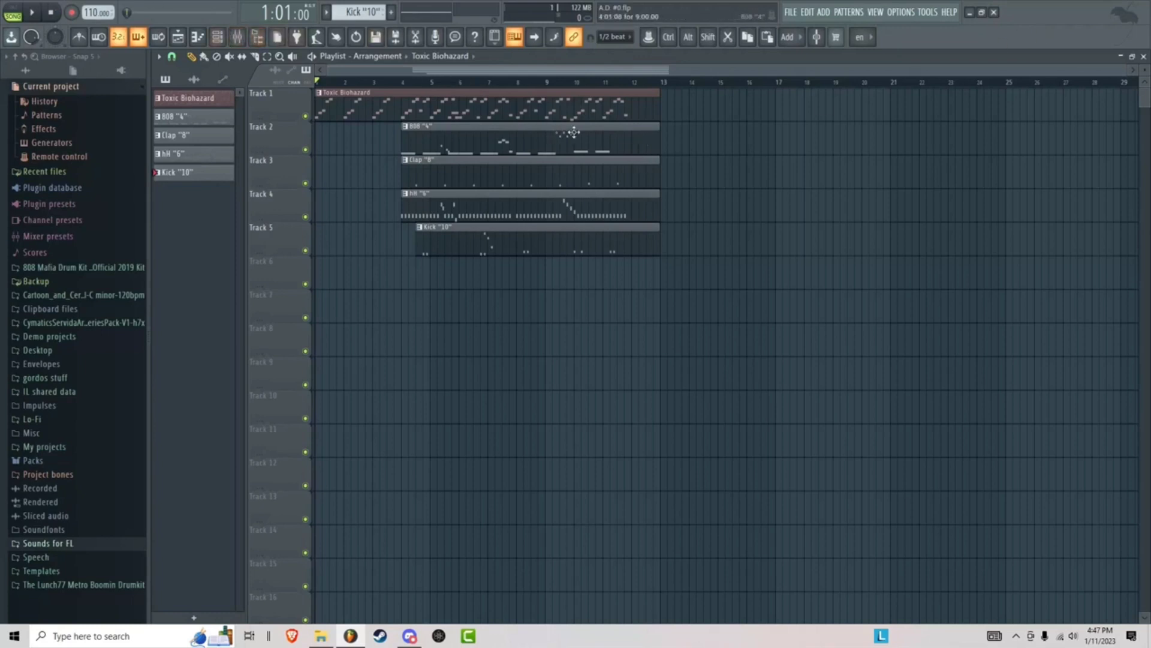
- Play the arrangement from the start through bar 11, and stop playback
key("space")
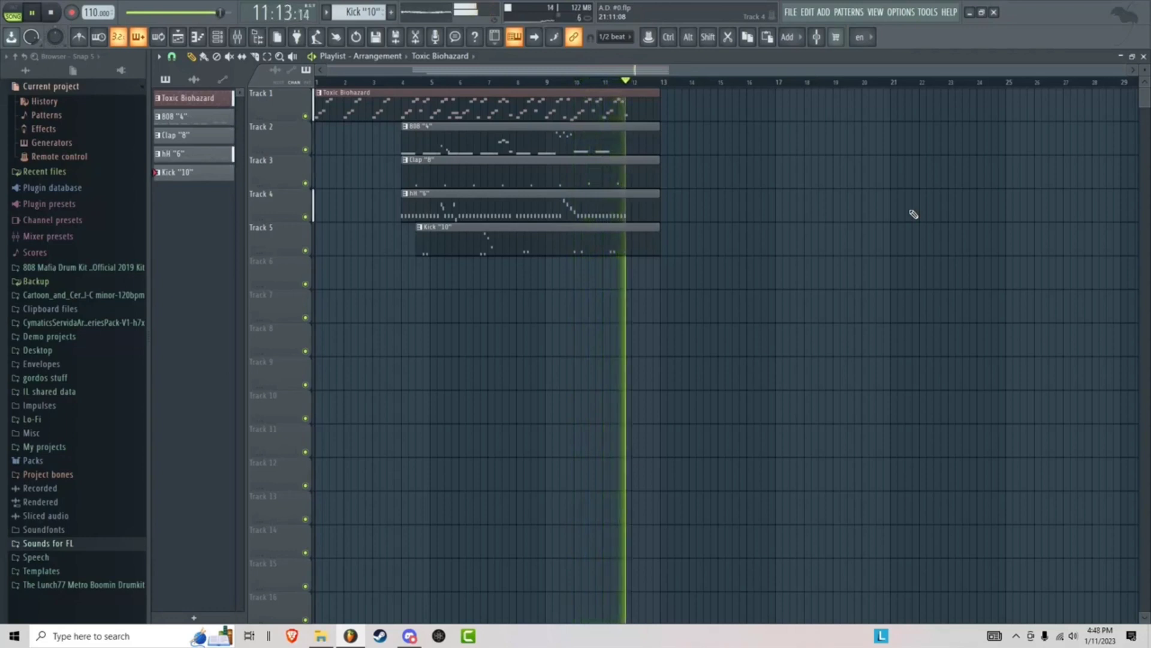
key("space")
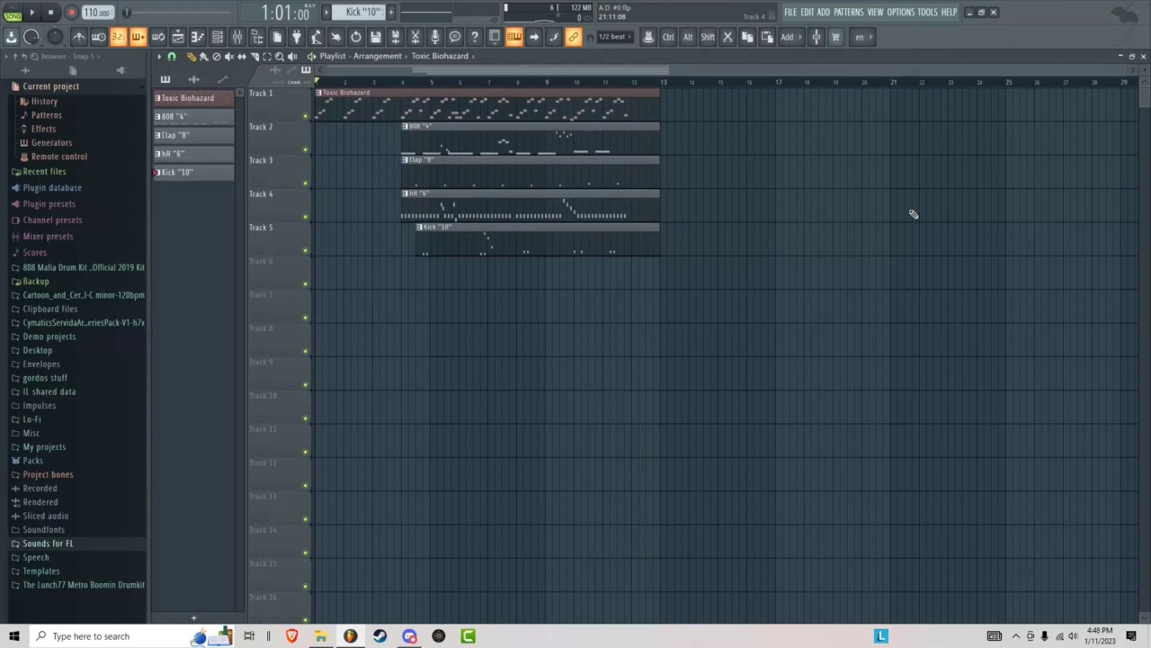
- Shift all Toxic Biohazard melody notes after the fourth five-note run just over one bar later in the piano roll
double_click(439, 105)
key("F7")
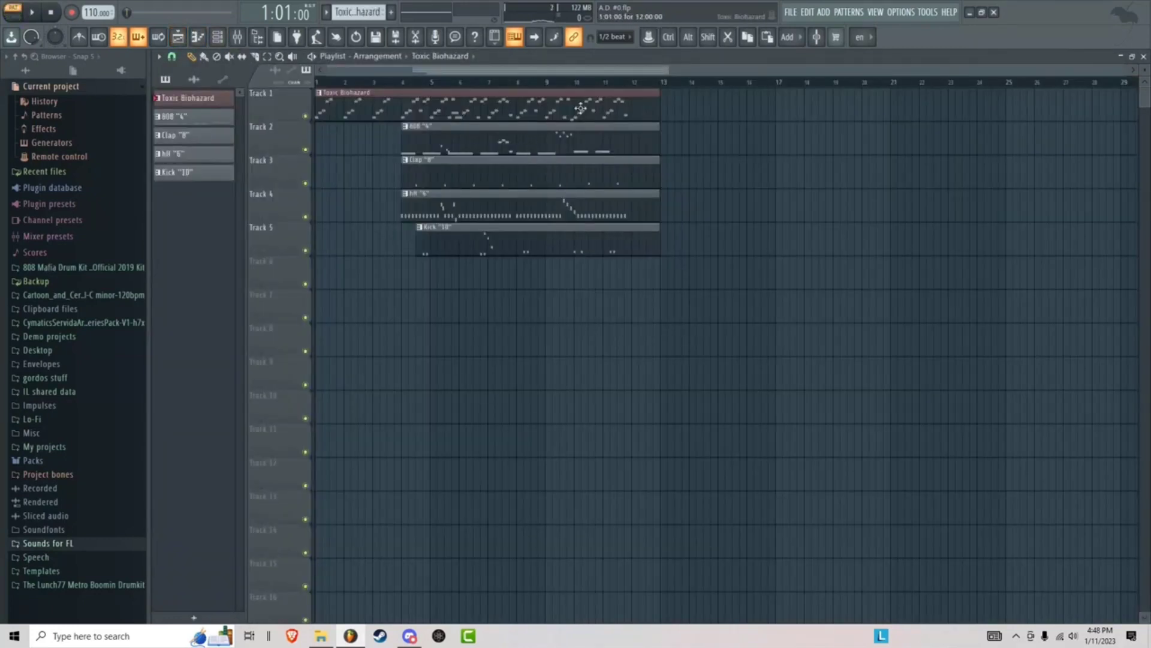
scroll(625, 161, "up", 3)
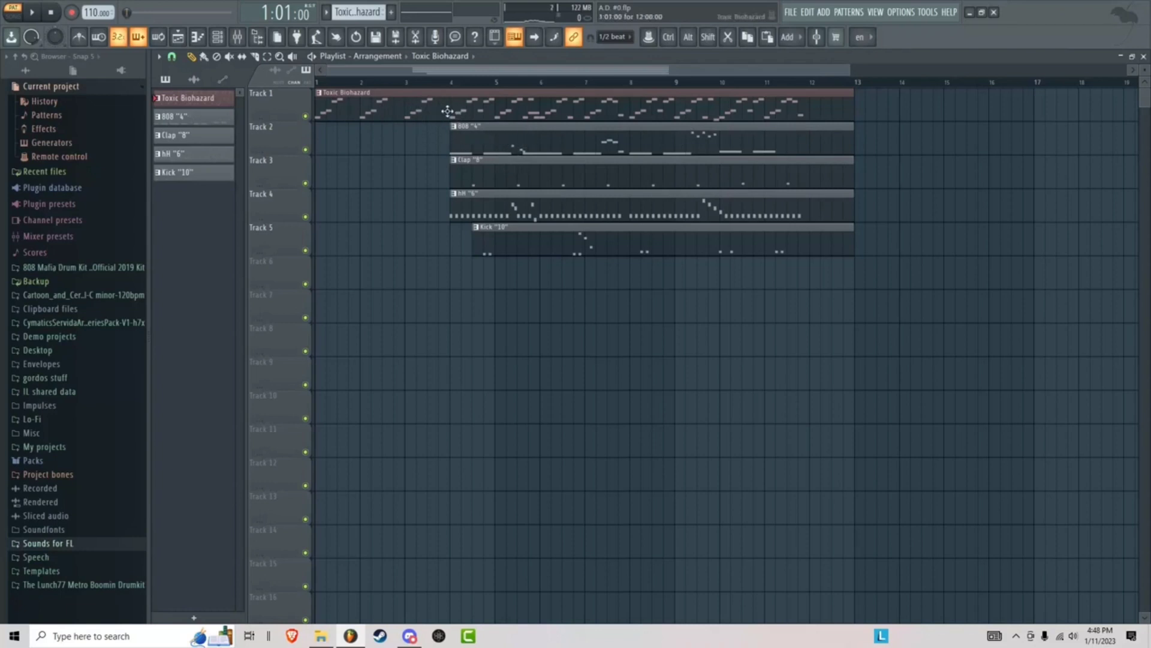
double_click(465, 99)
left_click_drag(470, 108, 799, 87)
left_click_drag(465, 344, 635, 188)
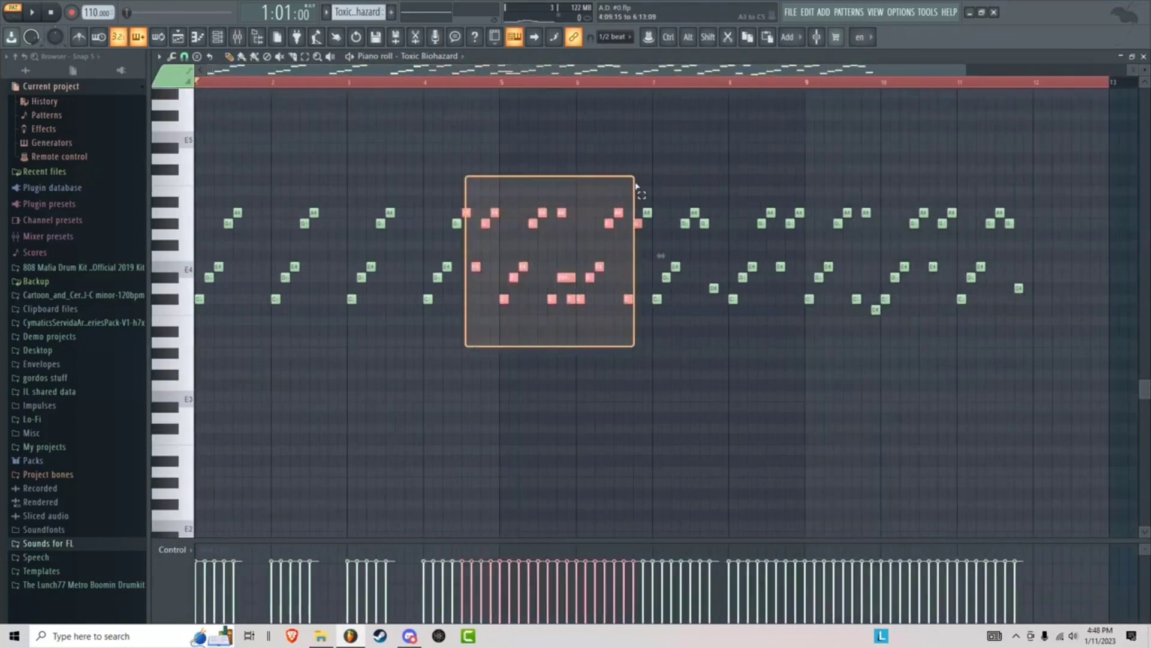
left_click(483, 330)
left_click_drag(482, 336, 1038, 165)
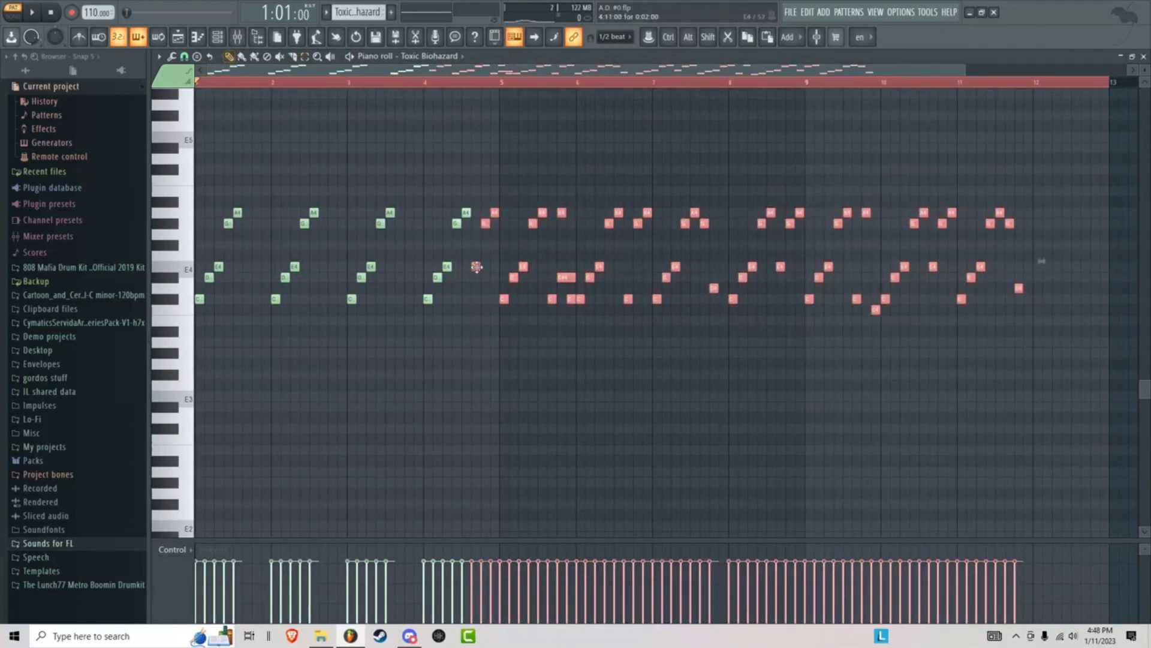
left_click_drag(476, 267, 563, 263)
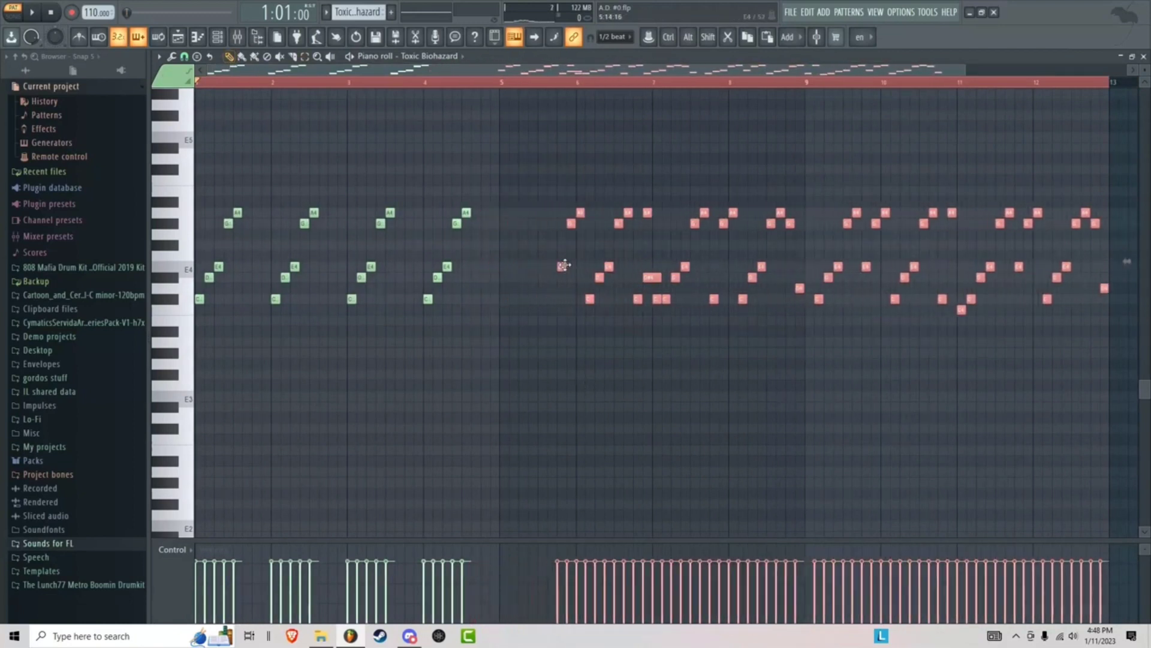
- Fill bar 5 of the melody with an eight-note run and move the following notes earlier to start at bar 6
left_click(463, 245)
right_click(466, 246)
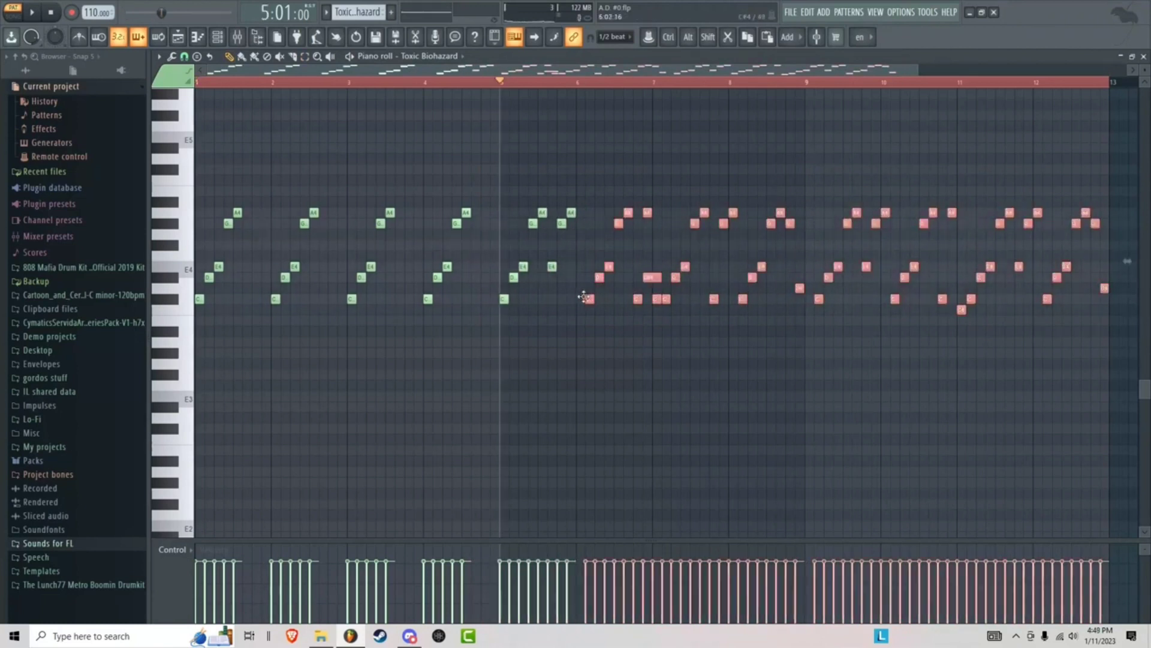
left_click_drag(583, 296, 573, 296)
key("space")
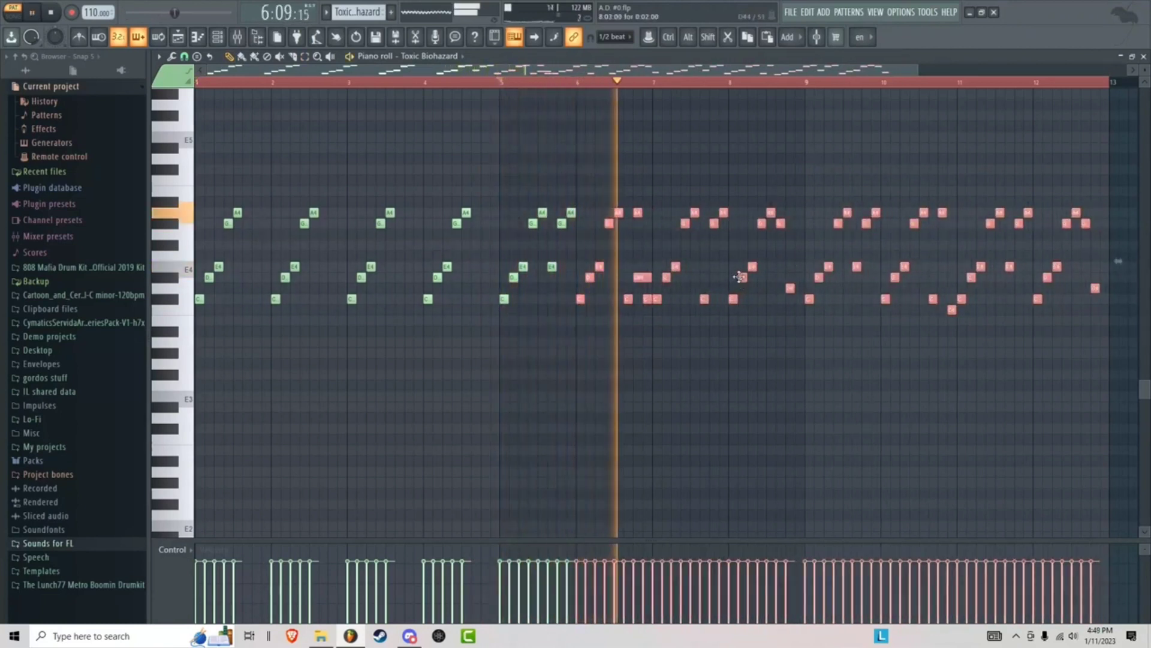
key("space")
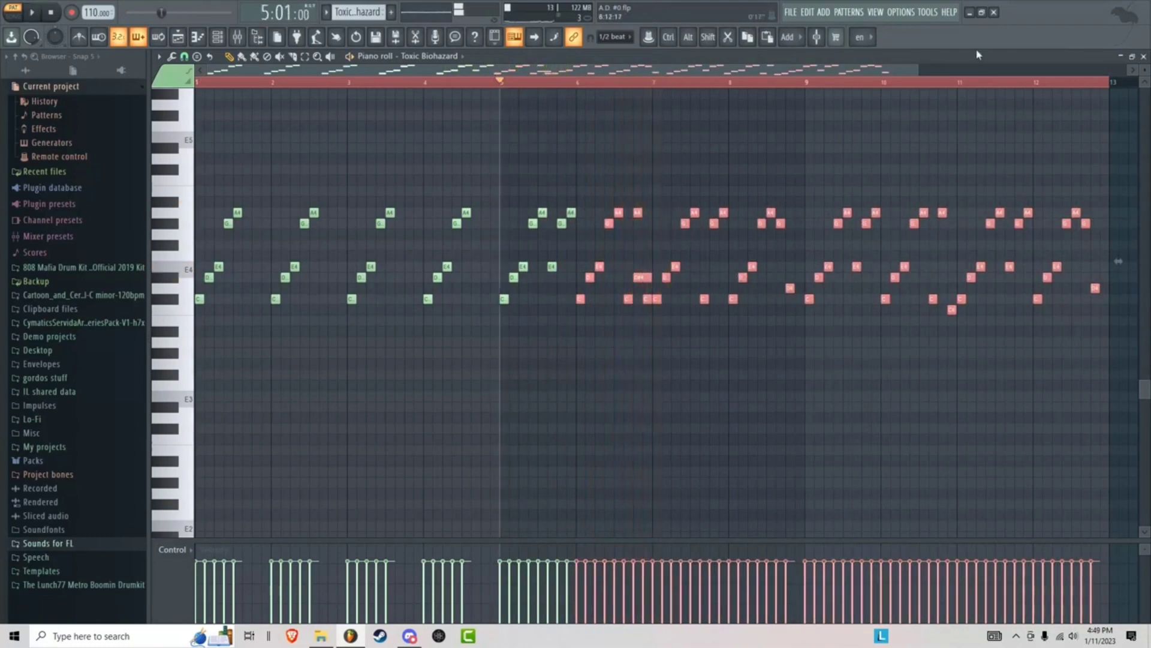
- Play the melody from around bar 6 to check how the shifted notes follow the new run
left_click_drag(920, 67, 570, 68)
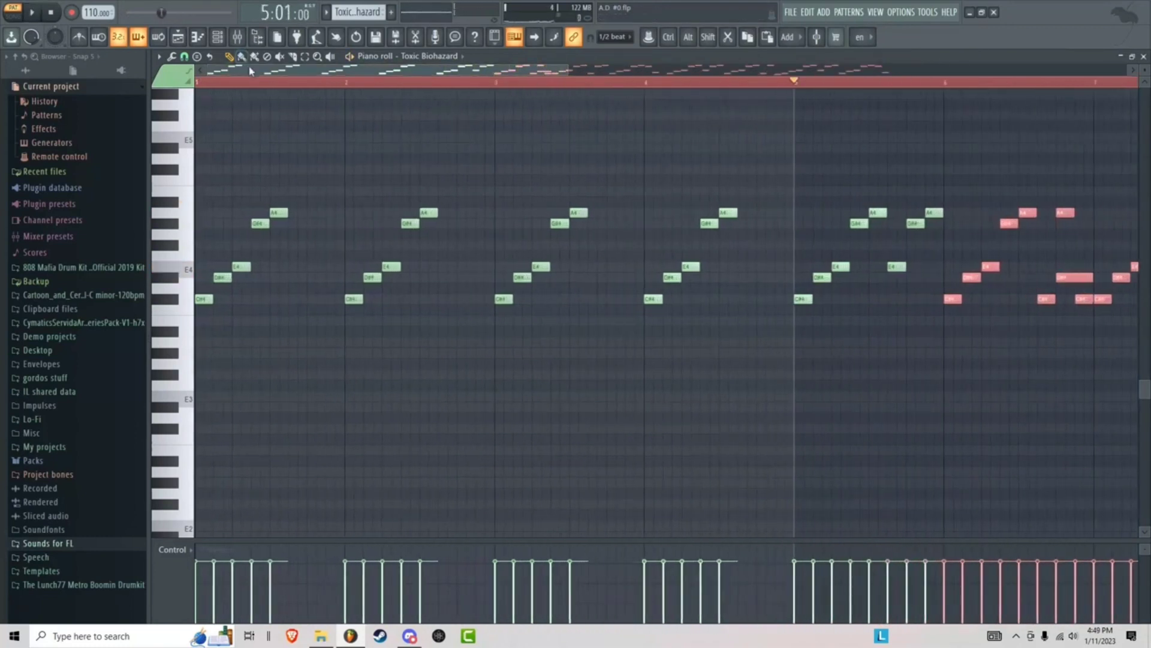
left_click_drag(251, 70, 504, 105)
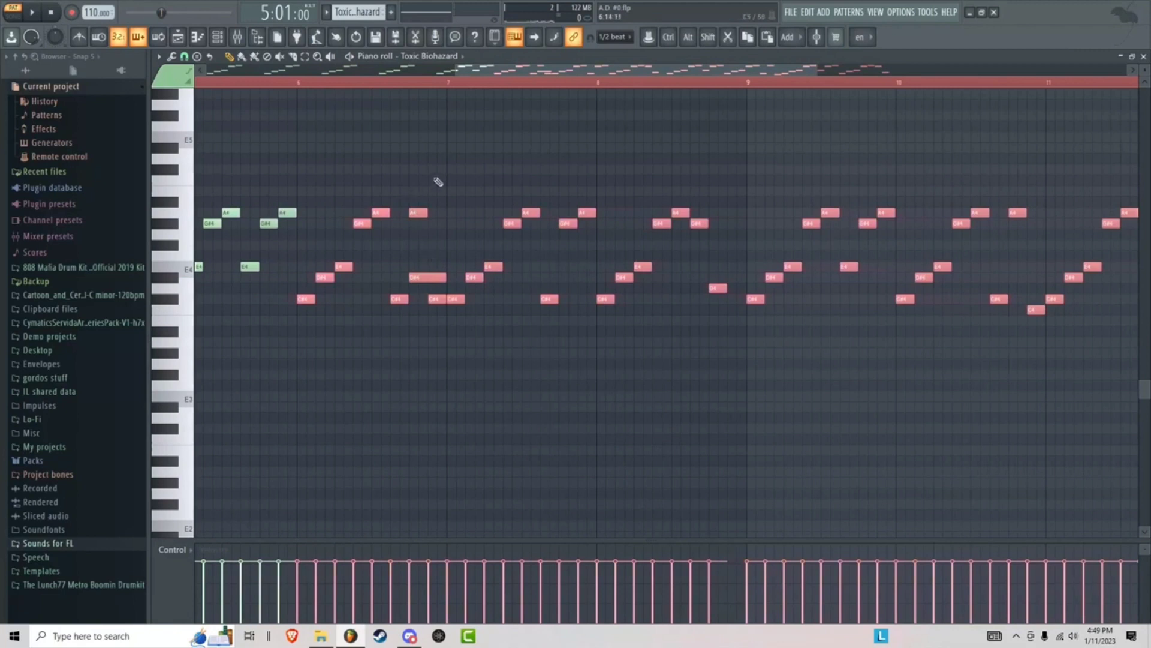
key("space")
key("space")
left_click_drag(488, 71, 467, 72)
left_click(421, 87)
key("space")
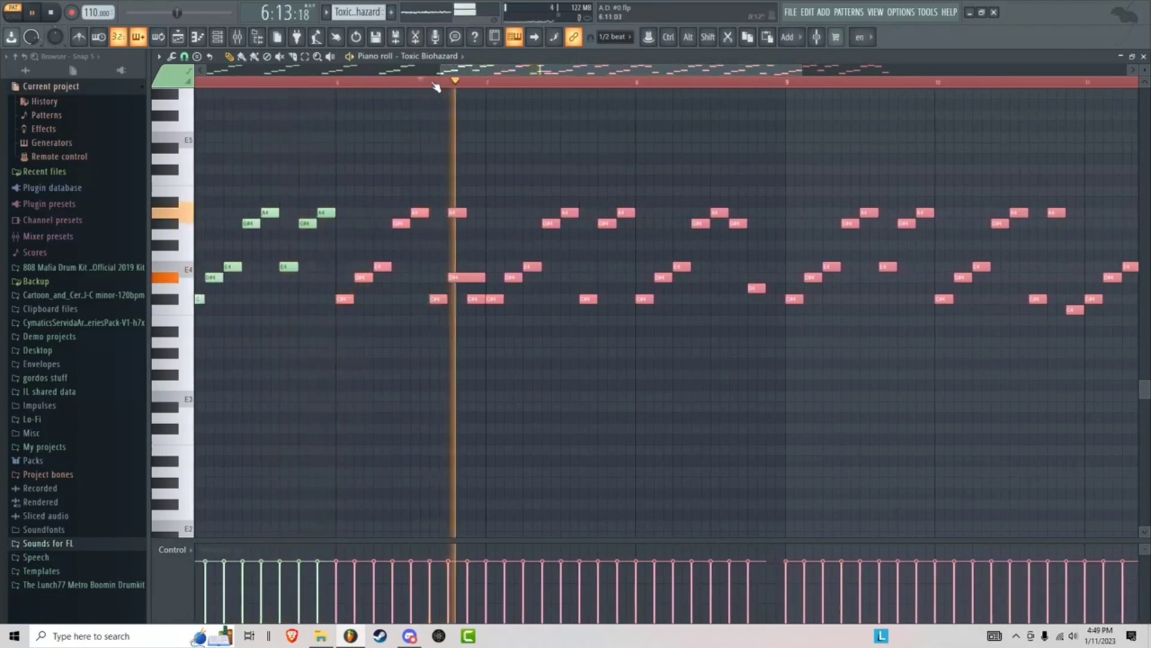
key("space")
key("space")
- Deselect the notes and delete the long D#4 note near the end of bar 6
left_click(411, 147)
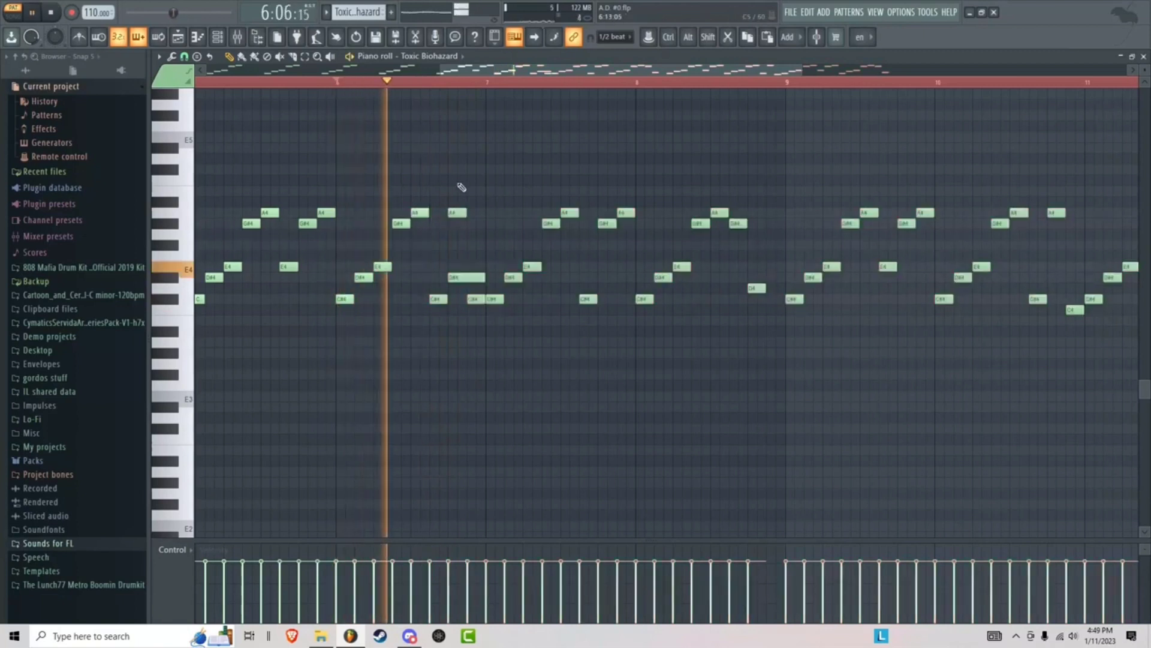
key("space")
right_click(469, 279)
key("space")
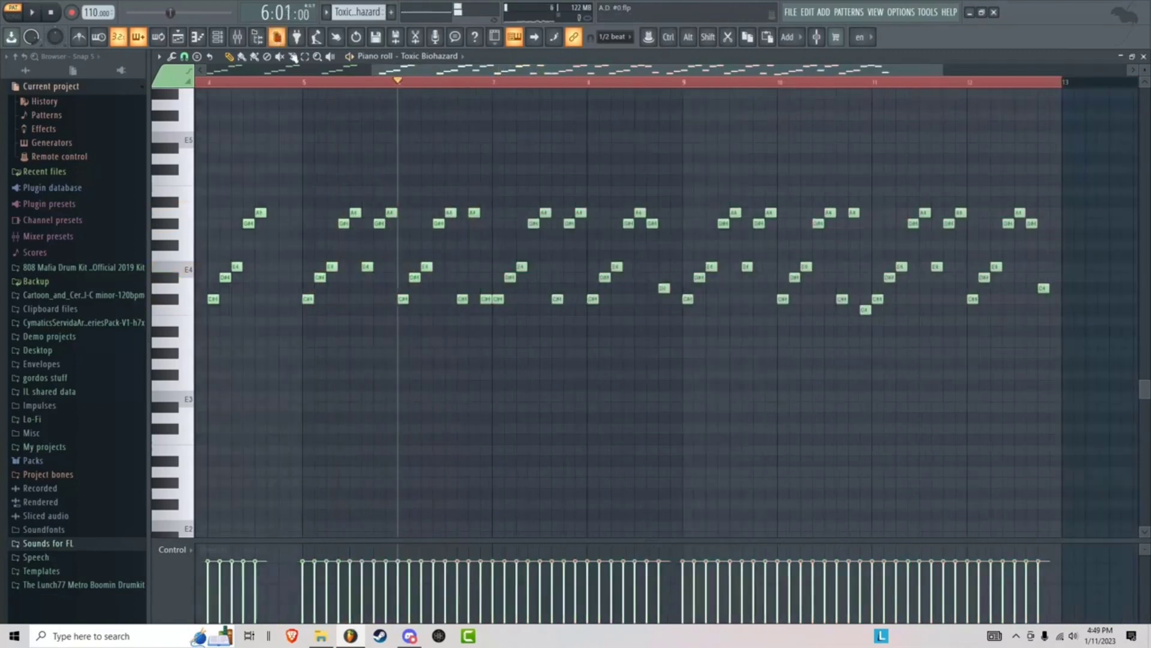
- Duplicate the melody notes of bars 5 to 8 and place the copy from bar 9
left_click(317, 57)
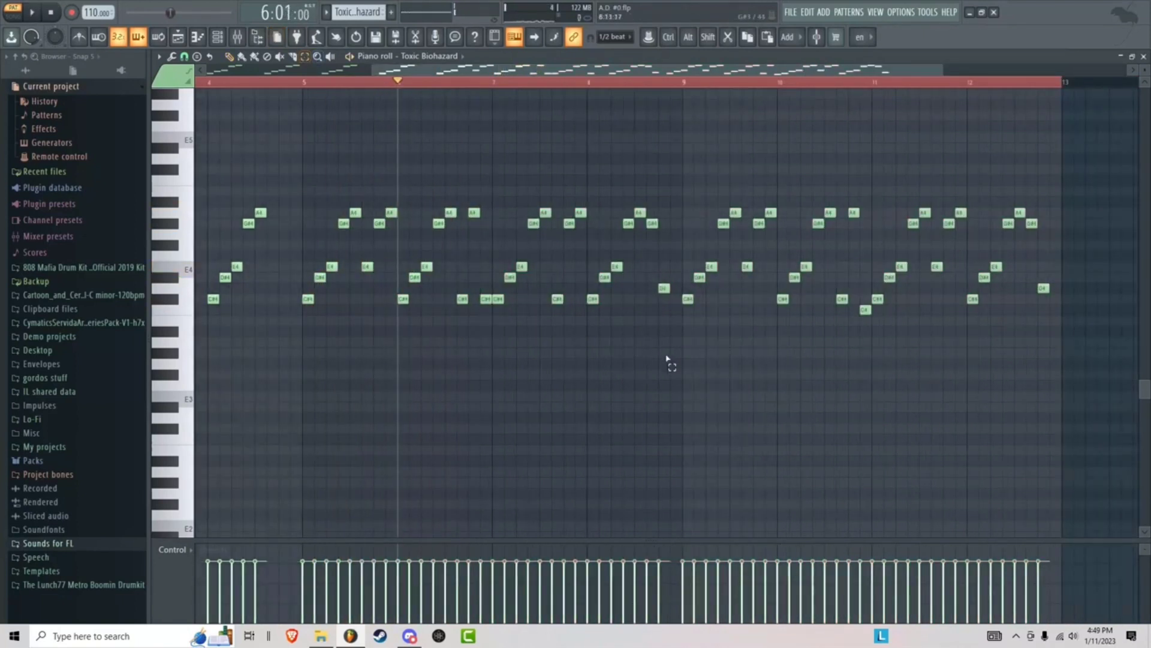
left_click_drag(647, 328, 300, 175)
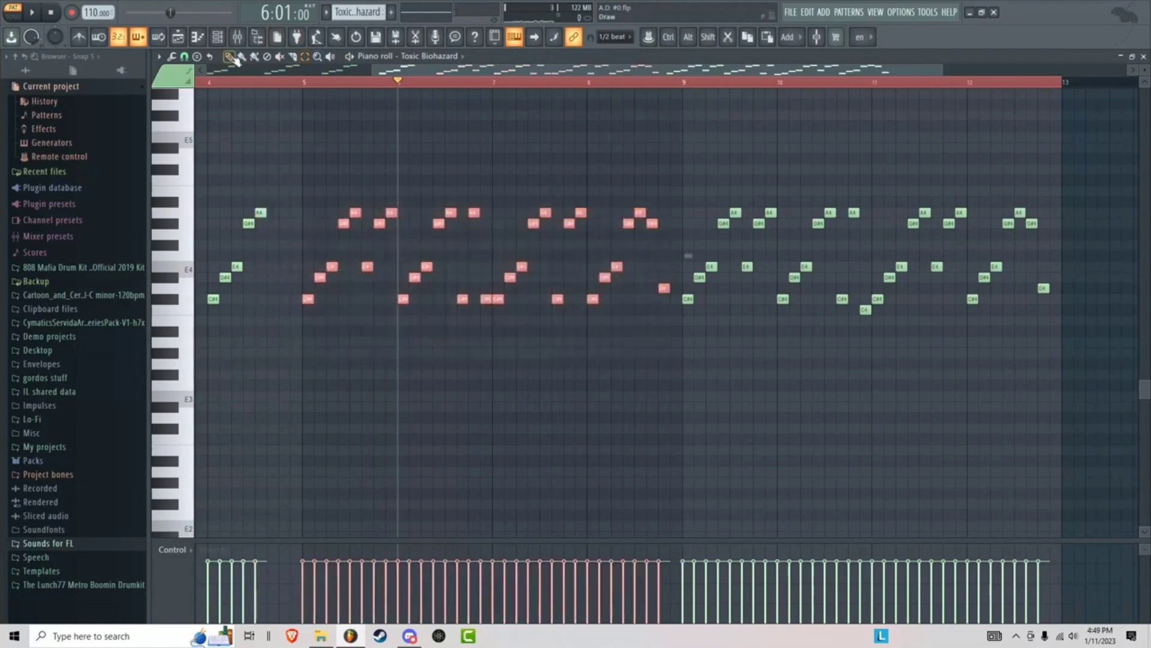
left_click_drag(465, 230, 313, 287)
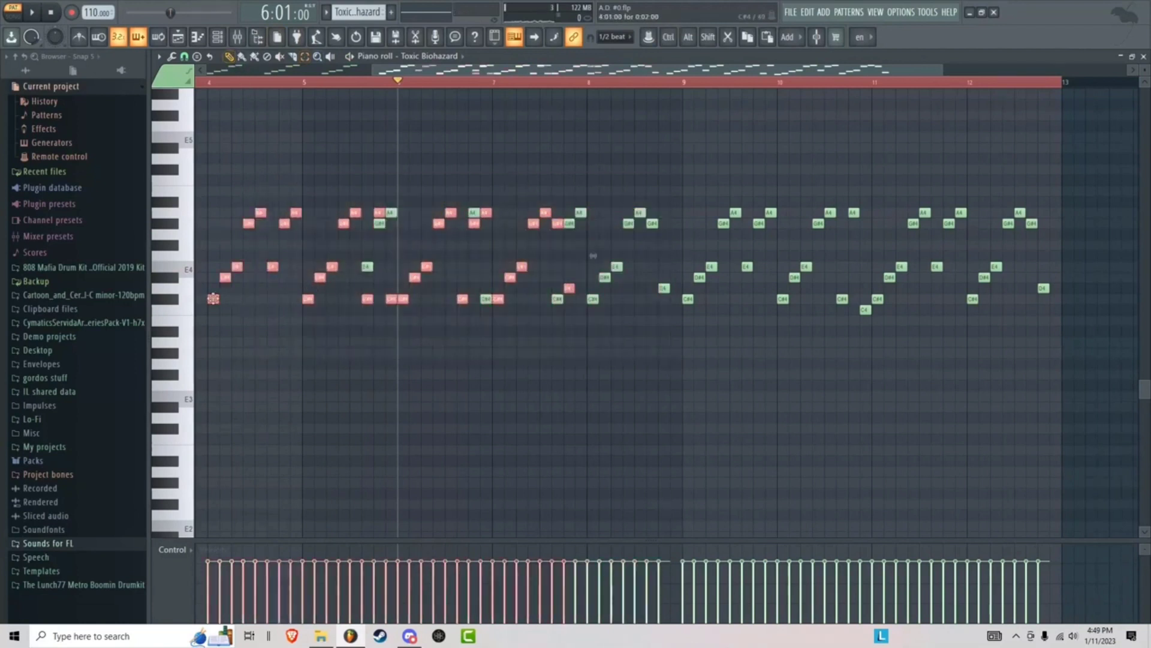
left_click_drag(213, 298, 687, 300)
- Drop the copied notes an octave to compare them with bars 9 to 12, and change the stray C4 near the end of bar 10 to C#4
key("ctrl+Down")
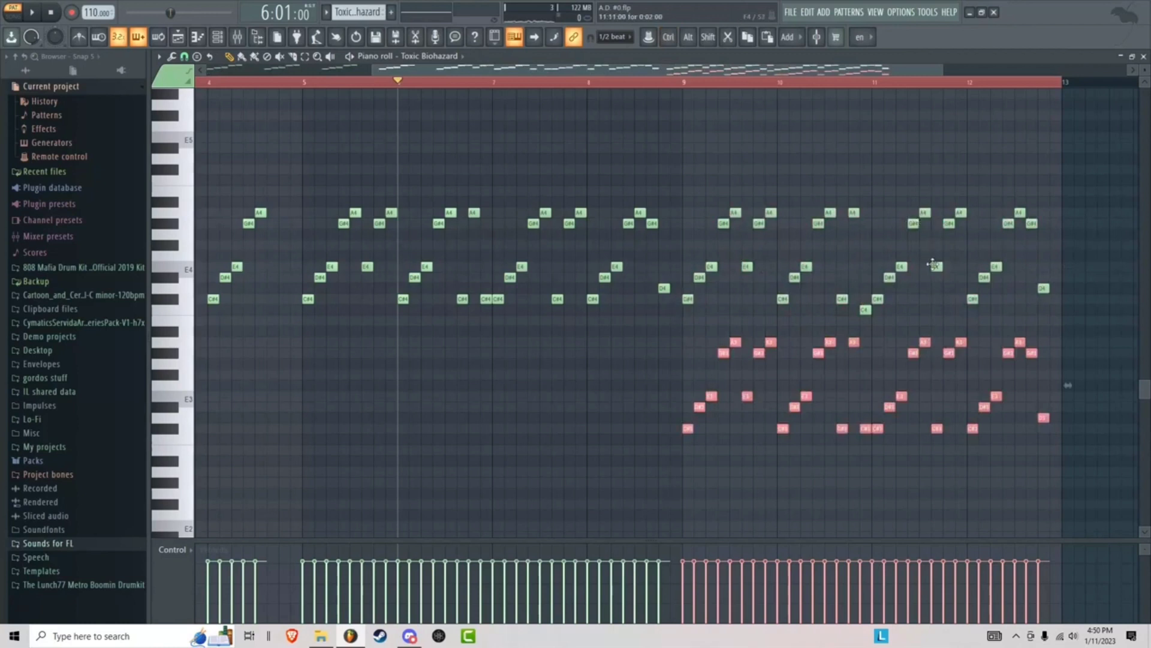
key("ctrl+Up")
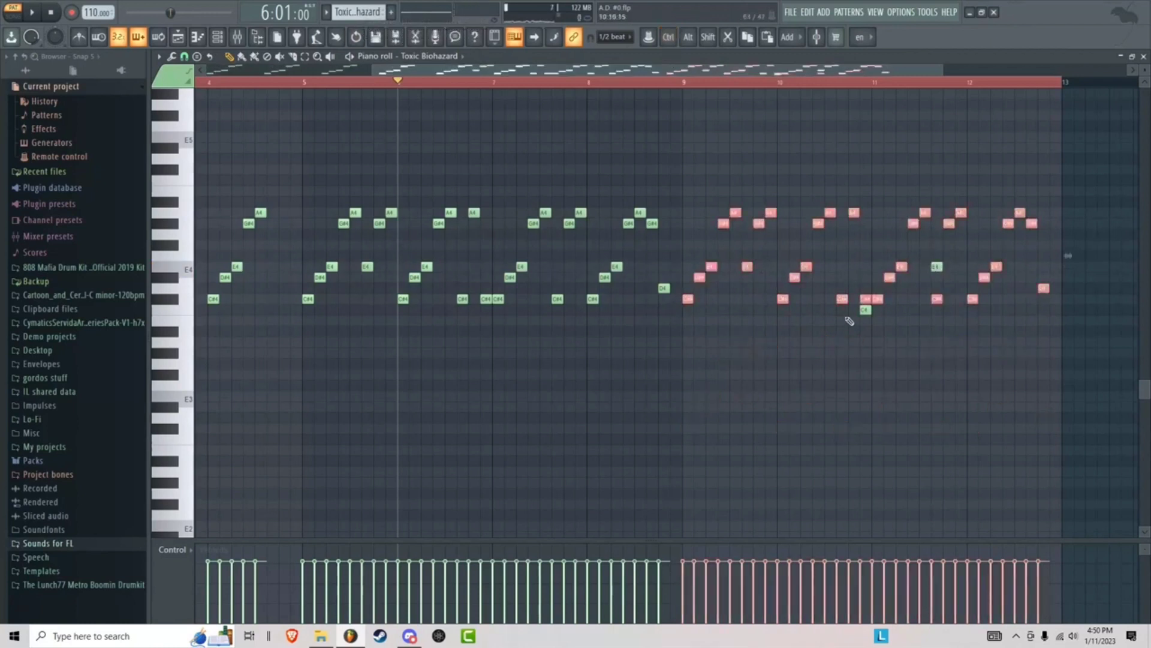
key("ctrl+Down")
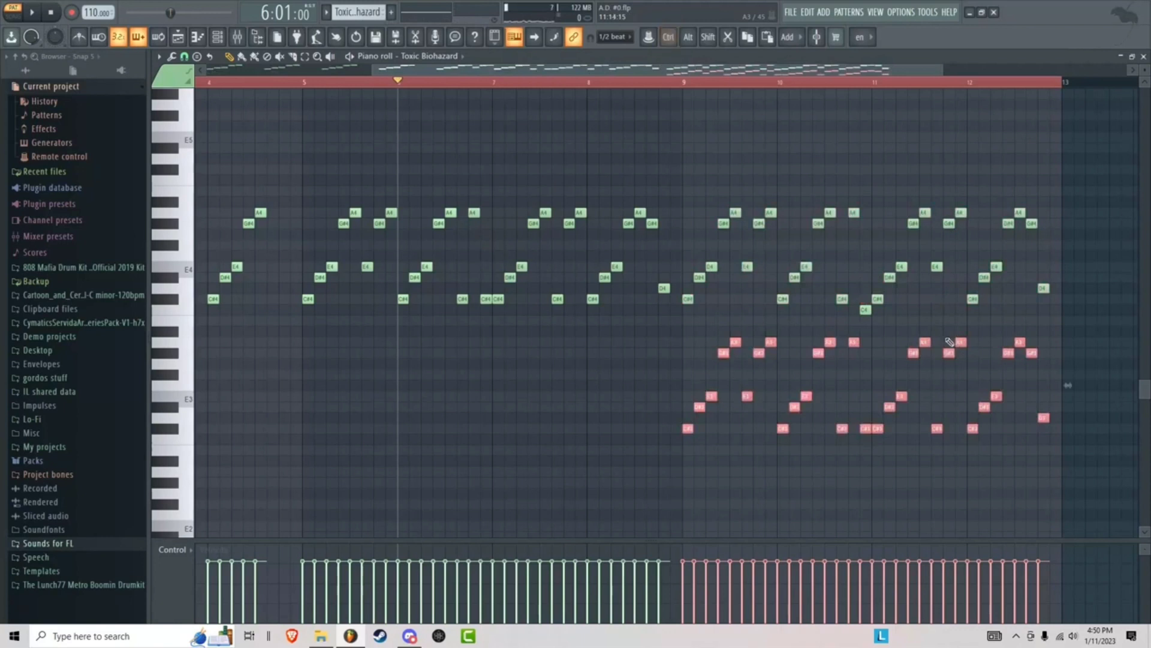
left_click(865, 309)
left_click(865, 299)
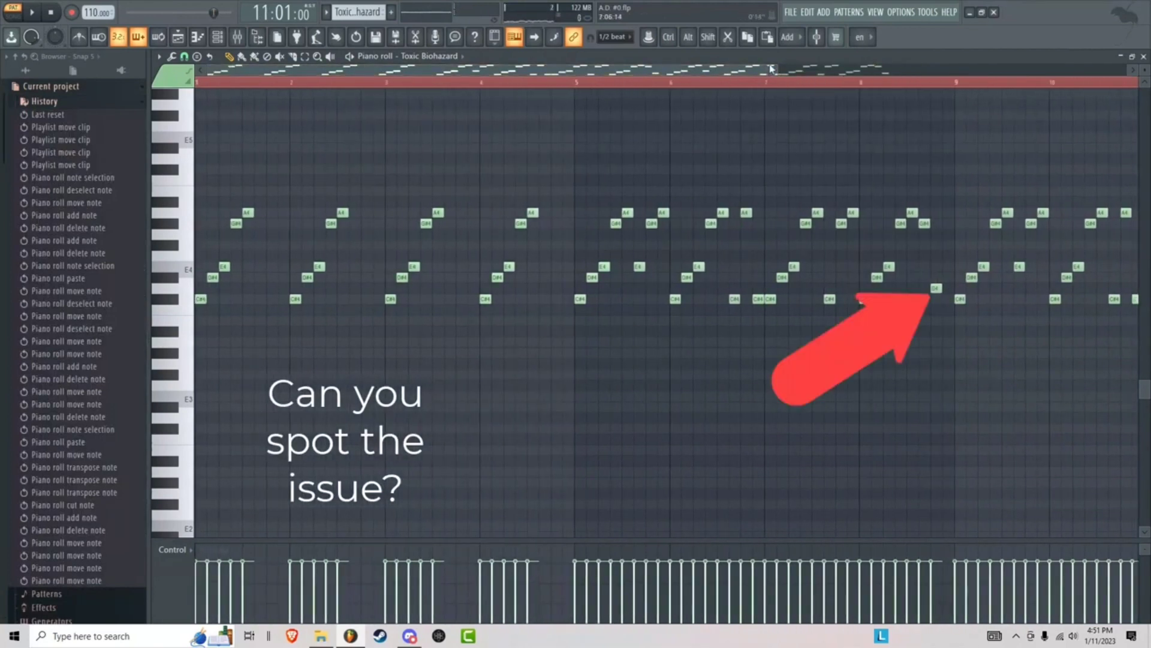
- Copy all Toxic Biohazard melody notes from bar 5 to the end for use in a separate pattern
scroll(643, 234, "down", 4)
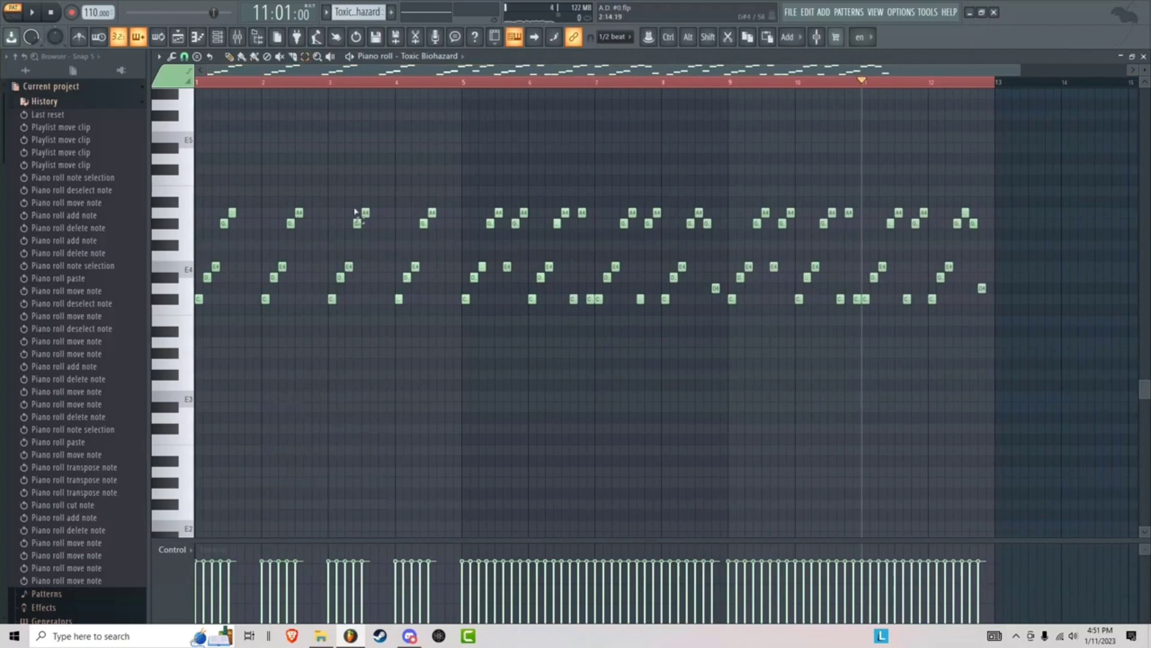
left_click_drag(461, 335, 1044, 119)
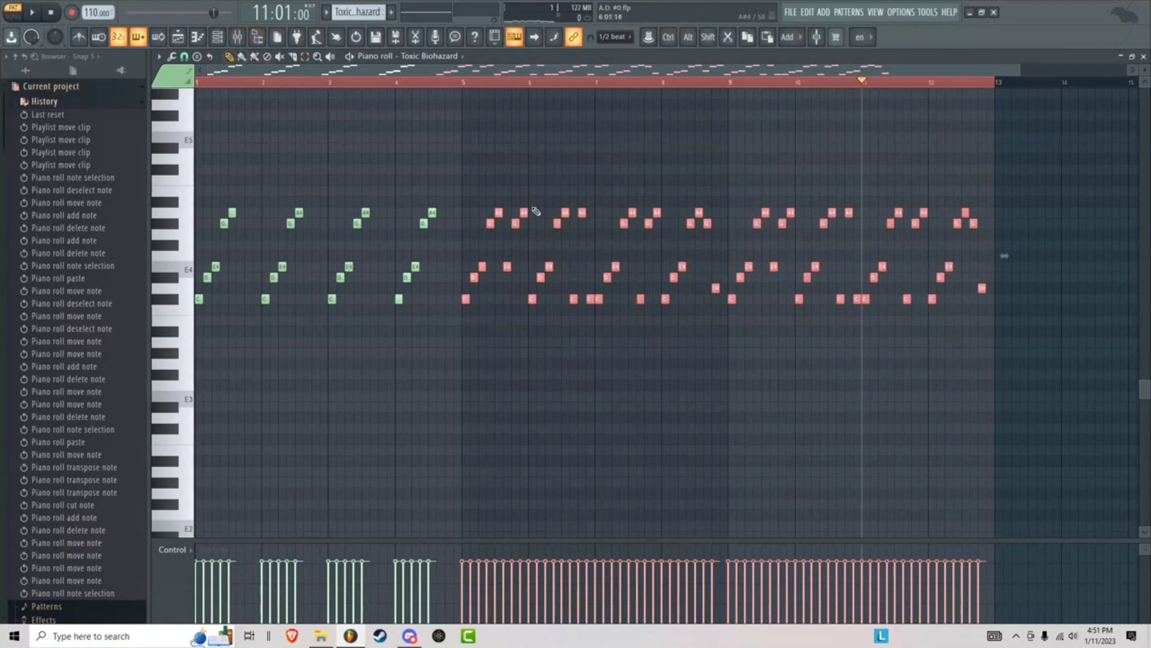
key("ctrl+c")
key("ctrl+v")
key("ctrl+x")
scroll(358, 11, "down", 1)
scroll(358, 12, "up", 1)
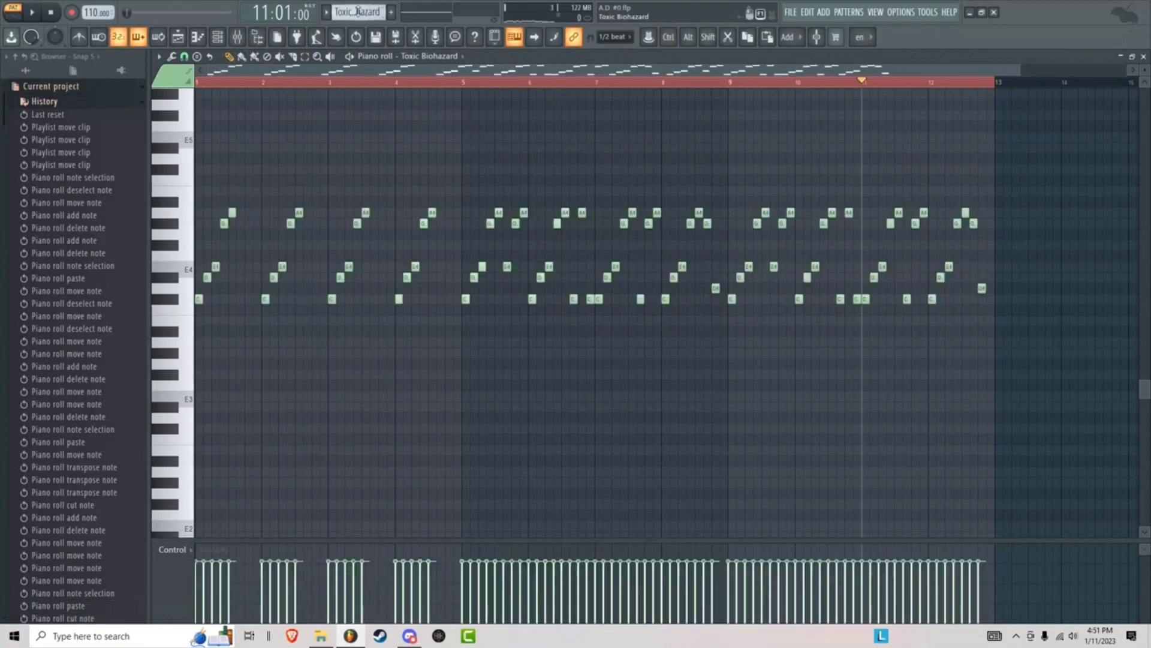
scroll(358, 12, "down", 4)
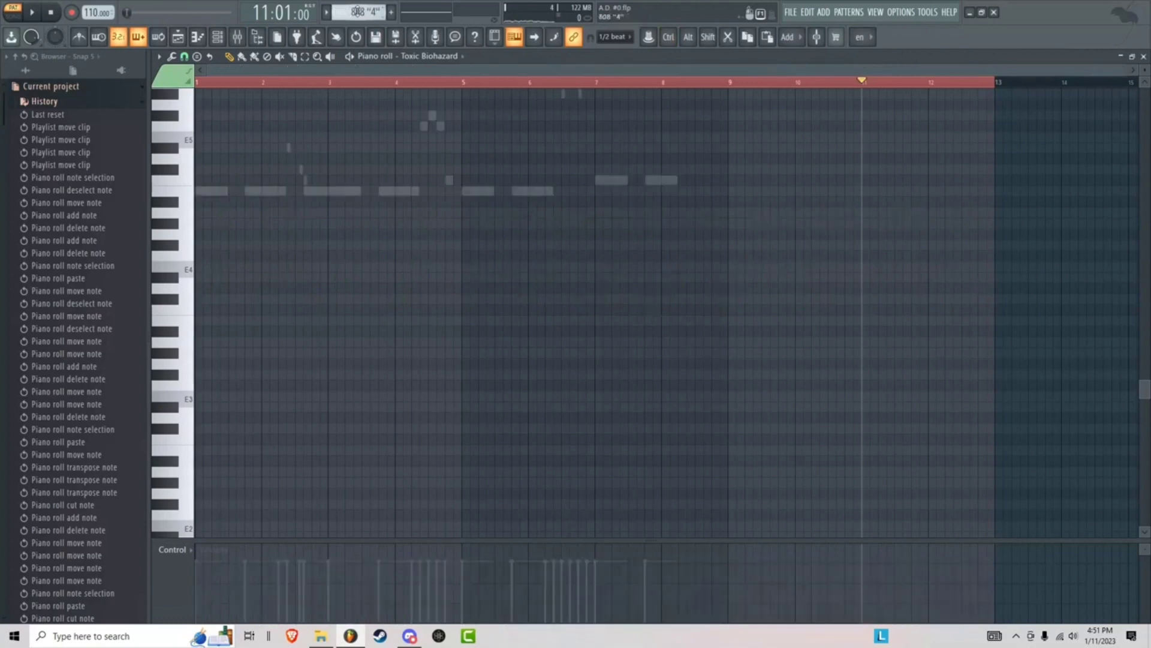
scroll(358, 12, "up", 4)
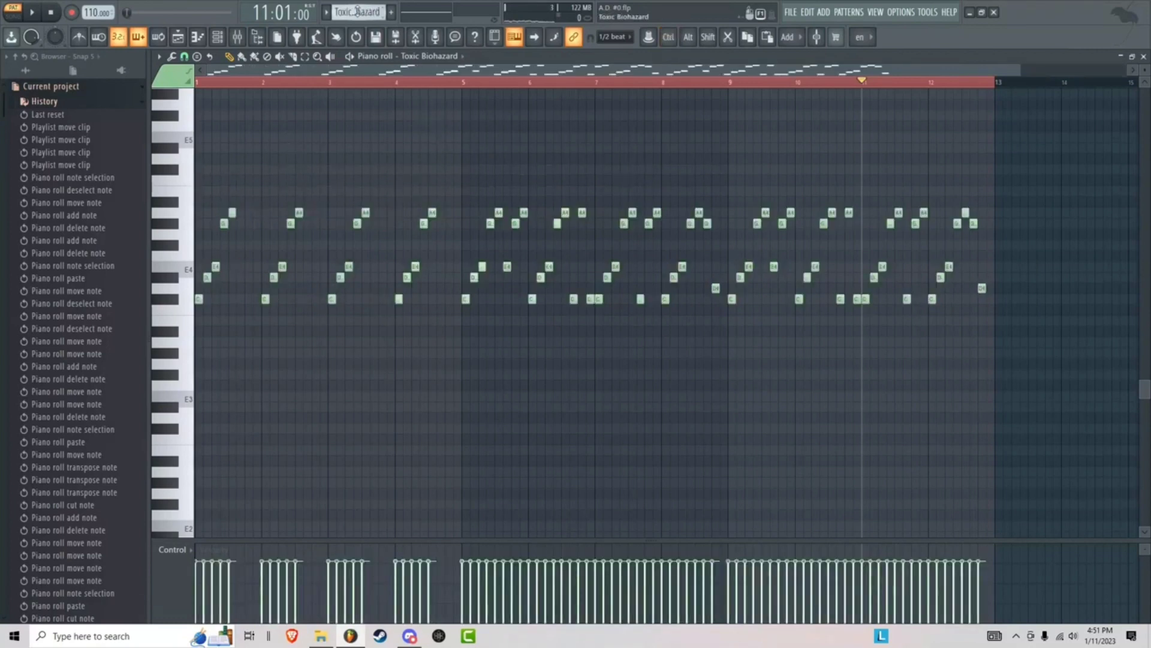
- Shorten the Toxic Biohazard clip to end at bar 5 and place Pattern 6 on Track 1 from bar 5
key("F5")
left_click_drag(842, 106, 482, 107)
left_click_drag(213, 198, 498, 114)
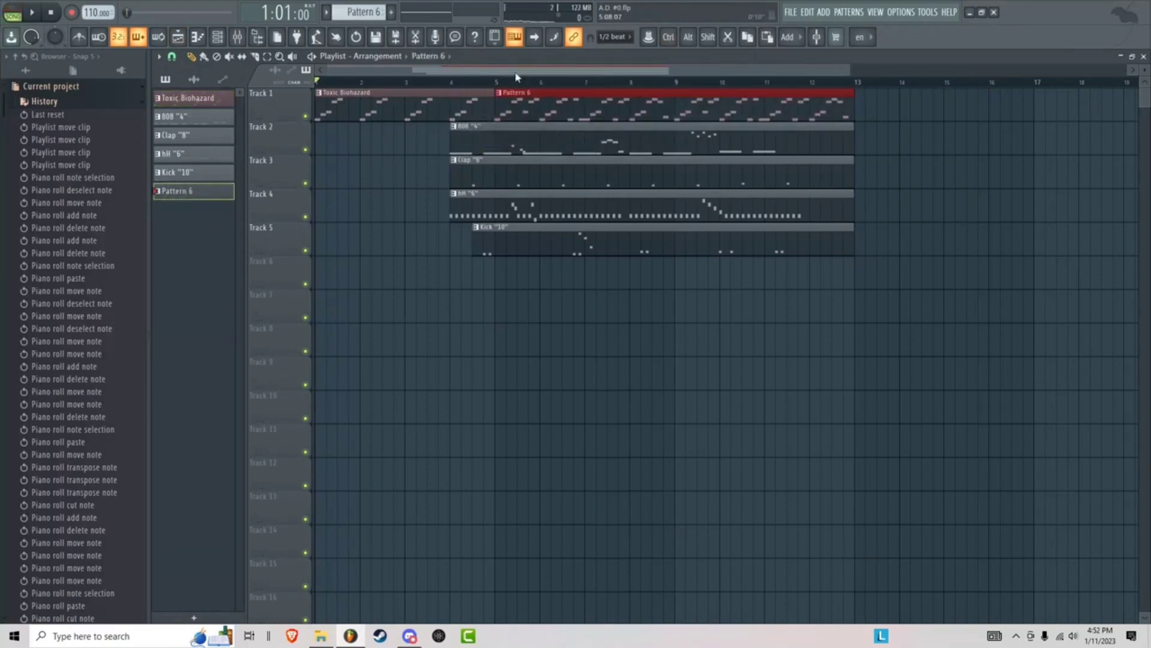
- Select the 808, Clap, hH and Kick clips in the playlist and move them one bar later
left_click_drag(517, 75, 548, 75)
left_click_drag(393, 279, 714, 121)
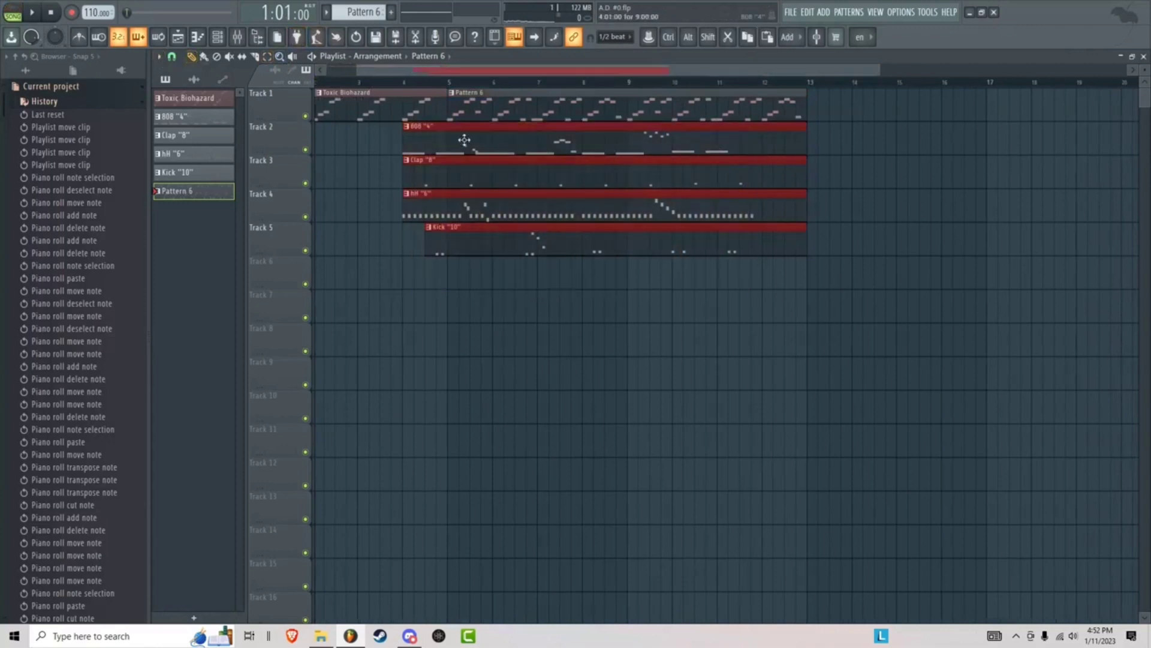
left_click_drag(464, 140, 512, 141)
left_click(996, 151)
right_click(996, 151)
- Copy the 808 "4" pattern's notes into the 808 channel of Pattern 6, starting at bar 1
double_click(626, 142)
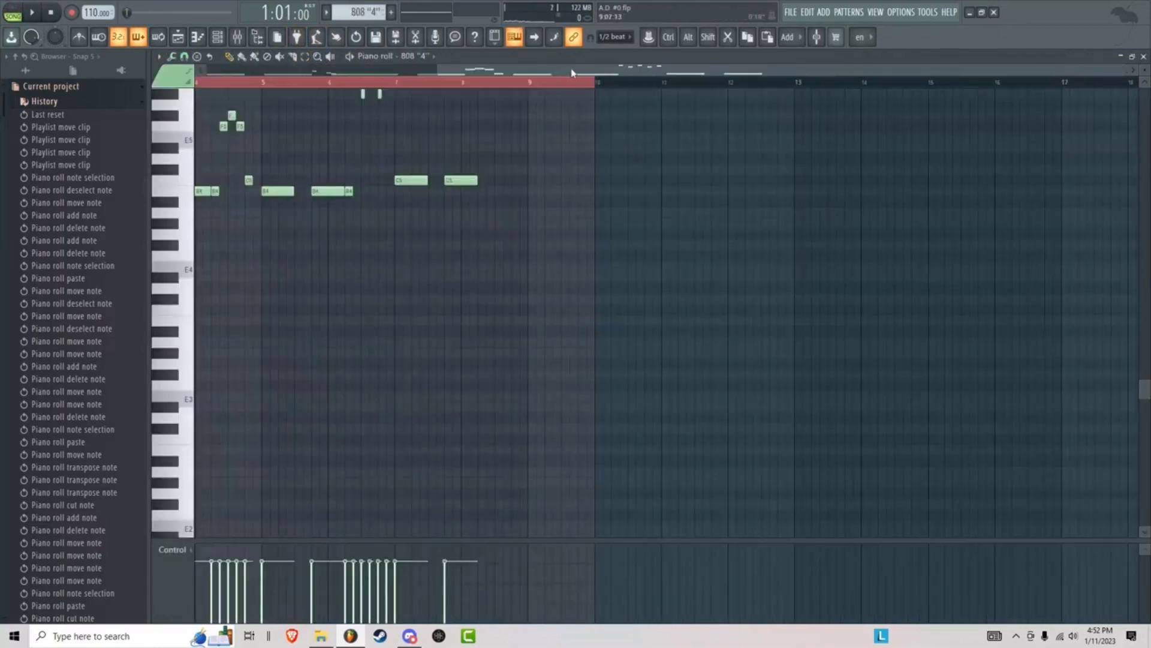
left_click_drag(572, 73, 342, 74)
scroll(598, 185, "up", 3)
right_click(827, 84)
key("l")
key("KP_Subtract")
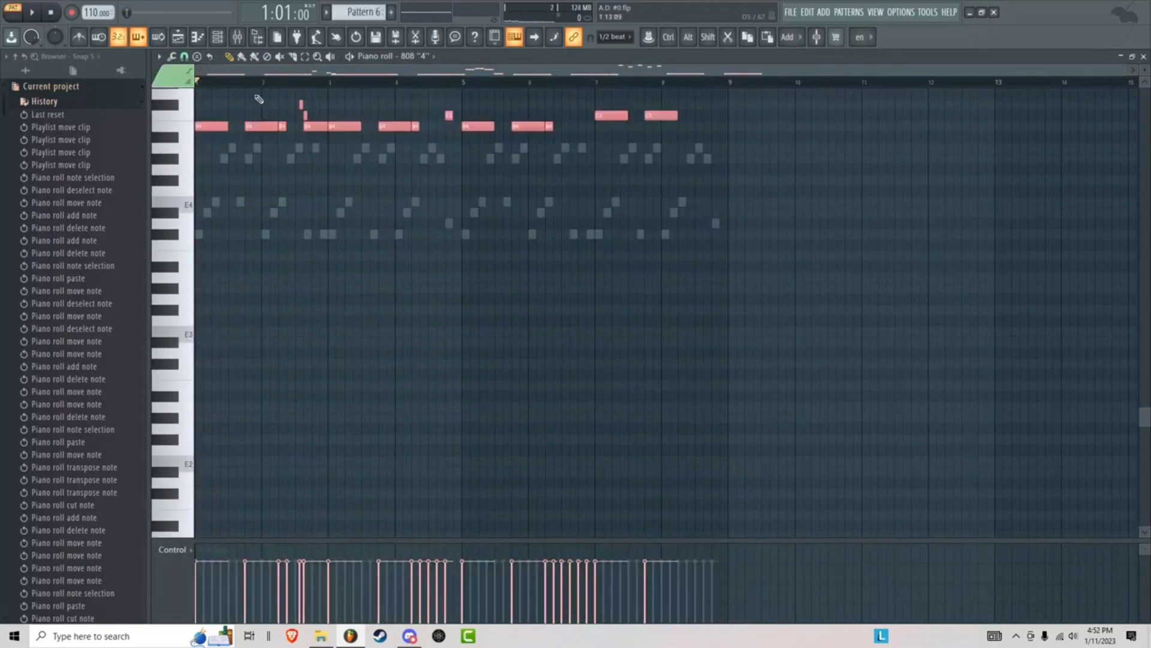
- Play Pattern 6 to hear the 808 notes together with the melody's ghost notes
key("space")
scroll(259, 99, "up", 3)
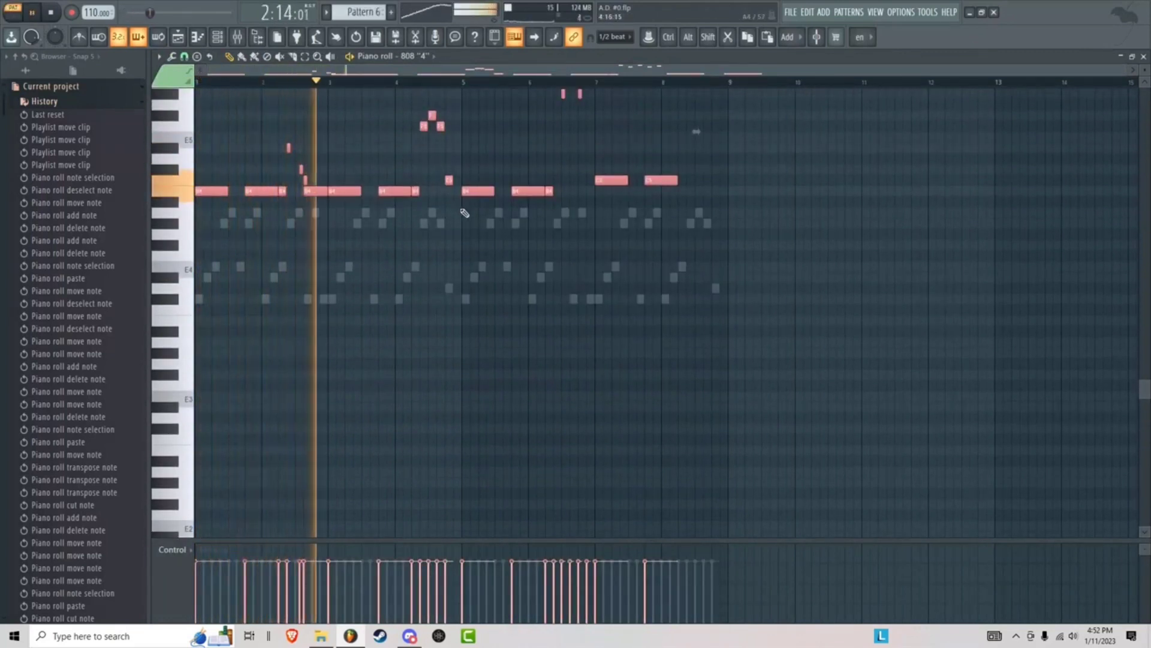
scroll(480, 270, "up", 4)
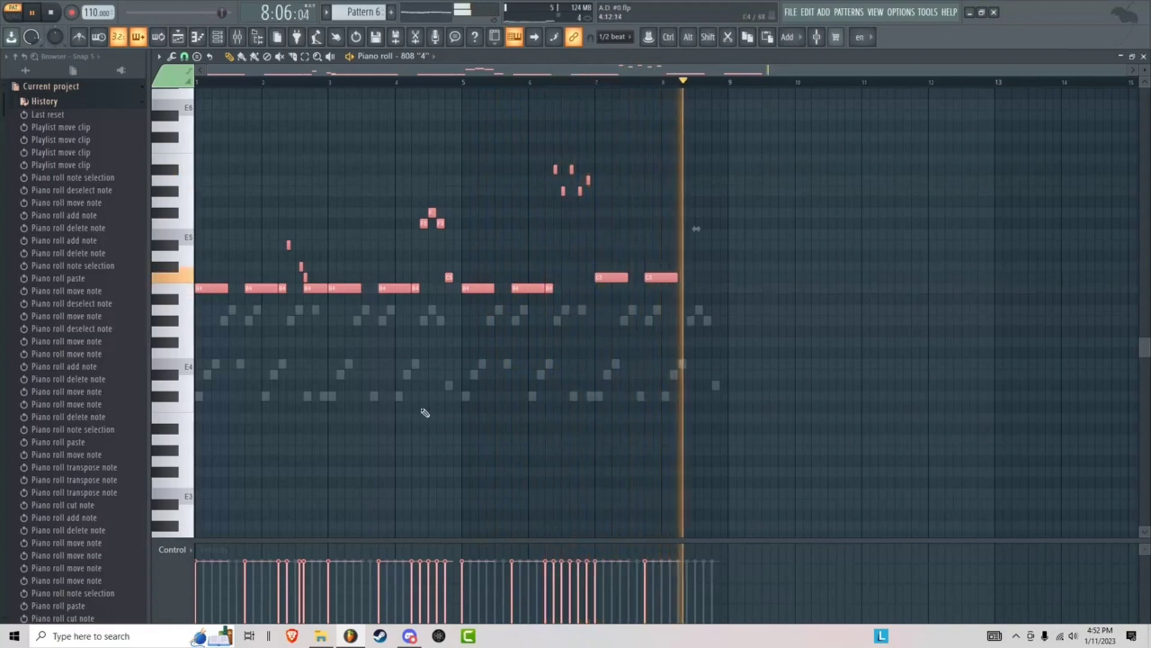
key("space")
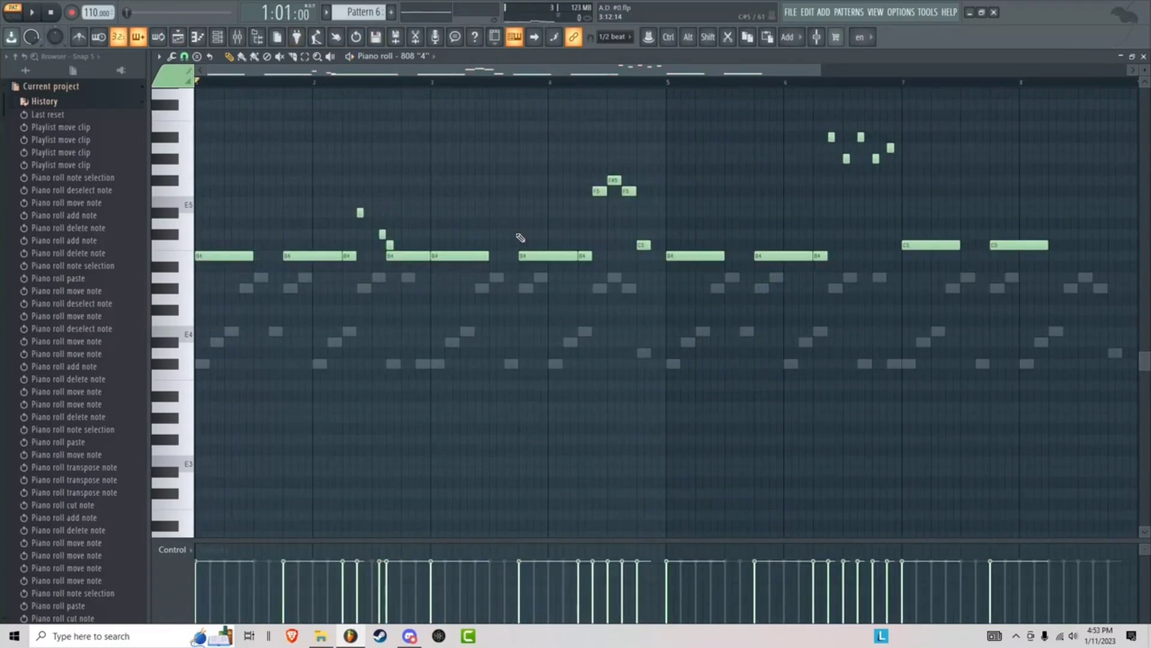
scroll(665, 385, "up", 3)
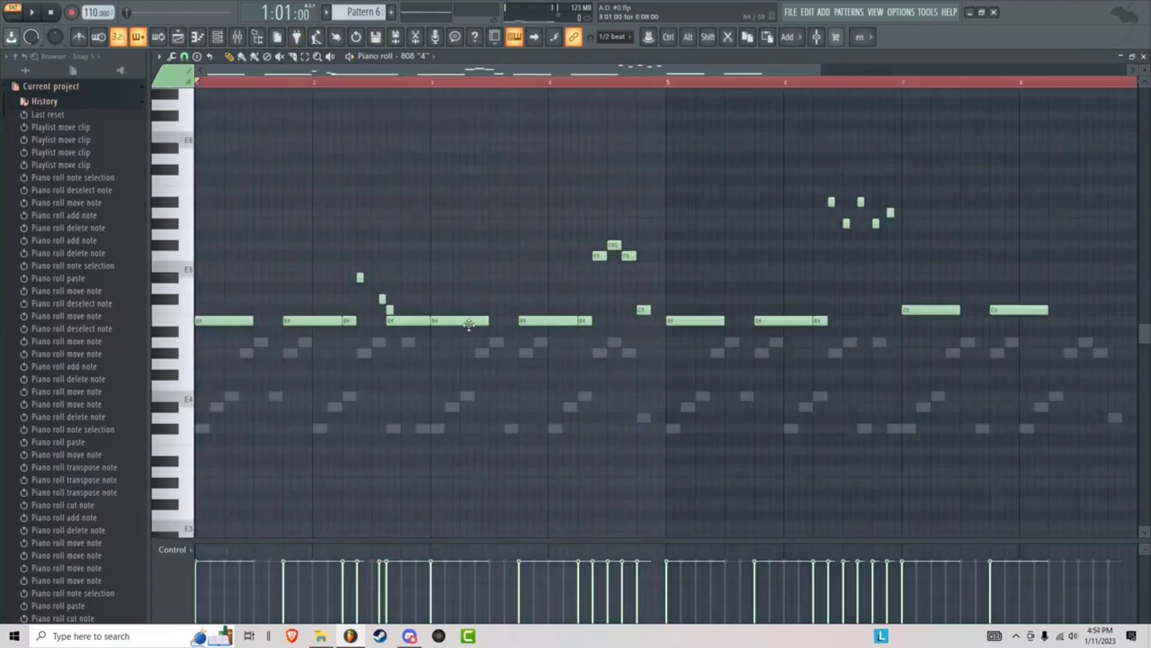
- Replace the C5 and the overlapping long note before bar 3 of the 808 line with three short B4 notes
left_click_drag(429, 321, 394, 321)
right_click(390, 310)
left_click(404, 320)
left_click(419, 321)
- Play the pattern and retune the 808 fill at the end of bar 4, lowering both F5 notes to E5 and raising the last note to C#5
key("space")
left_click_drag(600, 256, 600, 266)
left_click_drag(628, 256, 629, 267)
left_click_drag(643, 310, 643, 299)
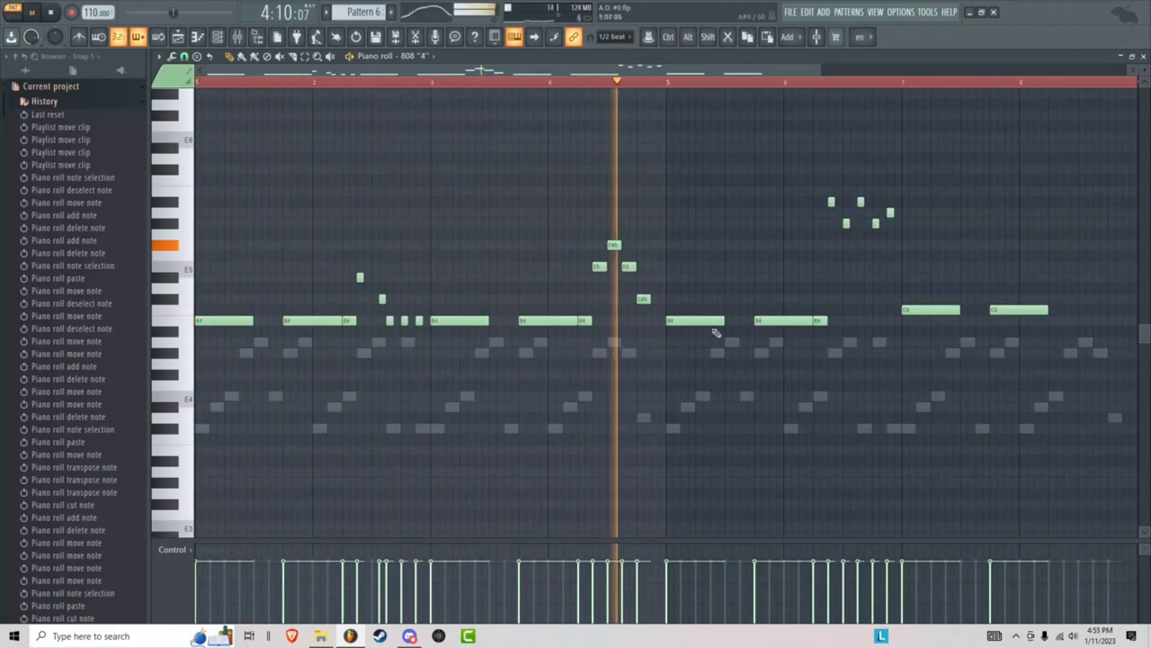
- Retune the alternating 808 run in bar 6 so its upper notes are B5 and its lower notes A5, checking by playback
scroll(1120, 288, "up", 3)
left_click_drag(569, 202, 570, 191)
left_click_drag(626, 202, 626, 191)
left_click_drag(597, 223, 597, 245)
left_click_drag(653, 223, 597, 224)
key("space")
key("space")
key("space")
left_click_drag(816, 70, 926, 70)
right_click(536, 235)
left_click(537, 213)
key("space")
- Add descending G#5, F#5 and E5 notes in bar 8 of the 808 line and apply legato to the notes
left_click_drag(769, 70, 841, 90)
key("space")
left_click(636, 224)
left_click(677, 245)
left_click(714, 267)
key("space")
scroll(722, 179, "down", 2)
key("ctrl+l")
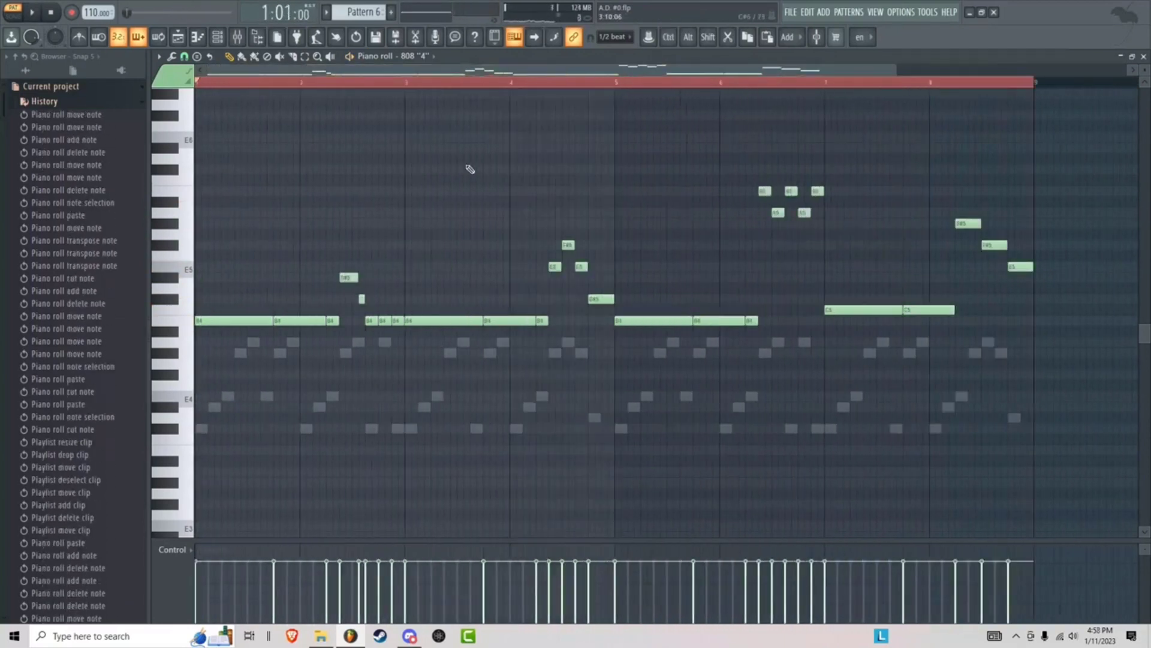
- Rework bars 7 and 8 of the 808 line: long notes at C#5, followed by paired A5, paired F#5 and a final D#5
key("space")
left_click_drag(548, 71, 728, 70)
key("space")
left_click(561, 82)
left_click(755, 224)
mouse_move(760, 223)
left_mouse_down()
mouse_move(745, 224)
mouse_move(737, 213)
mouse_move(748, 213)
left_mouse_up()
key("space")
key("space")
key("space")
key("space")
- Switch the piano roll's channel, try pasting the copied notes there, and play Pattern 6
left_click(396, 56)
left_click(456, 121)
key("ctrl+v")
key("space")
mouse_move(559, 70)
left_mouse_down()
mouse_move(447, 74)
mouse_move(580, 74)
left_mouse_up()
key("ctrl+d")
left_click(366, 82)
key("space")
key("space")
scroll(479, 300, "left", 3)
left_click(428, 428)
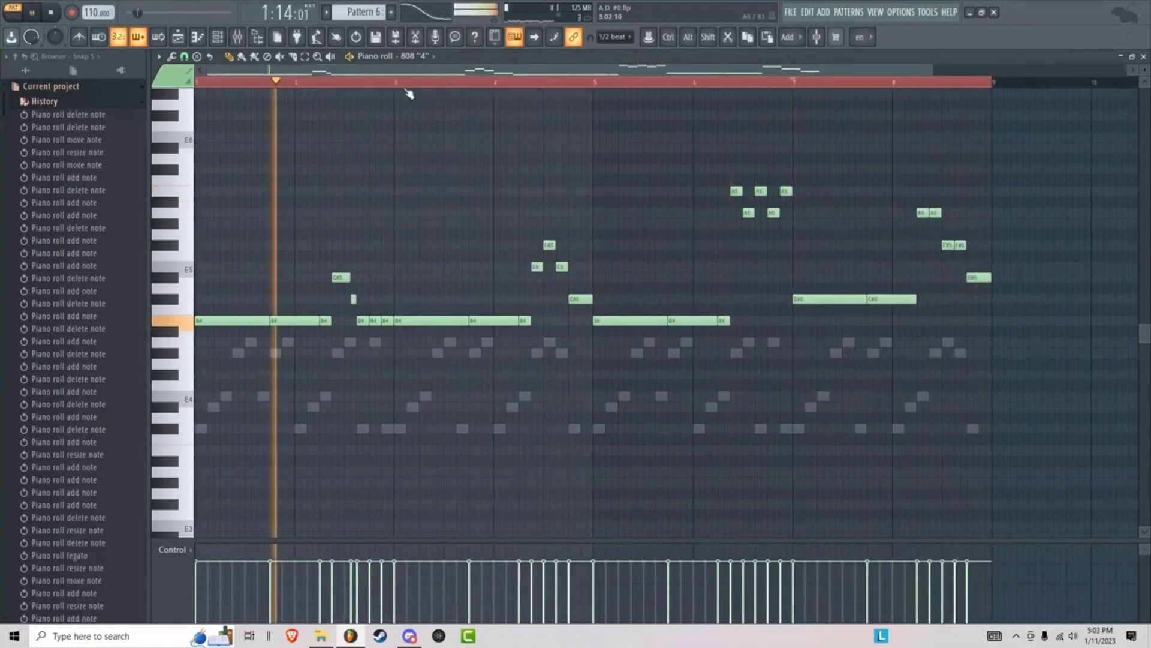
key("space")
- Replace the 808 "4" pattern's notes with the edited 808 line from Pattern 6, and cut that line from Pattern 6
scroll(357, 17, "down", 1)
scroll(356, 15, "up", 1)
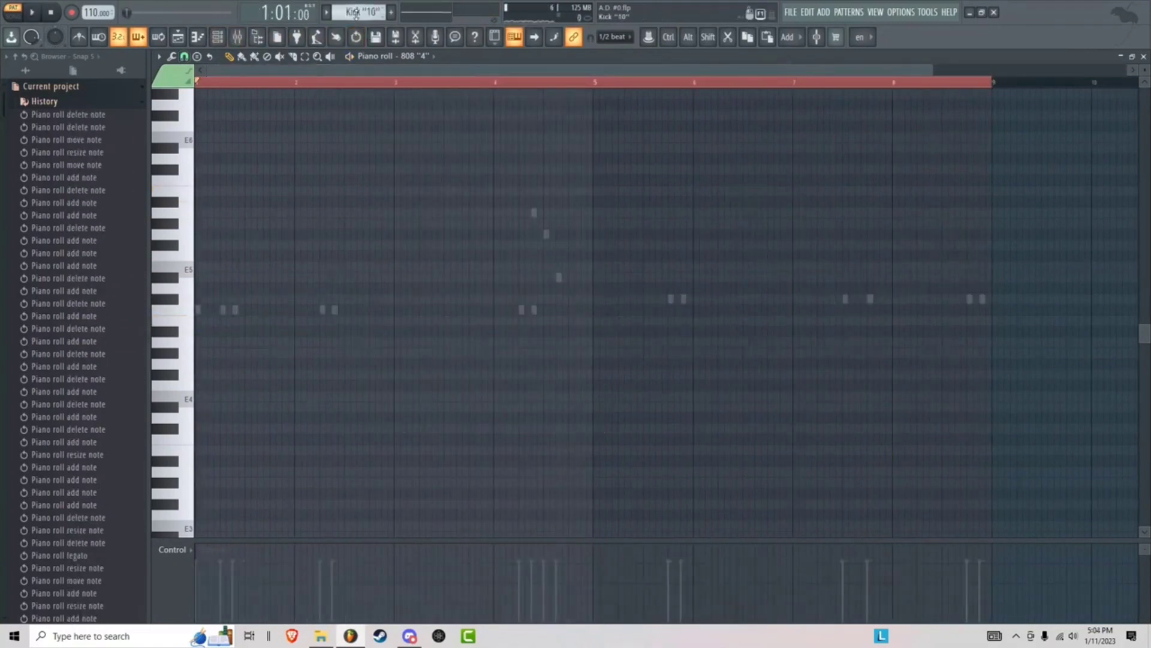
scroll(357, 14, "down", 2)
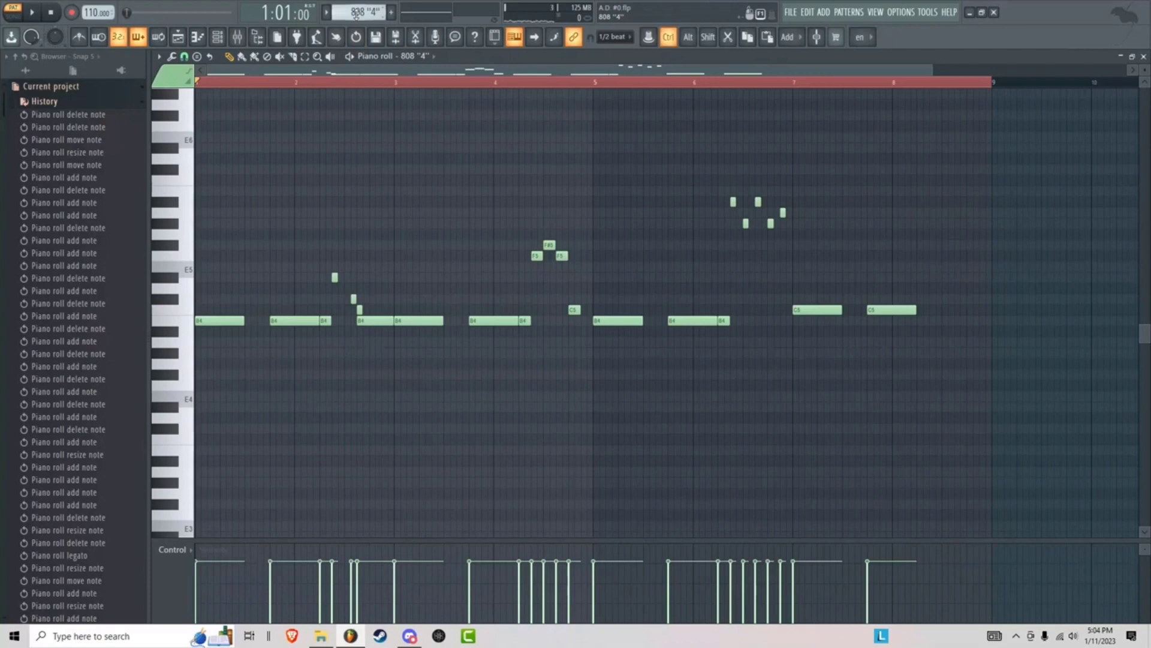
scroll(357, 14, "up", 2)
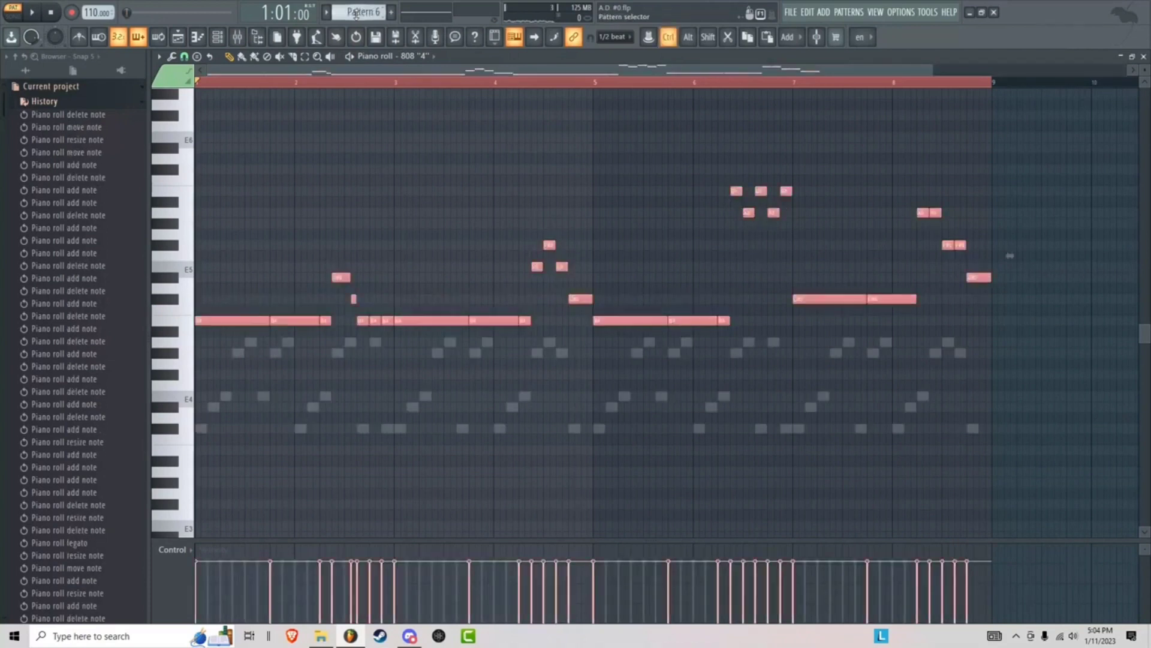
scroll(357, 13, "up", 1)
scroll(357, 13, "up", 4)
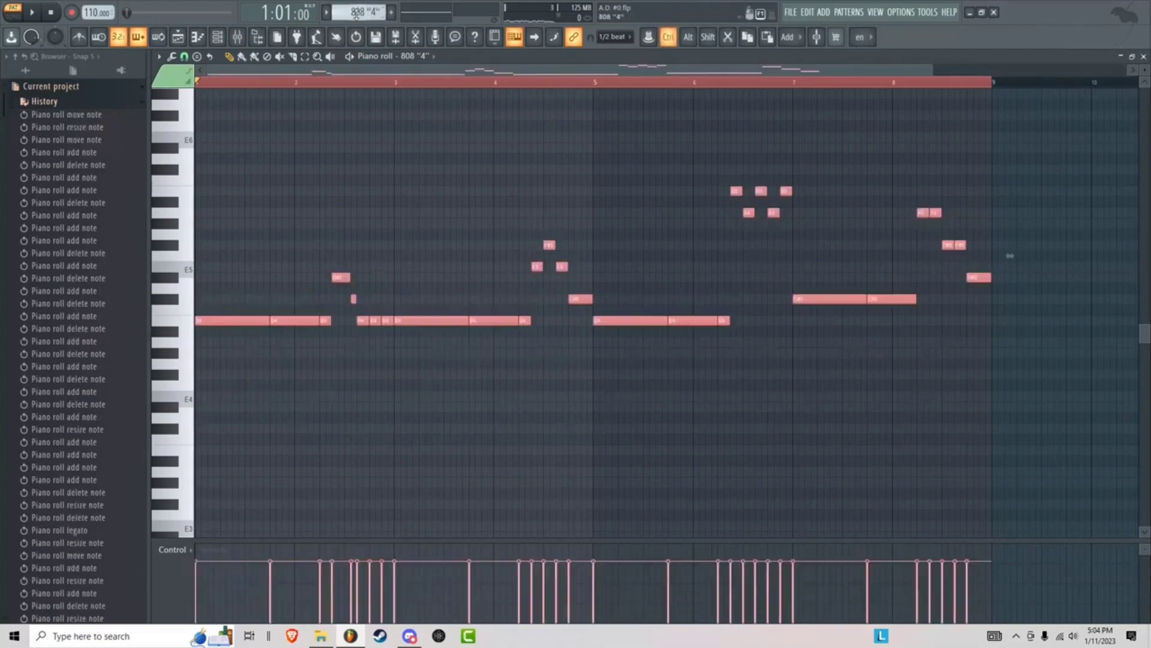
scroll(354, 16, "up", 1)
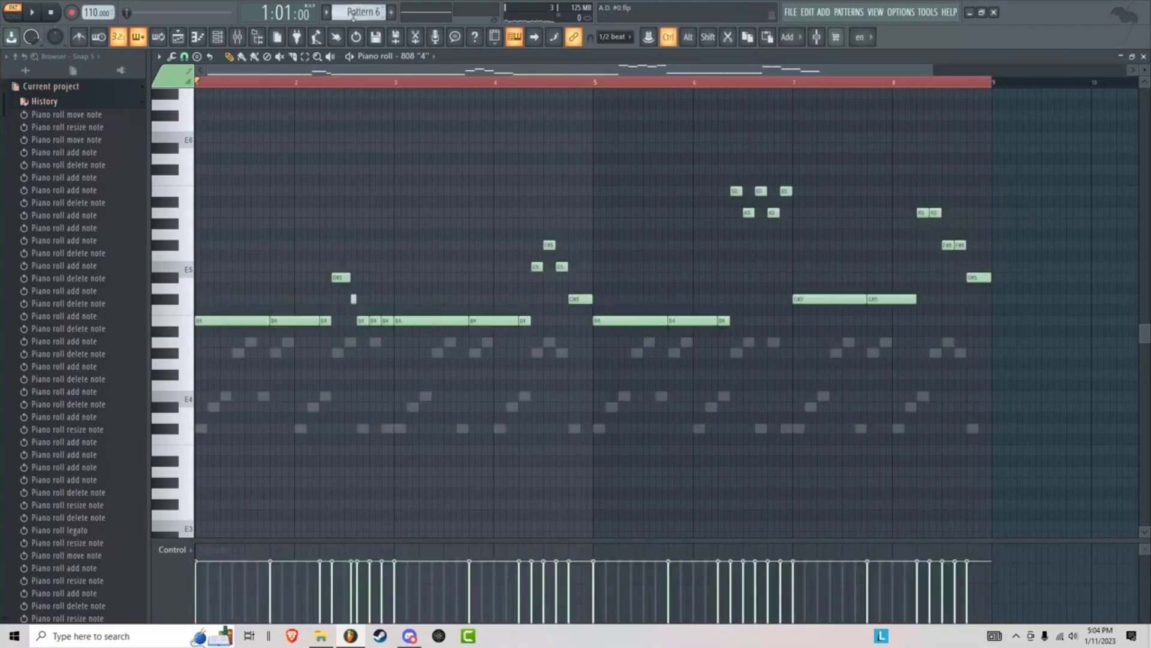
key("ctrl+x")
scroll(349, 18, "up", 1)
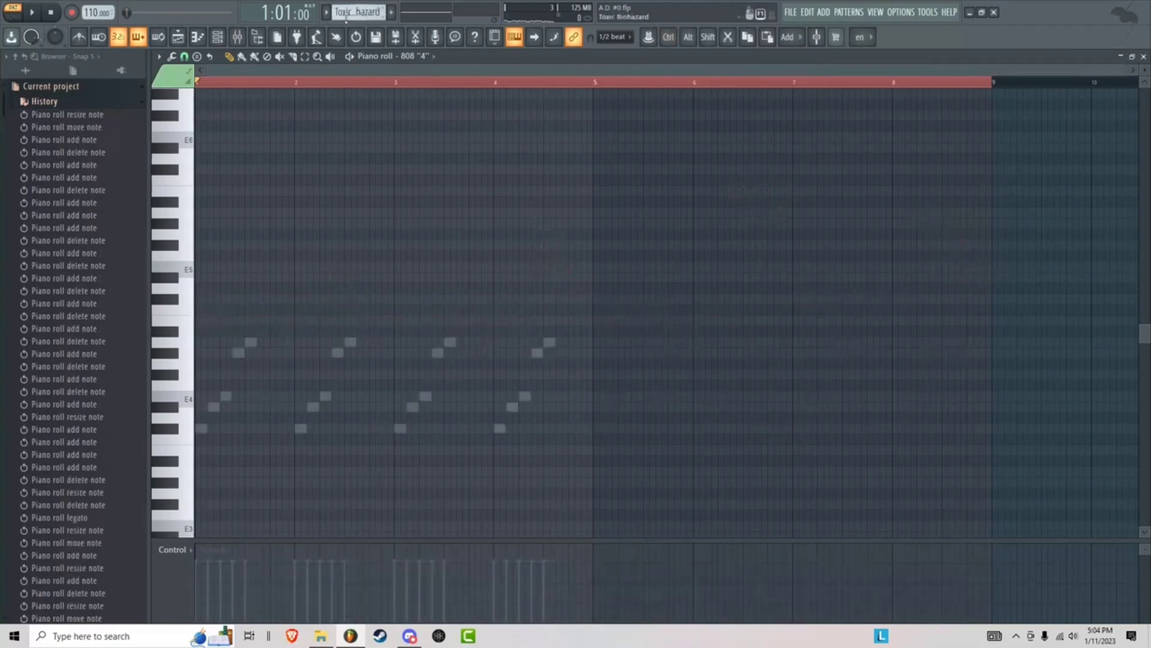
- Copy the kick notes from the Kick "10" pattern into the kick channel of the 808 "4" pattern, starting at bar 1
left_click(188, 38)
key("l")
left_click(859, 238)
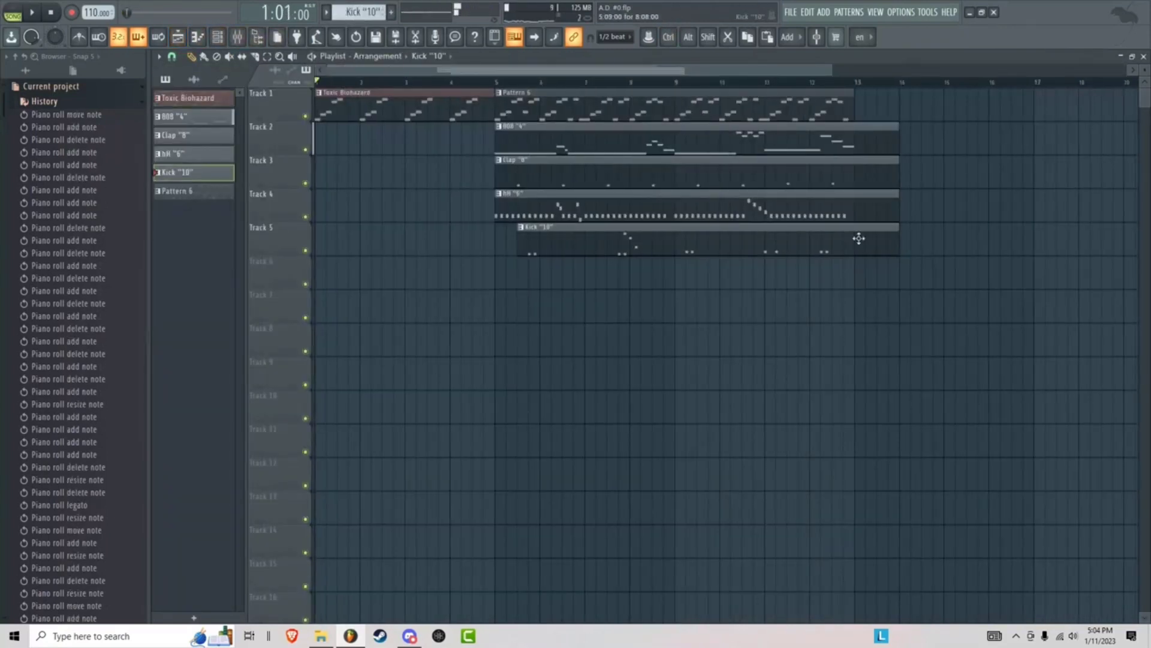
double_click(859, 238)
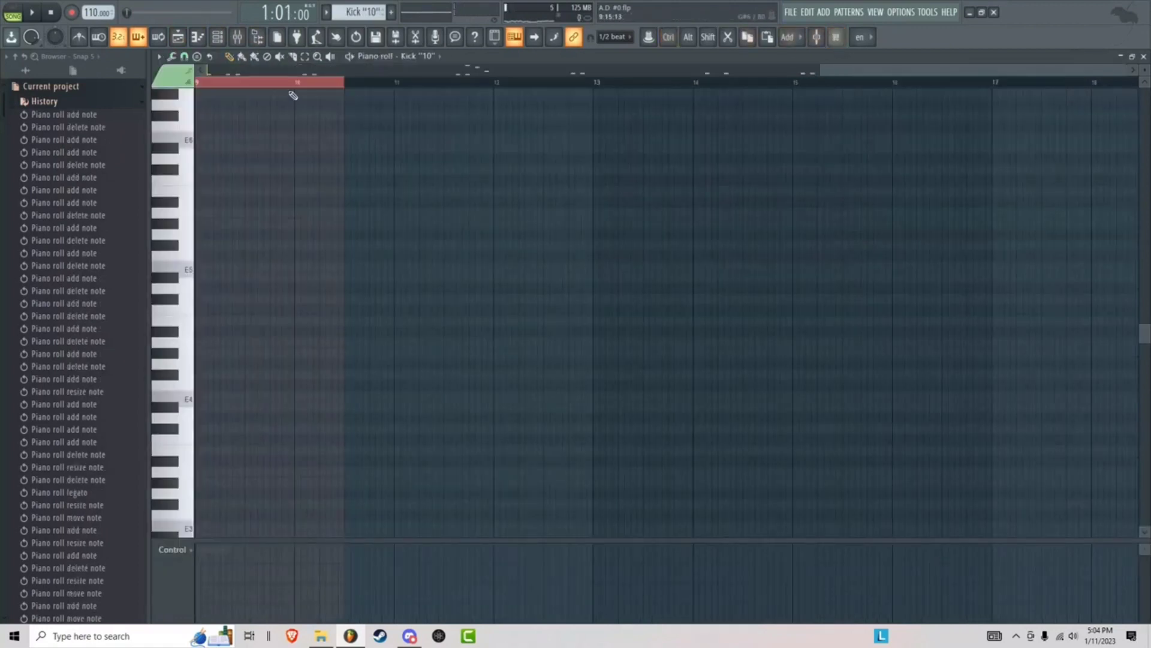
left_click_drag(920, 74, 1007, 87)
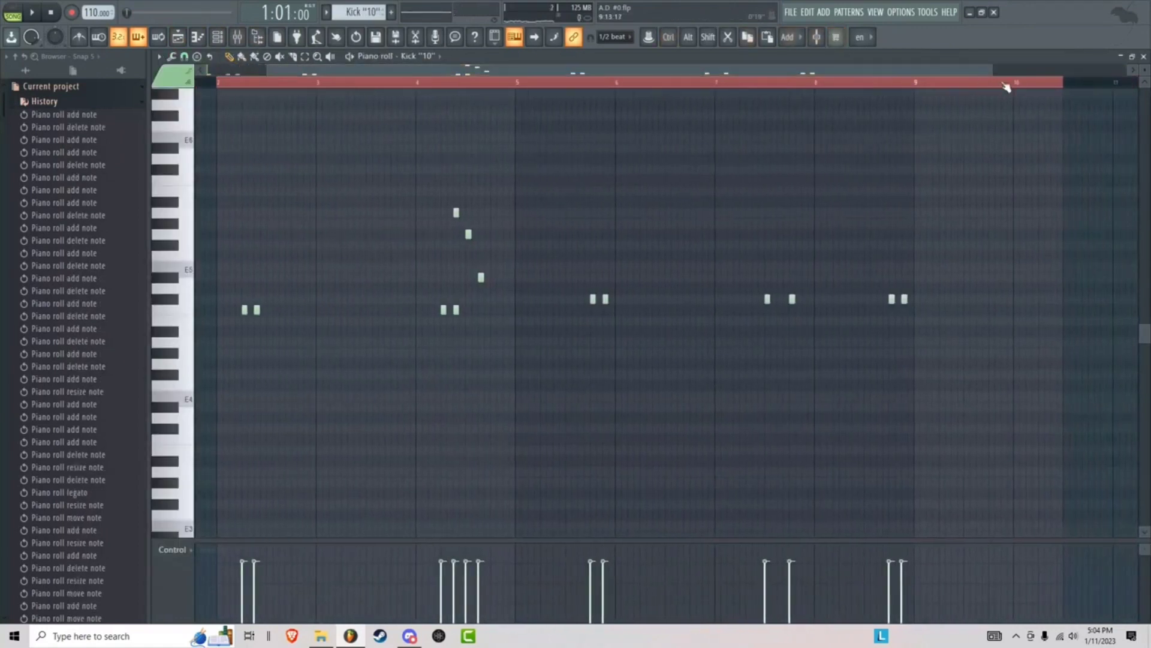
left_click_drag(1077, 84, 198, 81)
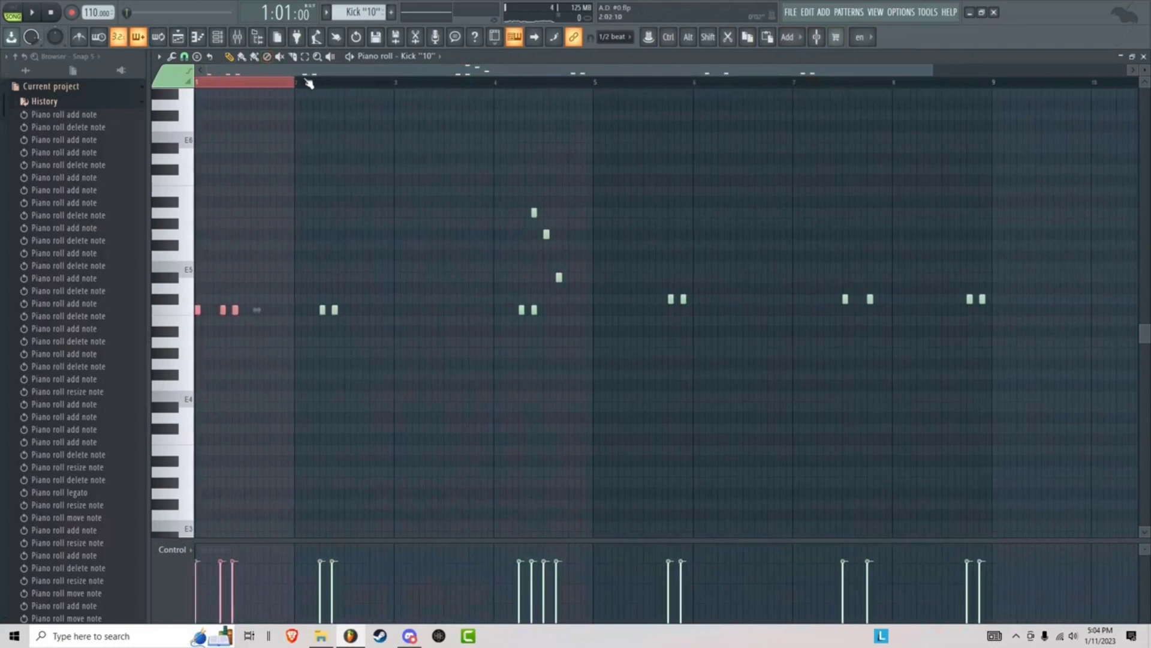
scroll(367, 14, "down", 3)
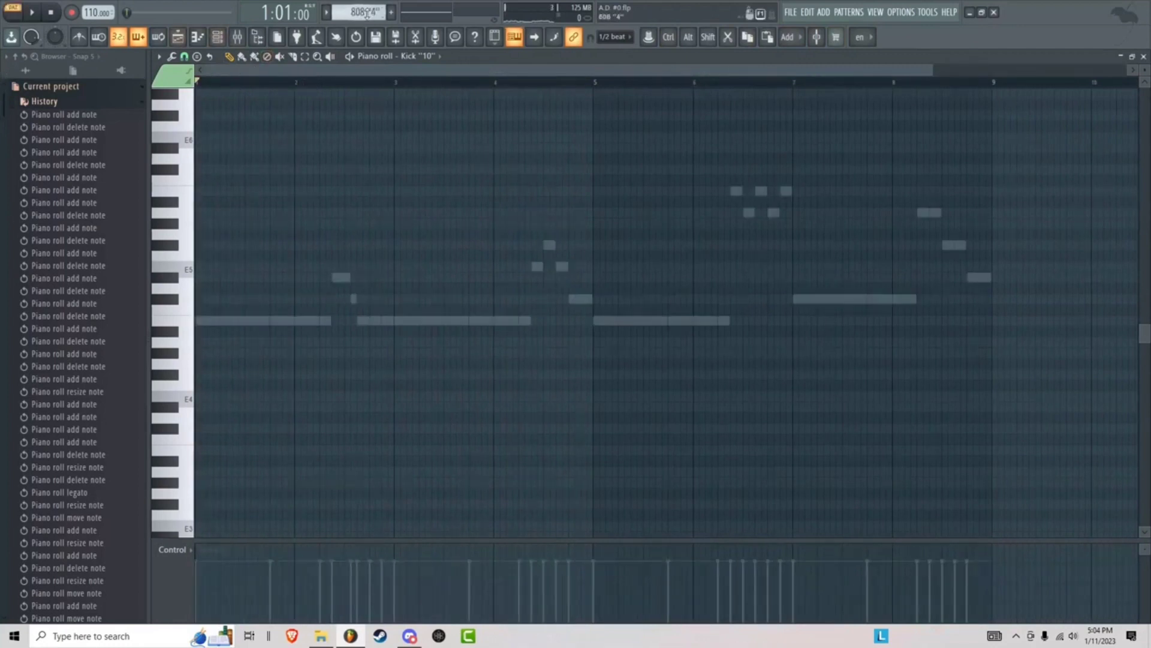
key("ctrl+v")
- Play the kicks against the 808 ghost notes, and delete the descending run in bar 4 and the second and third kicks of bar 1
key("space")
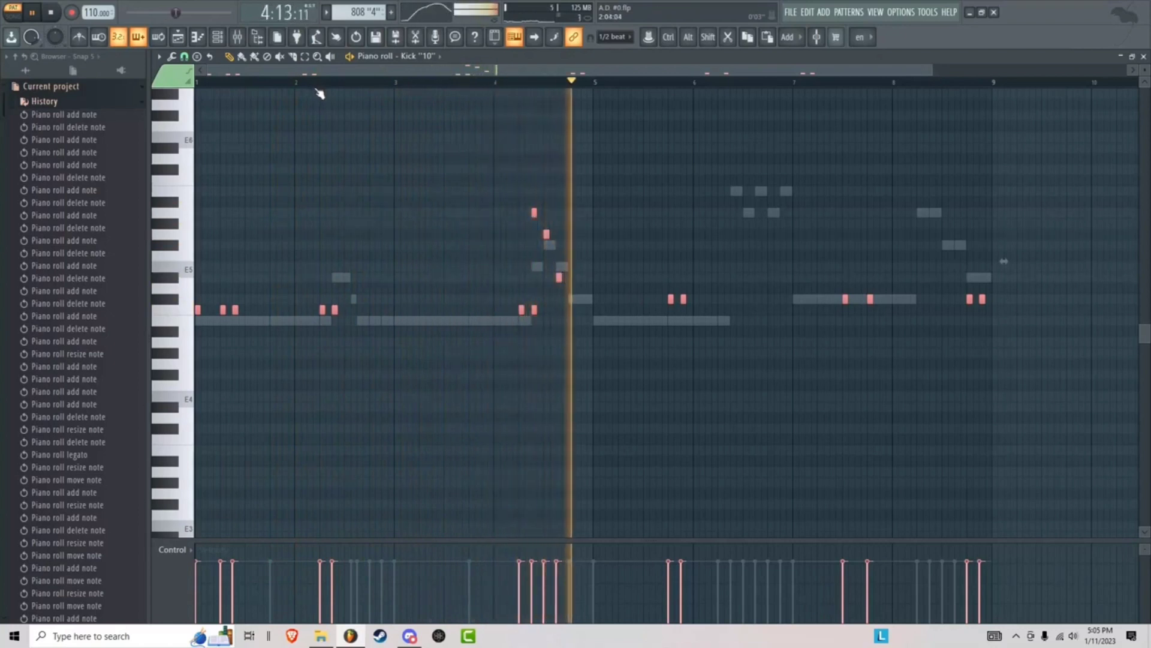
key("space")
left_click(333, 127)
right_click(333, 127)
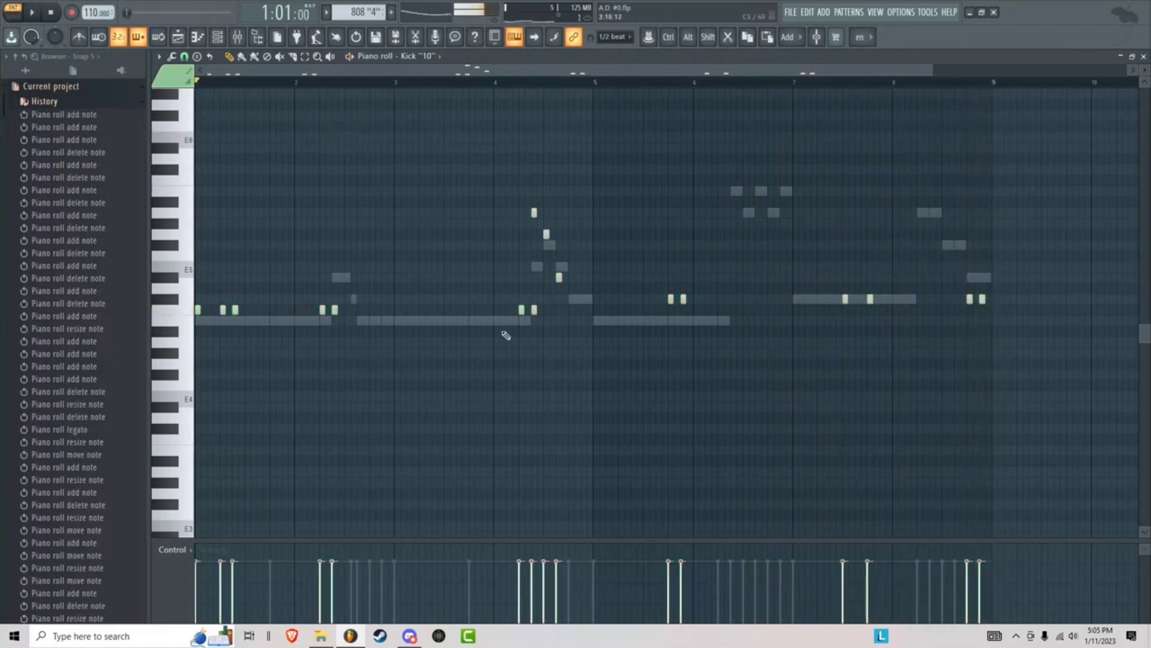
right_click(547, 235)
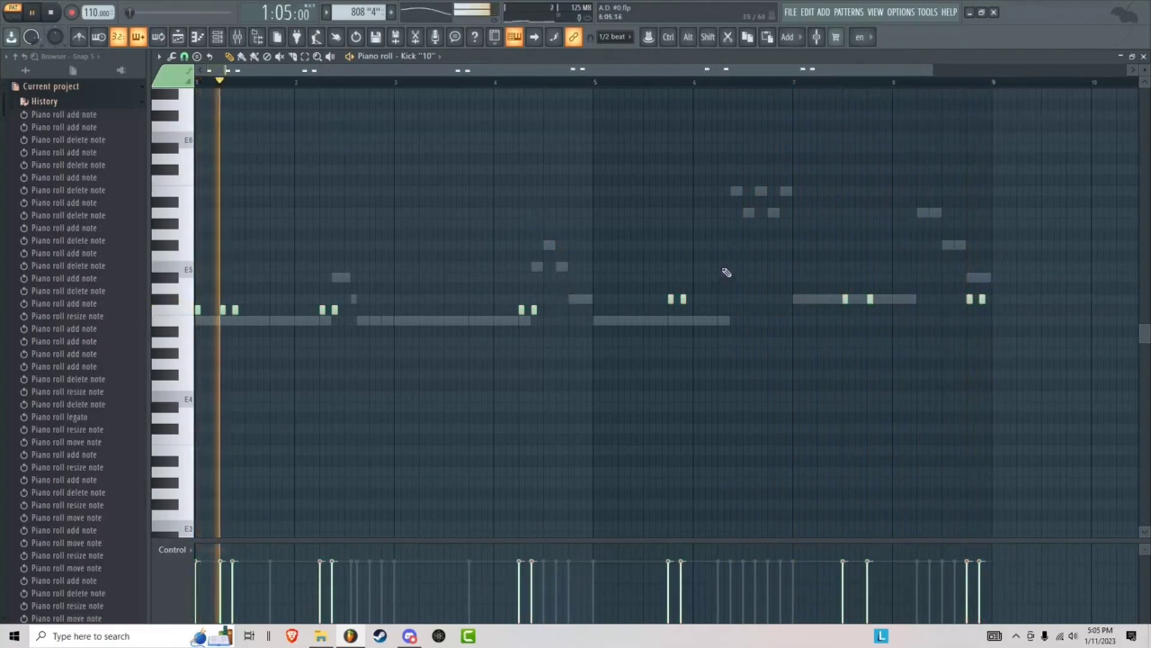
right_click(223, 310)
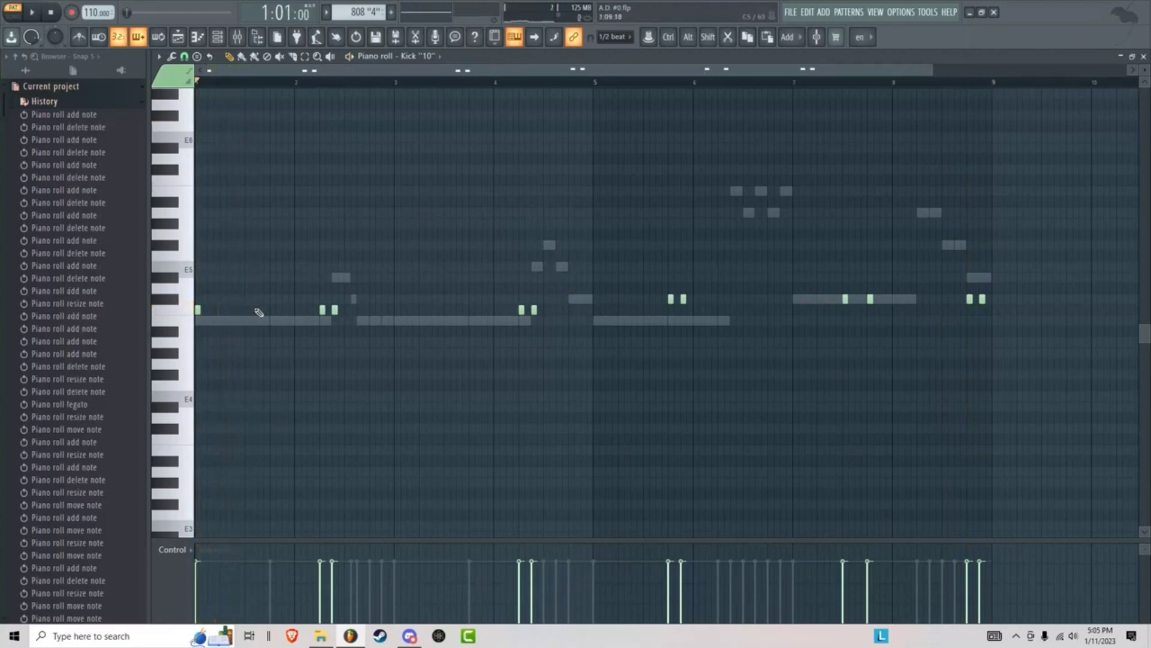
- Add C5 kick notes at the start of bar 2 and four more late in bar 2, matching the short 808 notes
left_click_drag(317, 311, 316, 310)
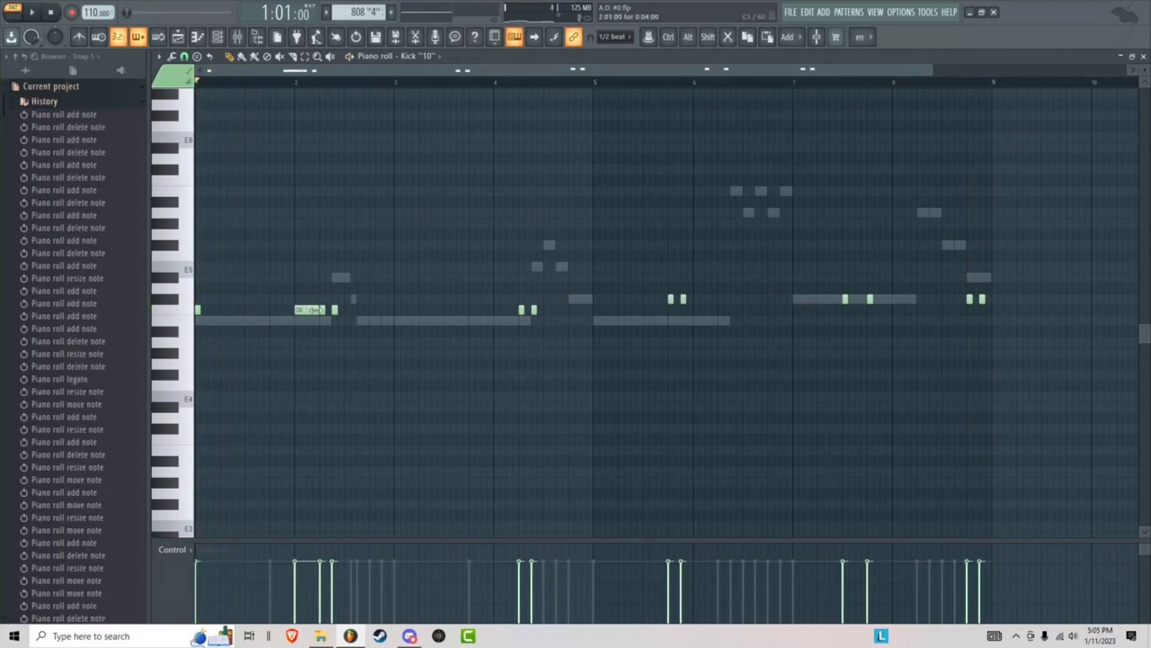
left_click(354, 310)
left_click(359, 310)
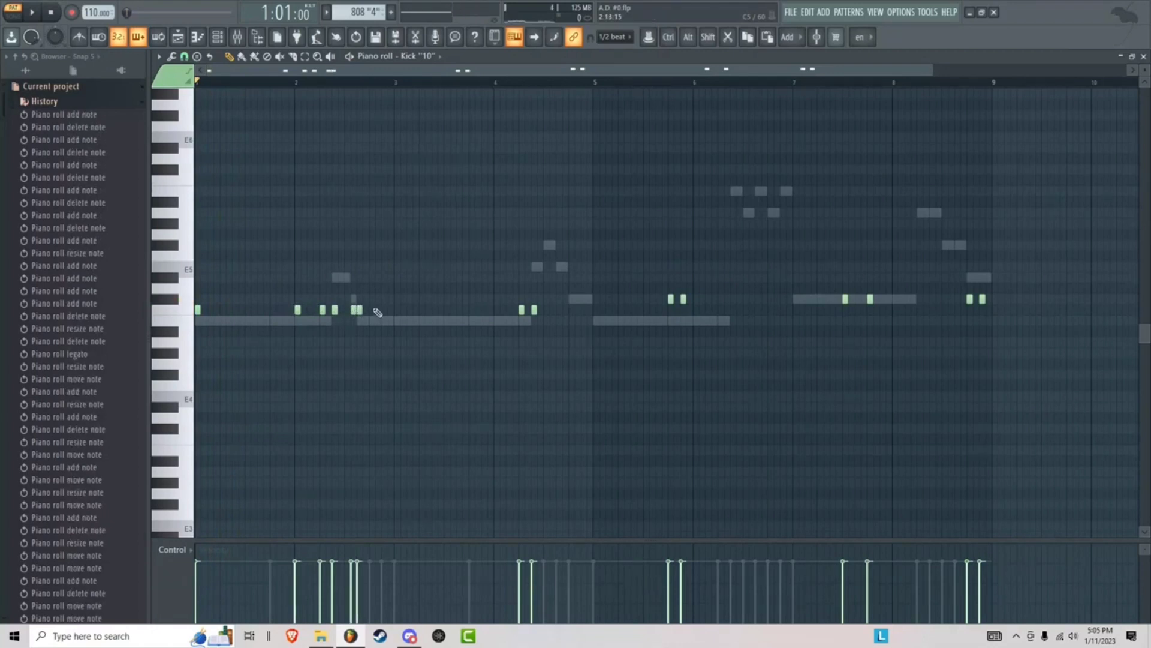
left_click(372, 309)
left_click(384, 310)
- Add a C5 kick late in bar 3 and three more at the end of bar 4 to follow the 808, and play the pattern
left_click(472, 309)
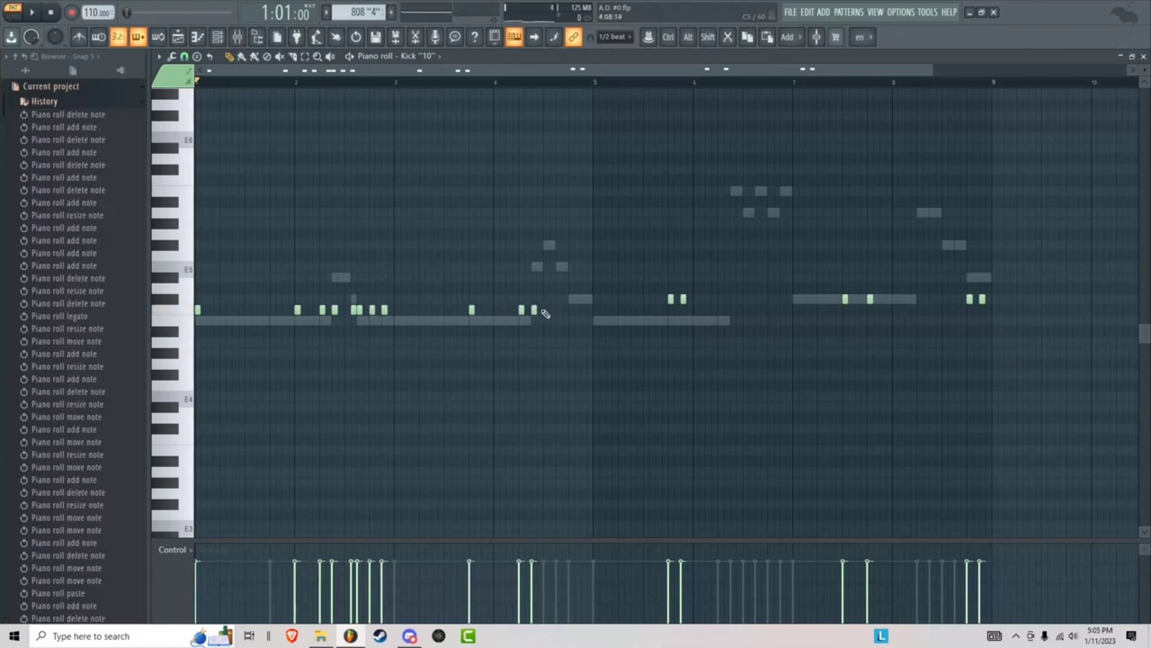
left_click(545, 309)
left_click(559, 310)
left_click(571, 309)
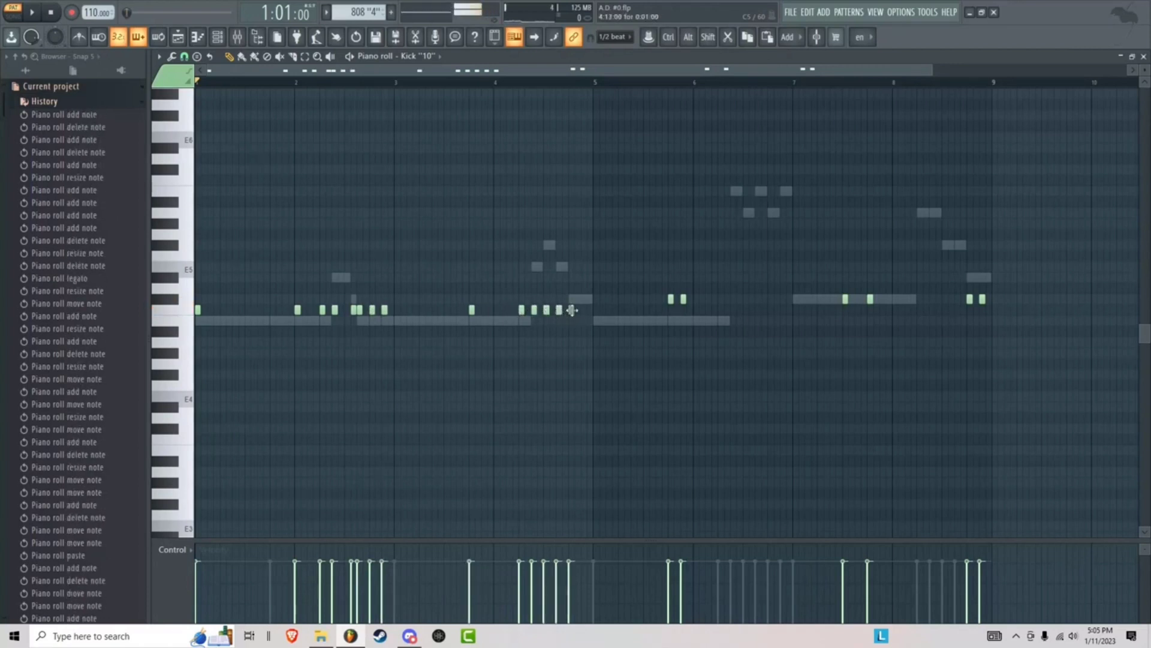
key("space")
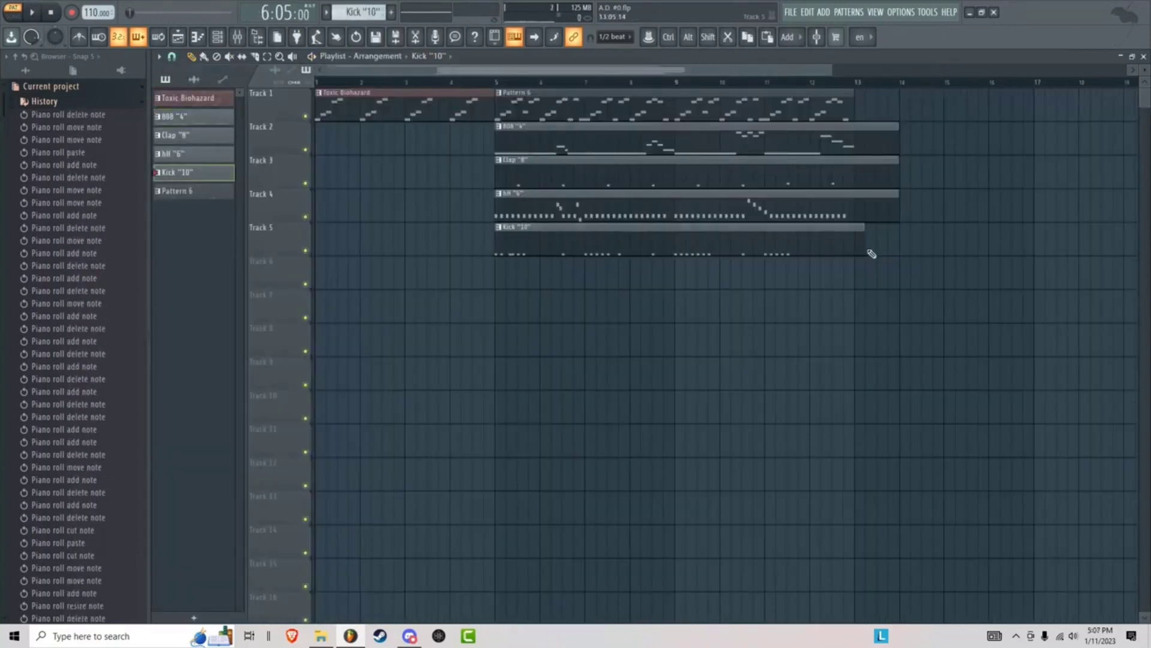
- Open the Kick "10" clip's notes from the playlist, play them with the arrangement, and add a C5 kick at the start of bar 3
double_click(640, 244)
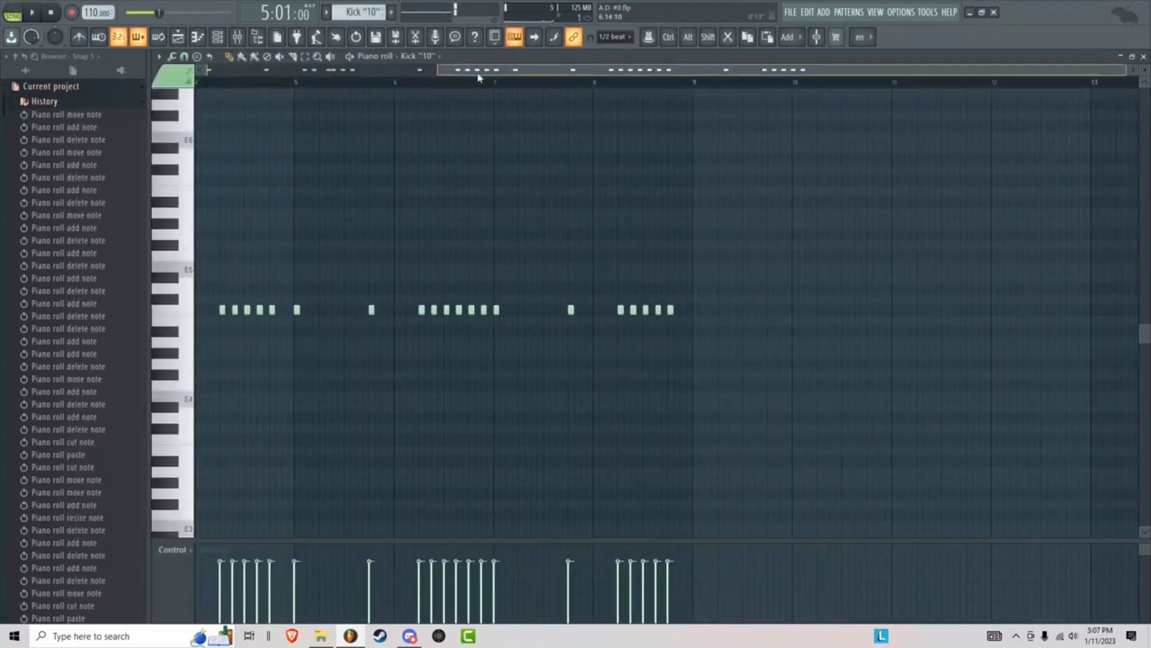
left_click_drag(478, 73, 240, 73)
key("space")
left_click(272, 309)
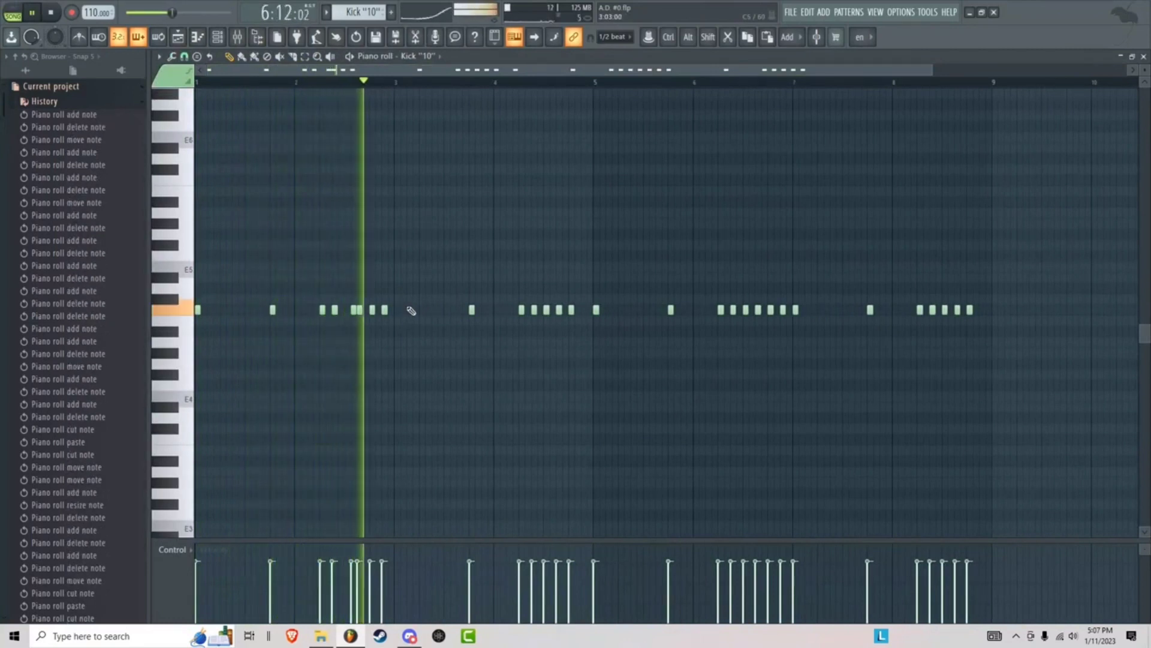
left_click(398, 310)
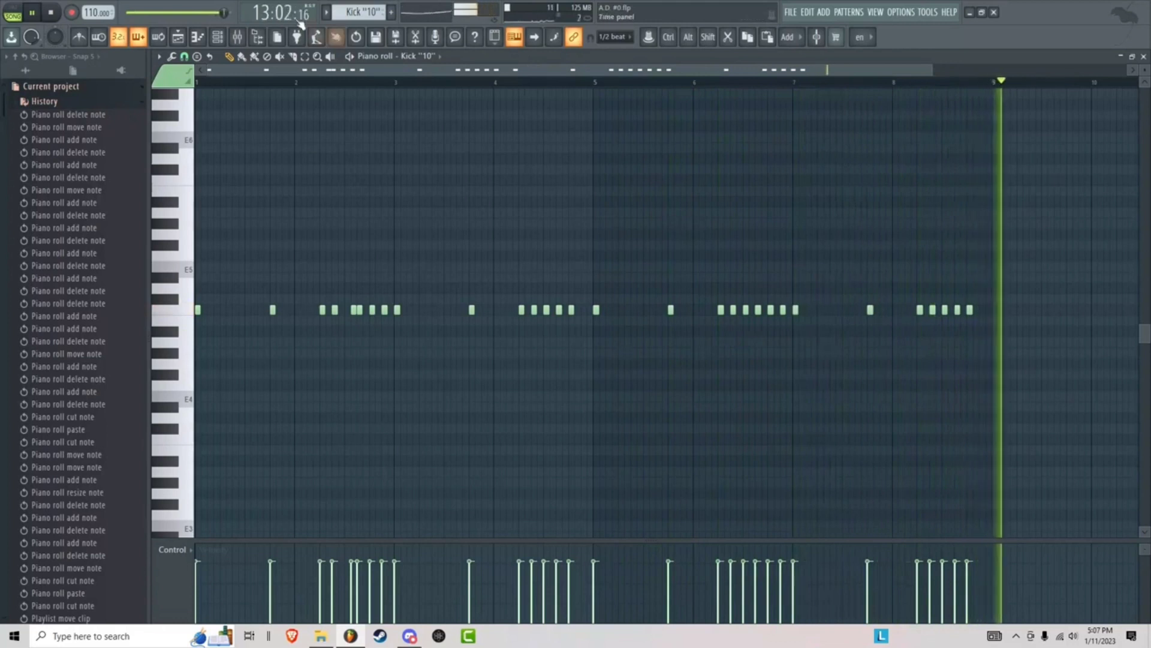
- Open the hH "6" clip from the playlist and rework the descending hi-hat roll in bar 6 to F#5, E5 and D#5
left_click(199, 37)
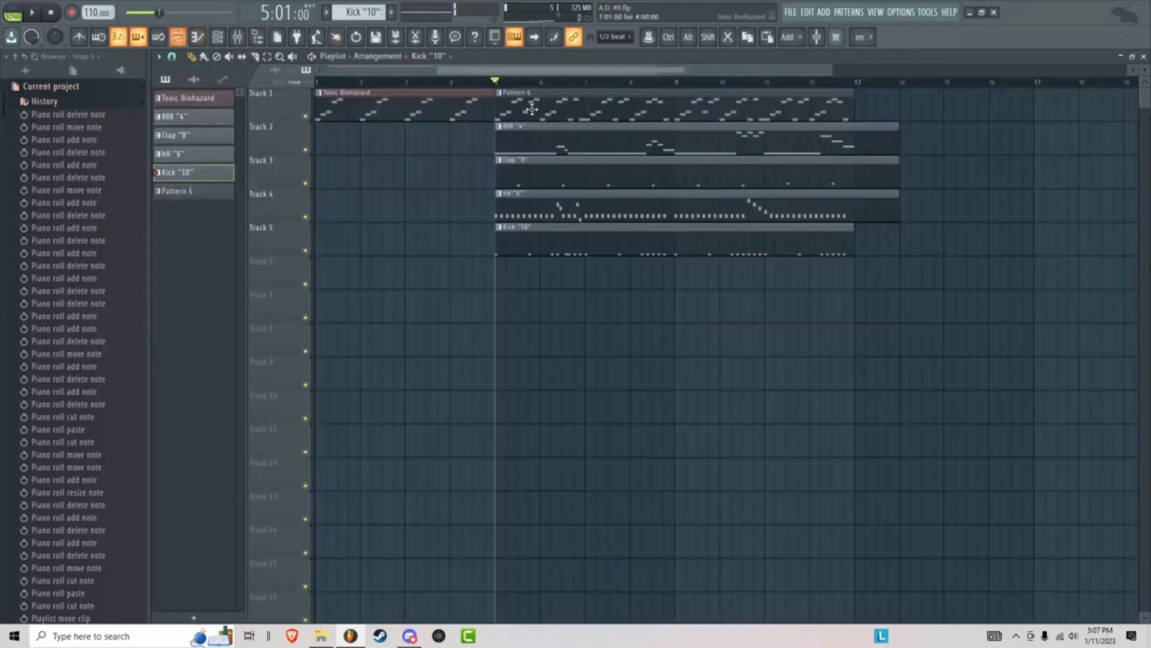
double_click(591, 200)
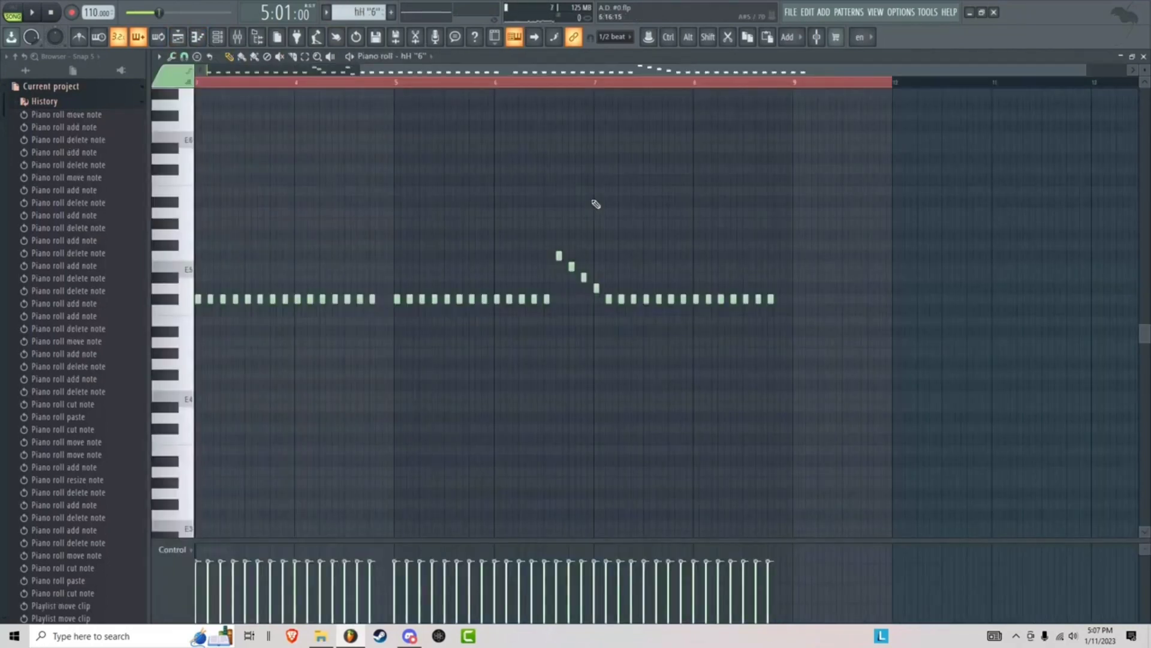
scroll(875, 67, "left", 3)
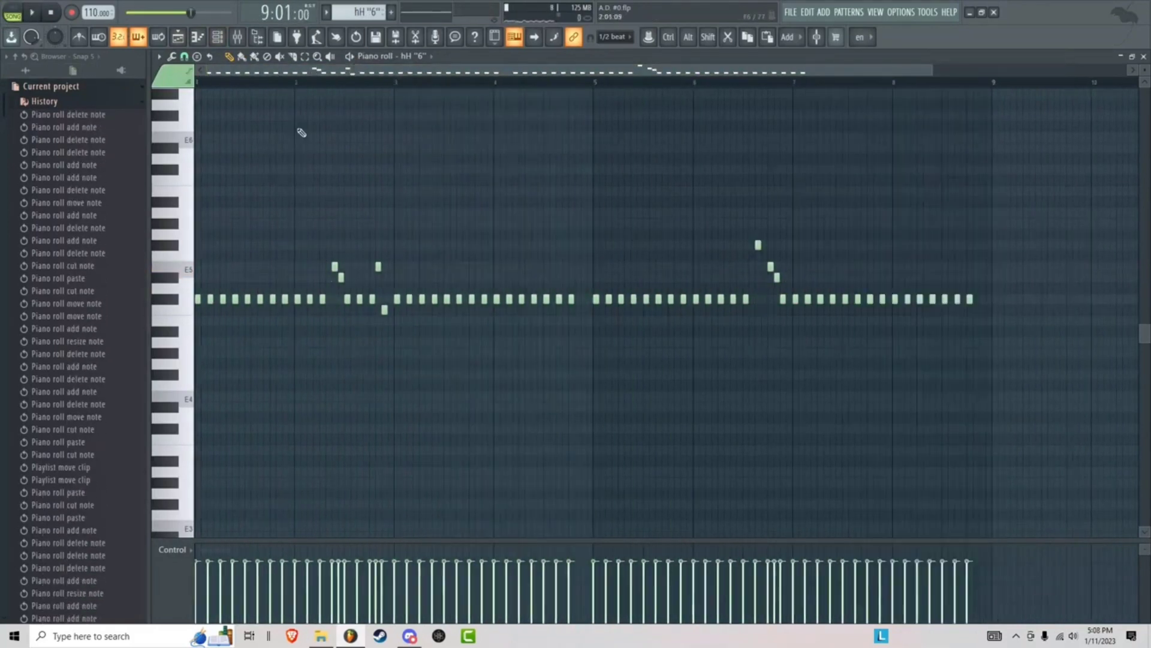
key("space")
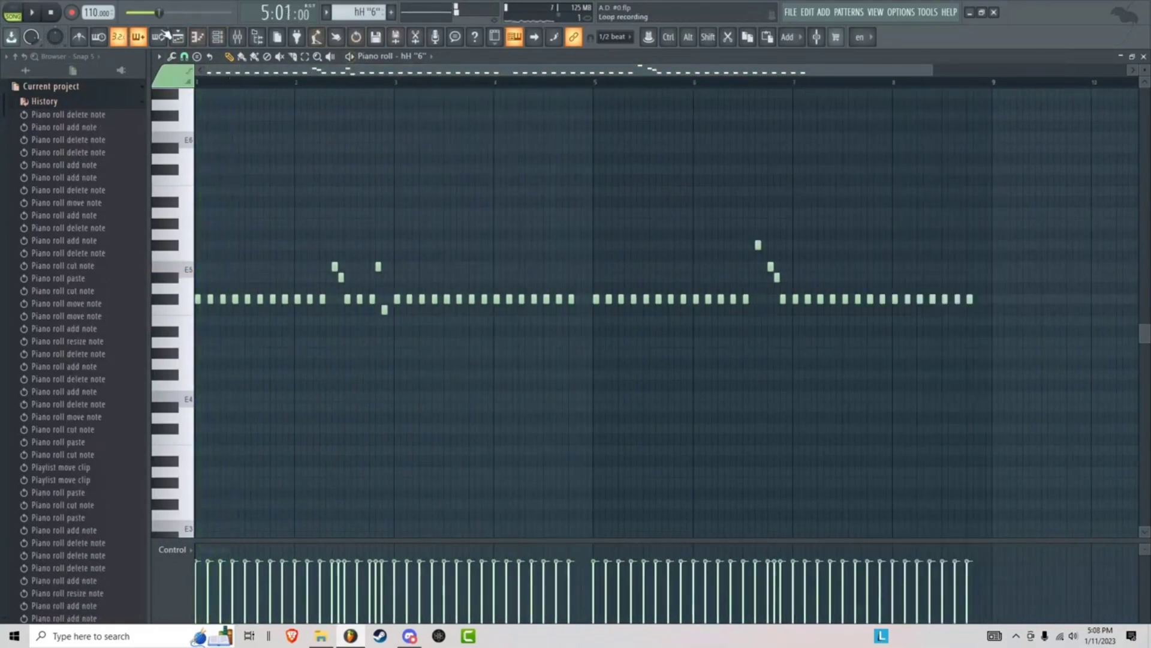
- Audition the arrangement at 129, 124 and 120 BPM, and set the project tempo to 118 BPM
left_click(177, 38)
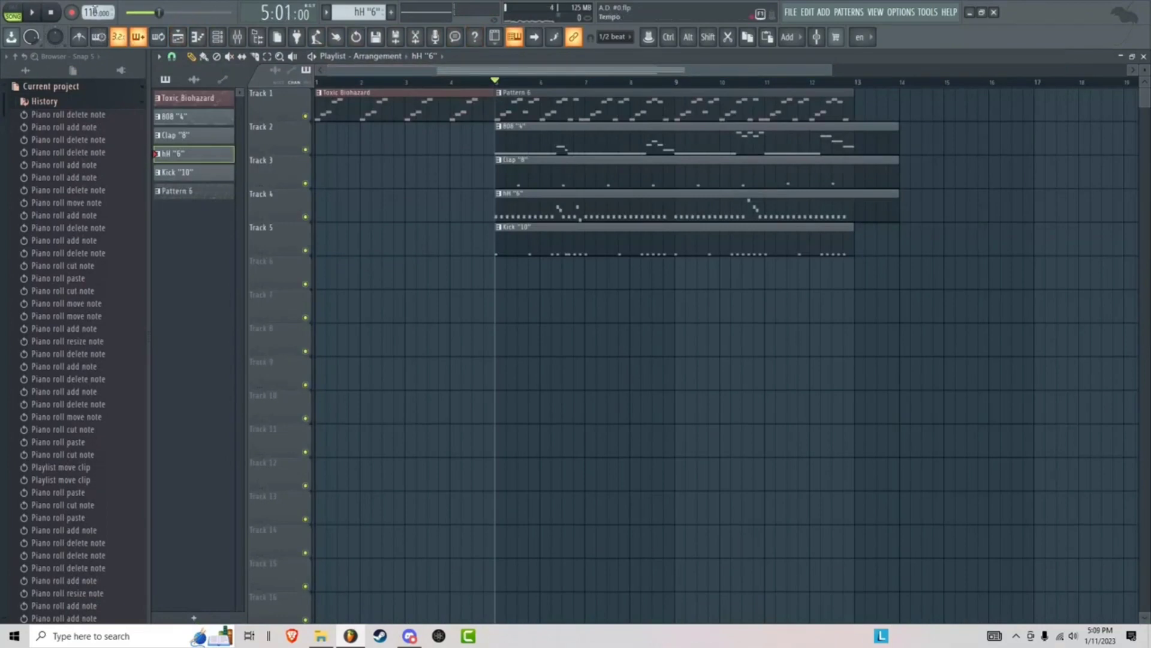
left_click_drag(94, 10, 95, 24)
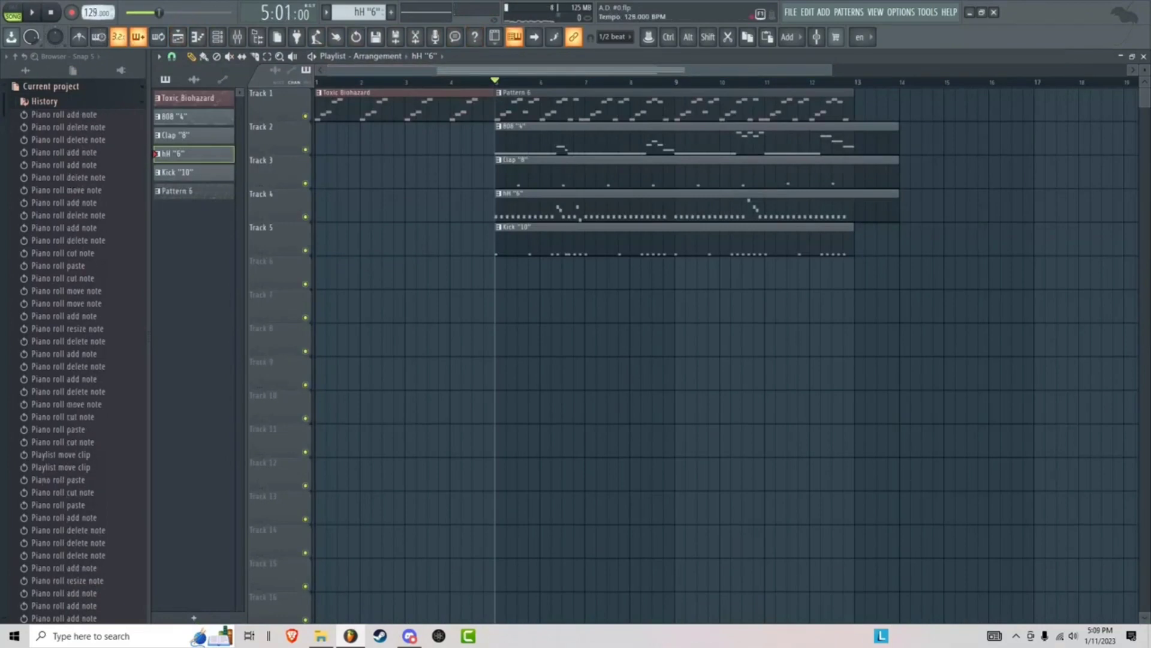
key("space")
key("space")
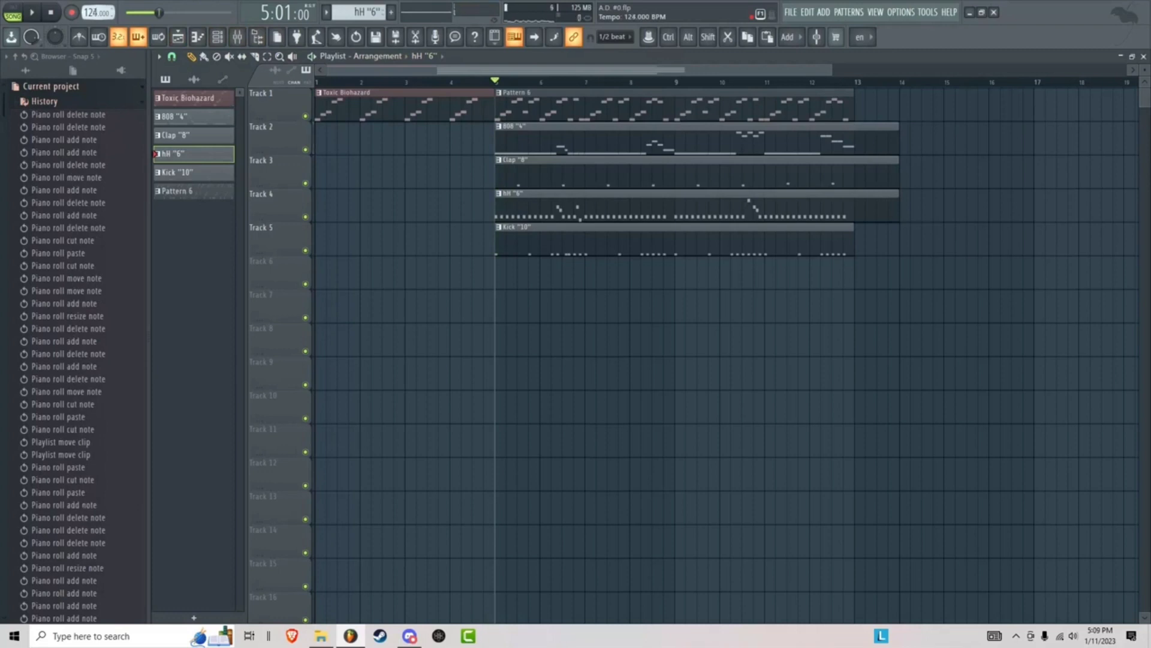
left_click_drag(95, 10, 95, 21)
key("space")
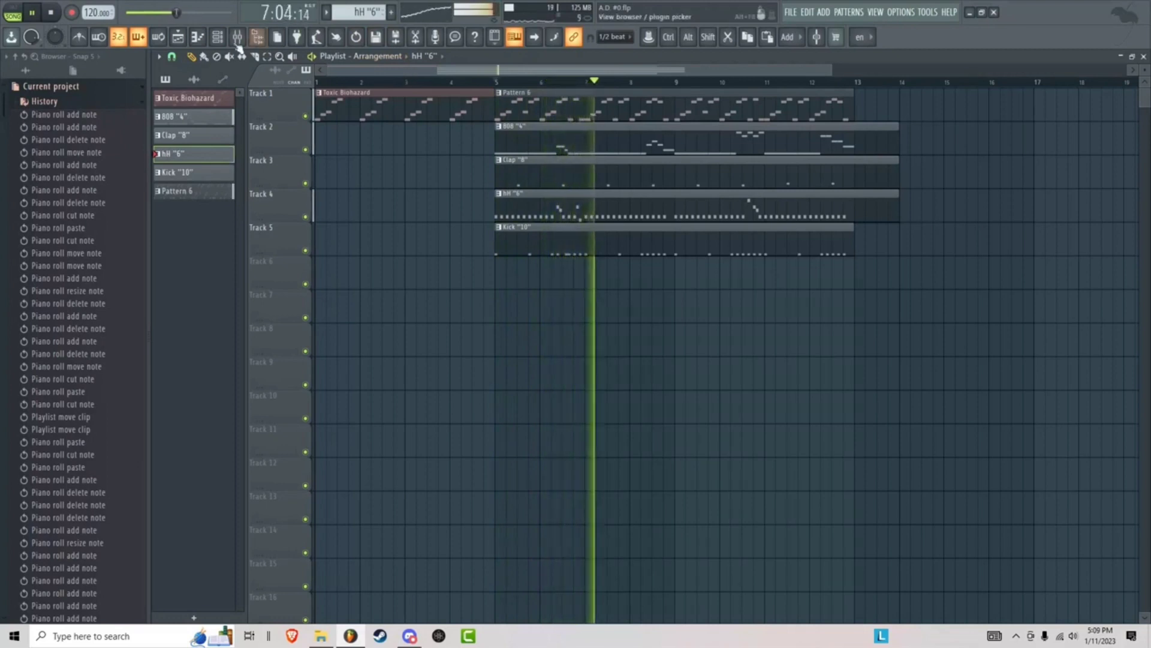
key("space")
key("space")
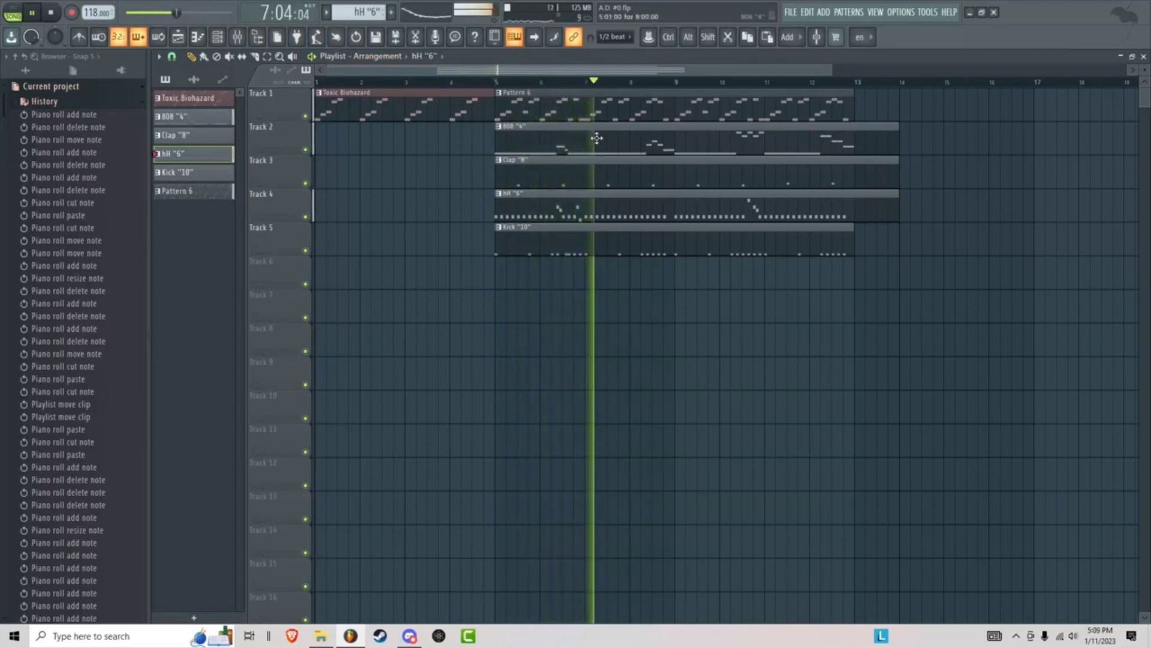
- Add fast C#5 hi-hat rolls at the ends of bars 1 and 5 in the hH "6" clip and play the arrangement
double_click(586, 207)
left_click_drag(504, 75, 348, 74)
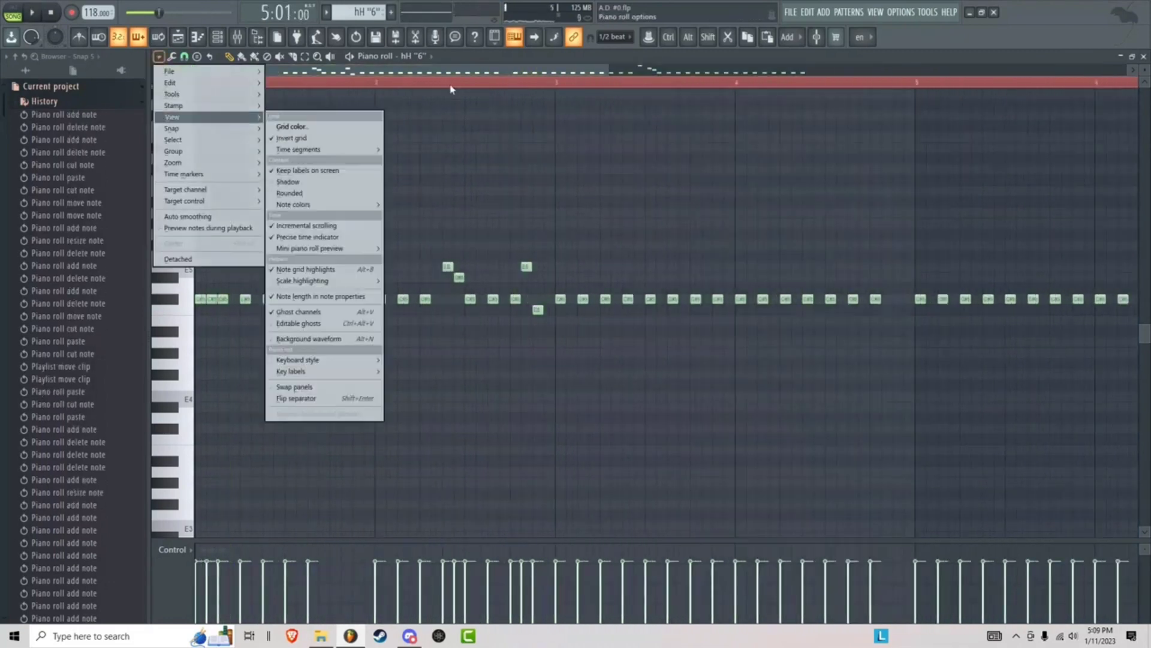
left_click(323, 180)
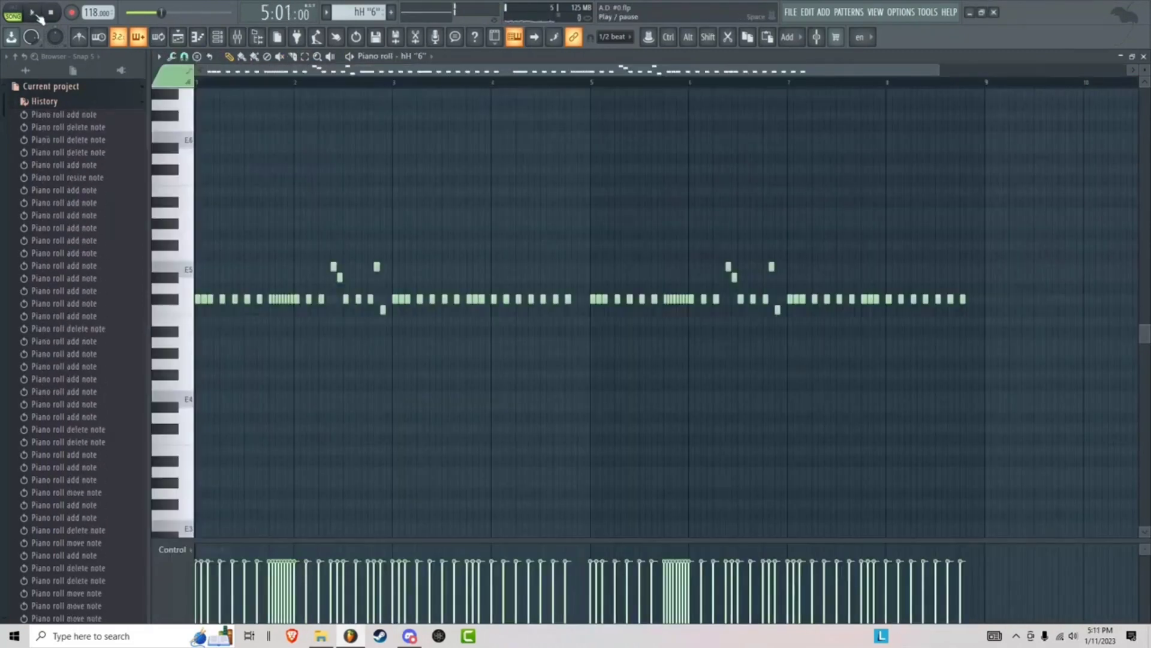
key("space")
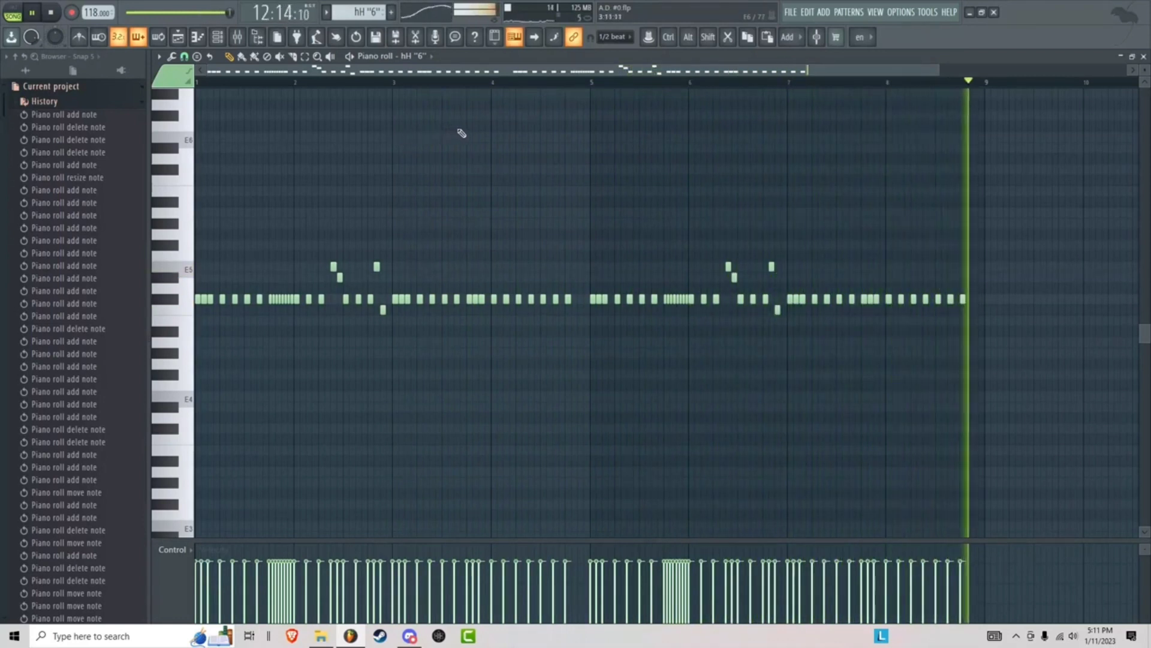
left_click(180, 40)
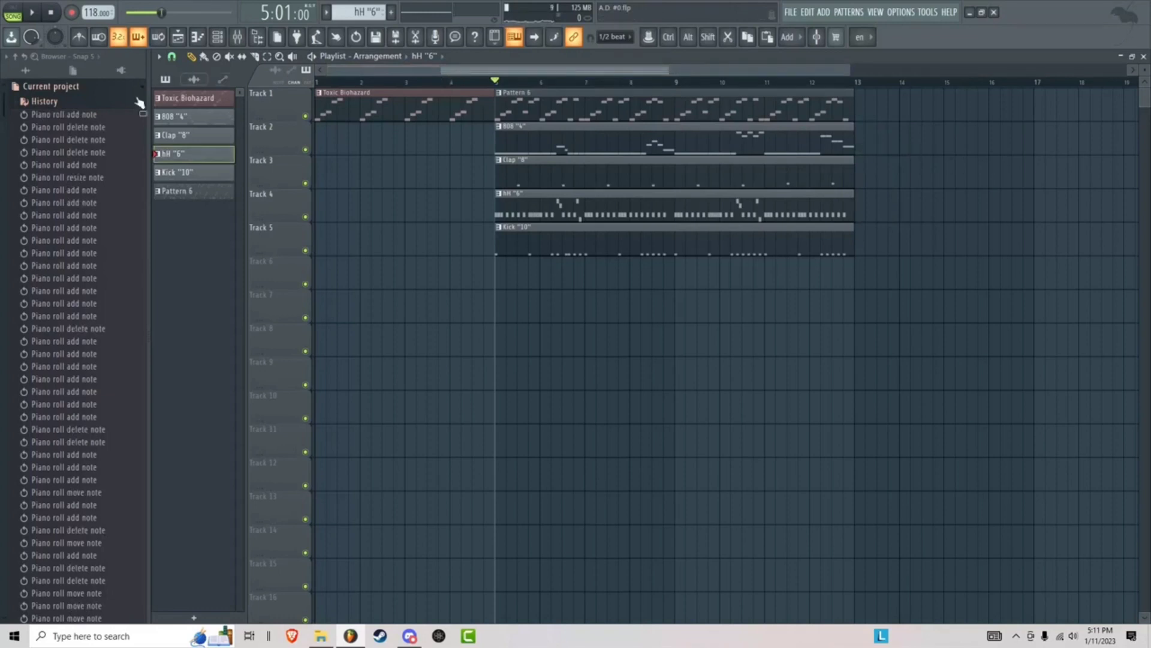
- Try a counter-melody of longer C#4, A4, G#4 and E4 notes on a second Toxic Biohazard channel in Pattern 6
left_click(96, 102)
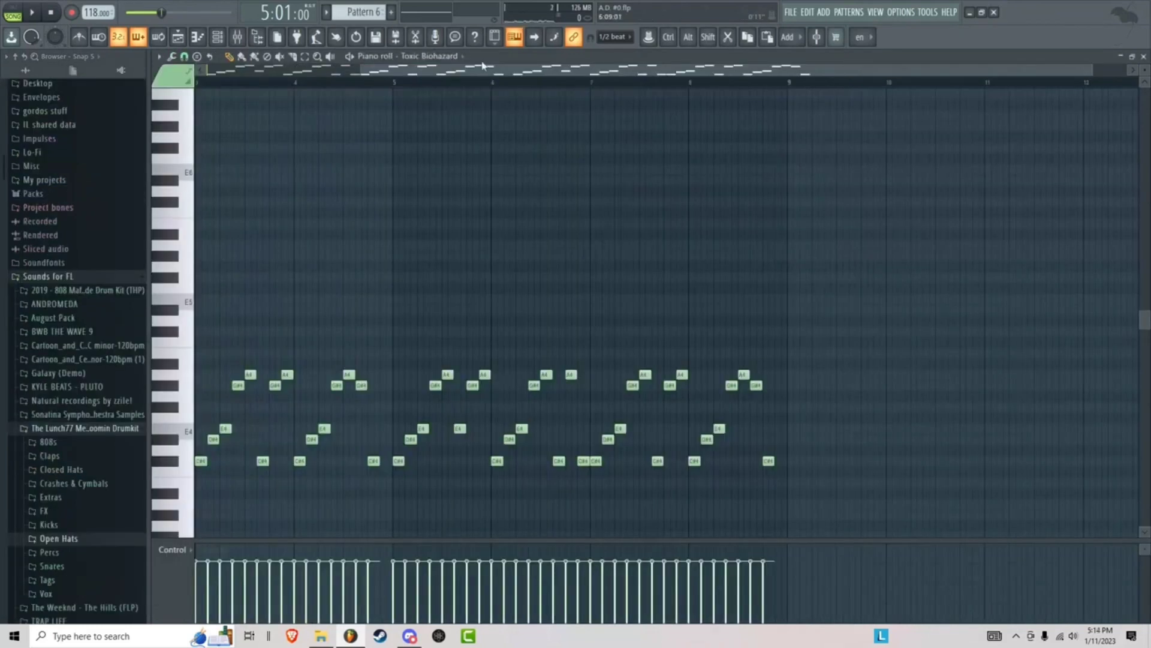
scroll(266, 214, "down", 4)
scroll(276, 180, "up", 1)
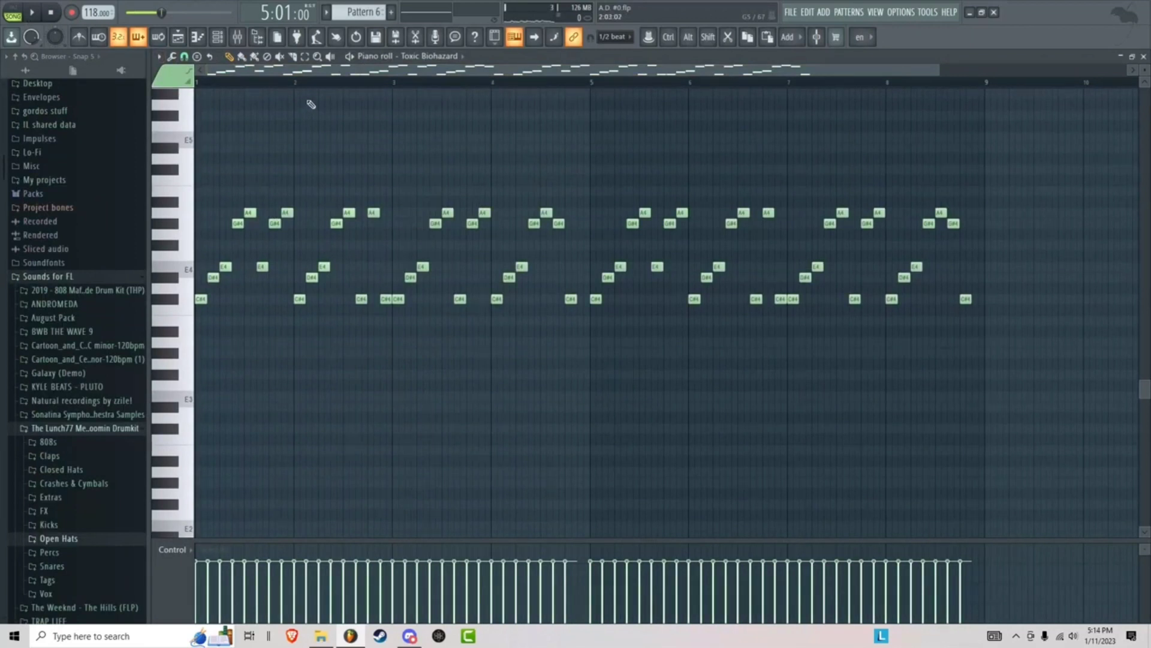
left_click(51, 11)
key("F6")
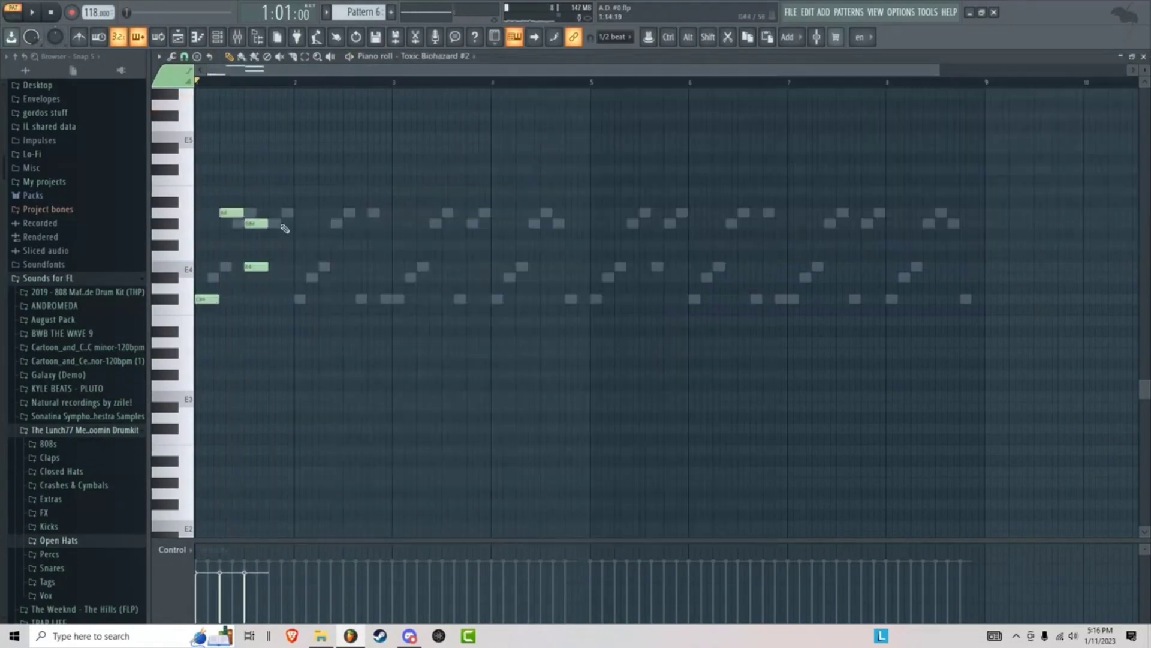
key("ctrl+z")
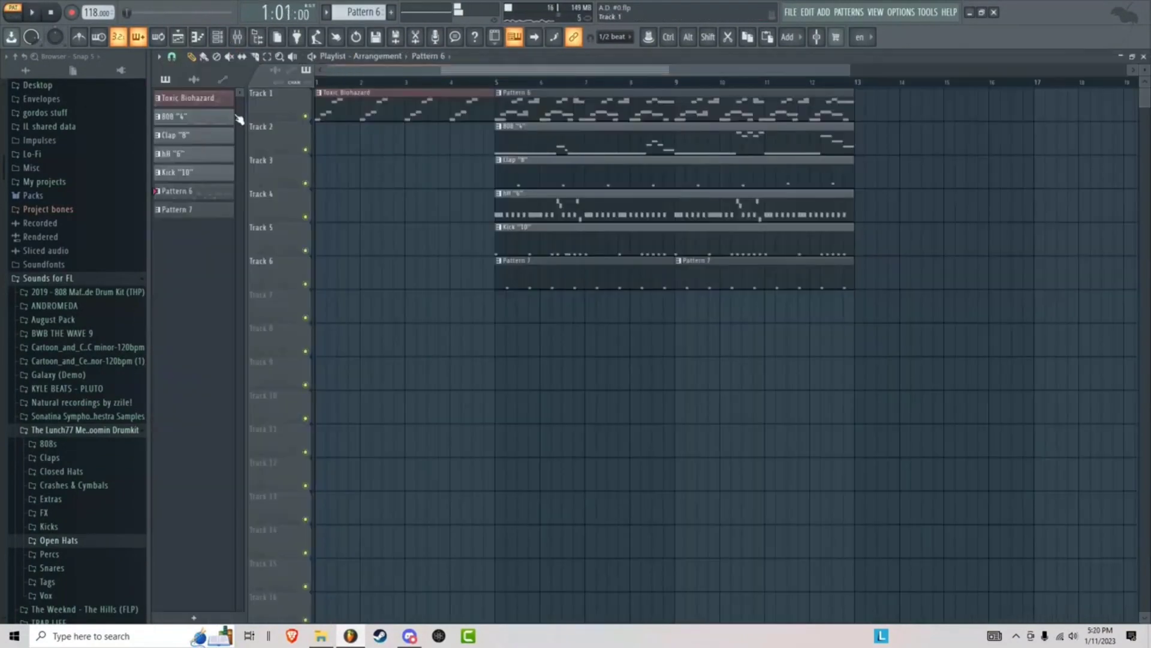
- Place Pattern 8 on Track 7 from bar 1 in place of the opening Toxic Biohazard clip, and play the arrangement
left_click_drag(198, 210, 371, 325)
left_click_drag(188, 214, 458, 349)
key("space")
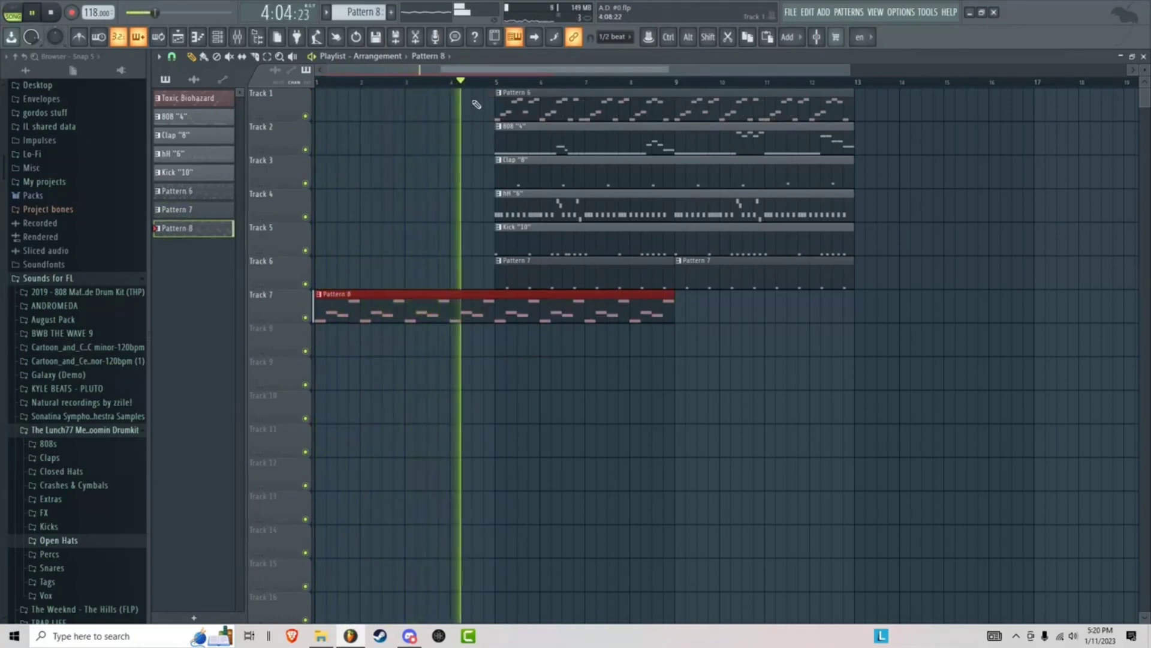
key("space")
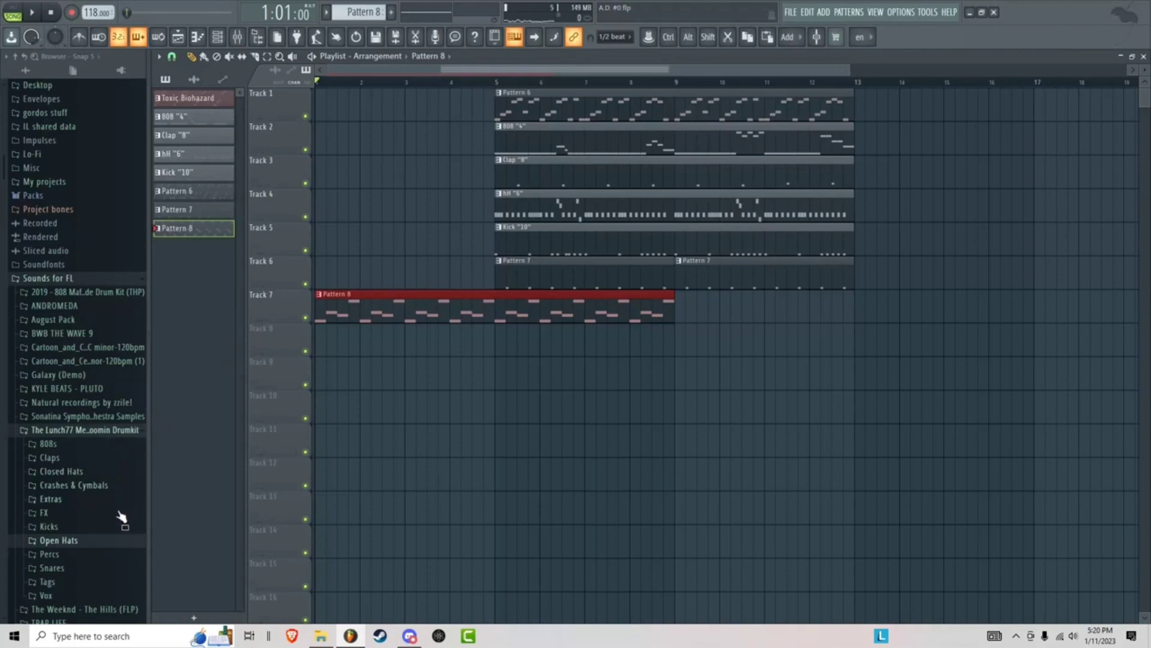
- Place the CRASH sample from Crashes & Cymbals on Track 10 at bar 5, with a reversed copy leading into it
scroll(114, 501, "down", 3)
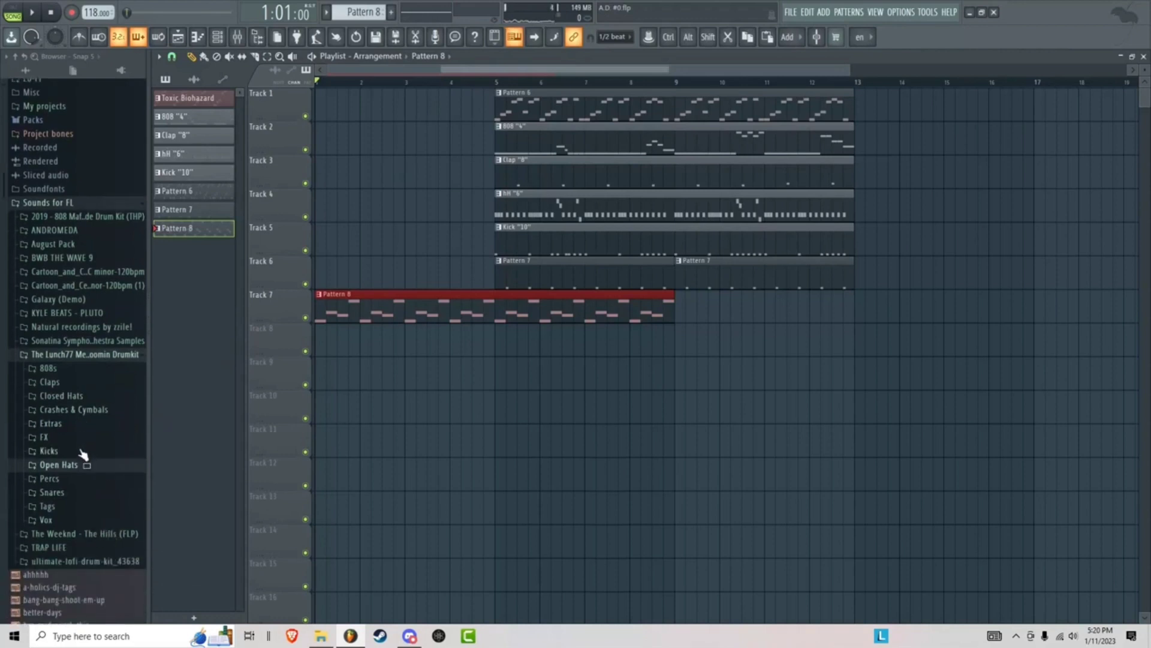
left_click(78, 410)
left_click_drag(55, 476, 450, 411)
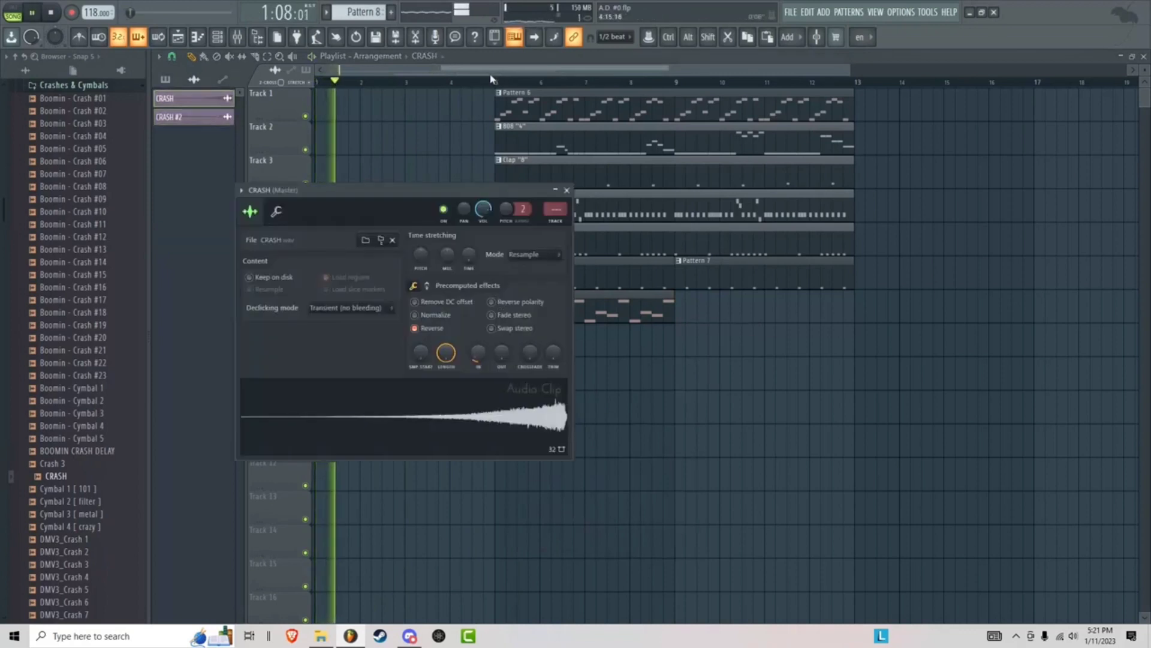
key("Escape")
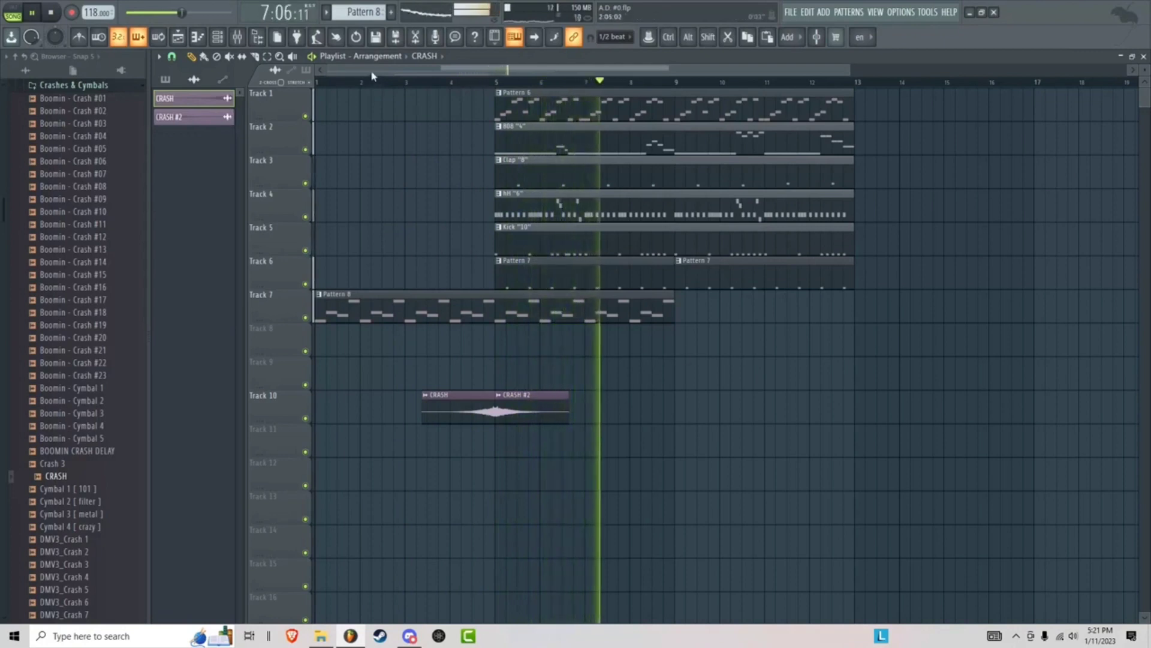
- Copy all of Pattern 8's Morphine notes into a new Pattern 9
double_click(476, 313)
left_click_drag(493, 75, 240, 78)
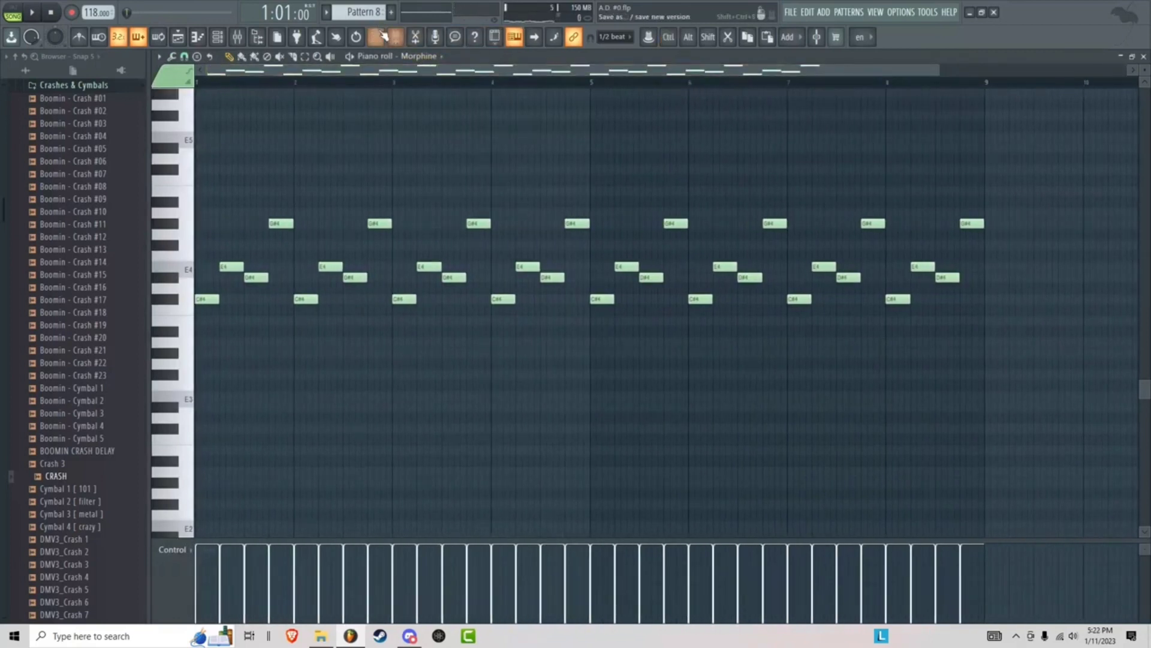
left_click(391, 12)
key("ctrl+v")
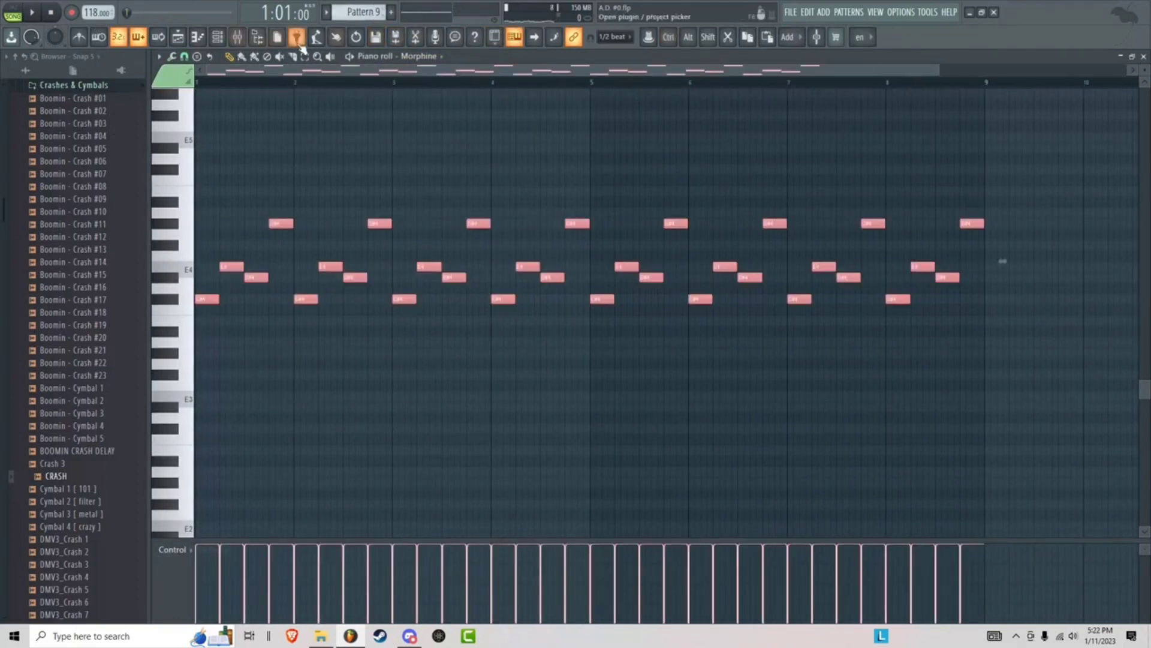
left_click(335, 116)
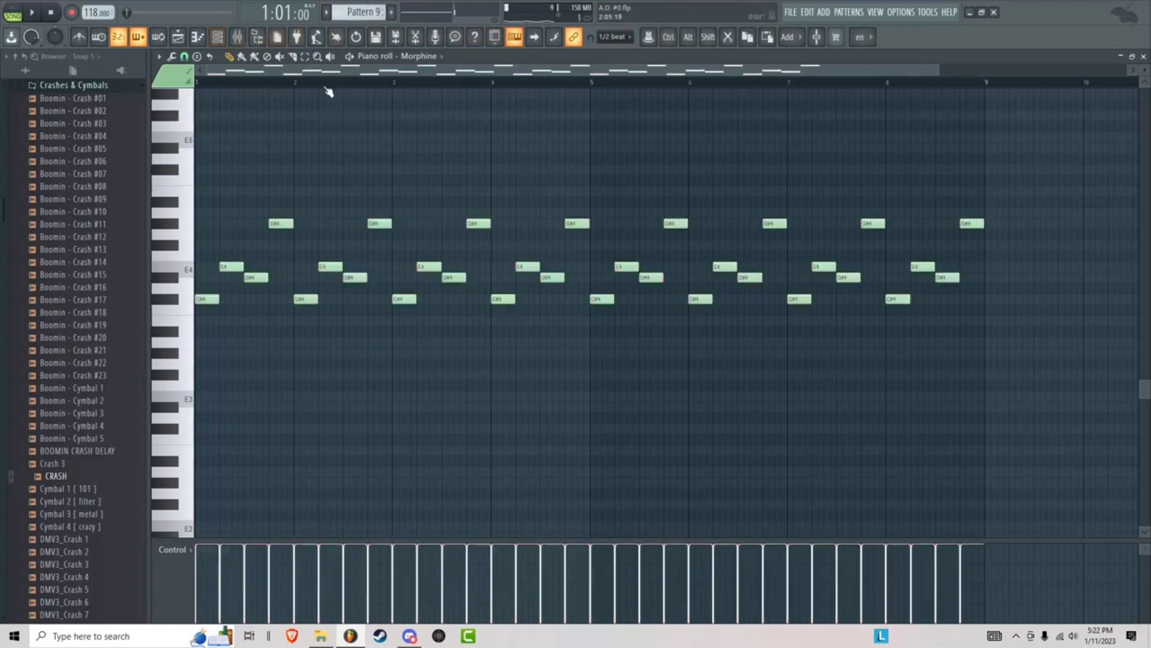
- Raise all Morphine notes in Pattern 9 by one octave and play the pattern on its own
key("ctrl+Up")
key("space")
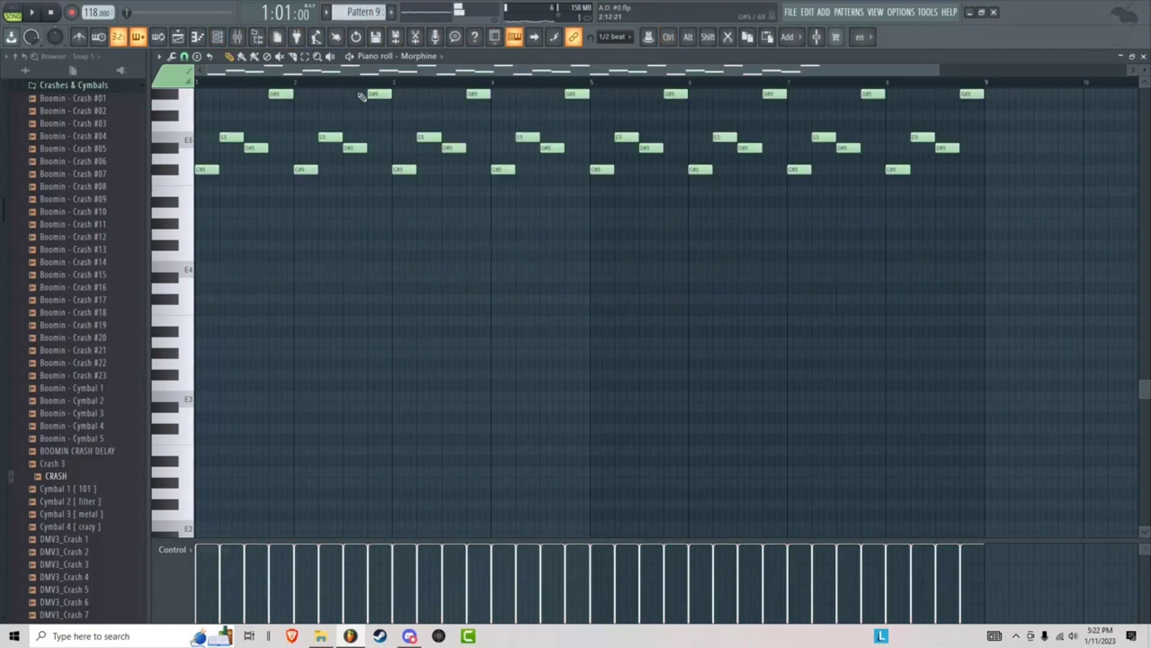
left_click(23, 10)
key("space")
scroll(403, 199, "up", 2)
scroll(404, 199, "down", 1)
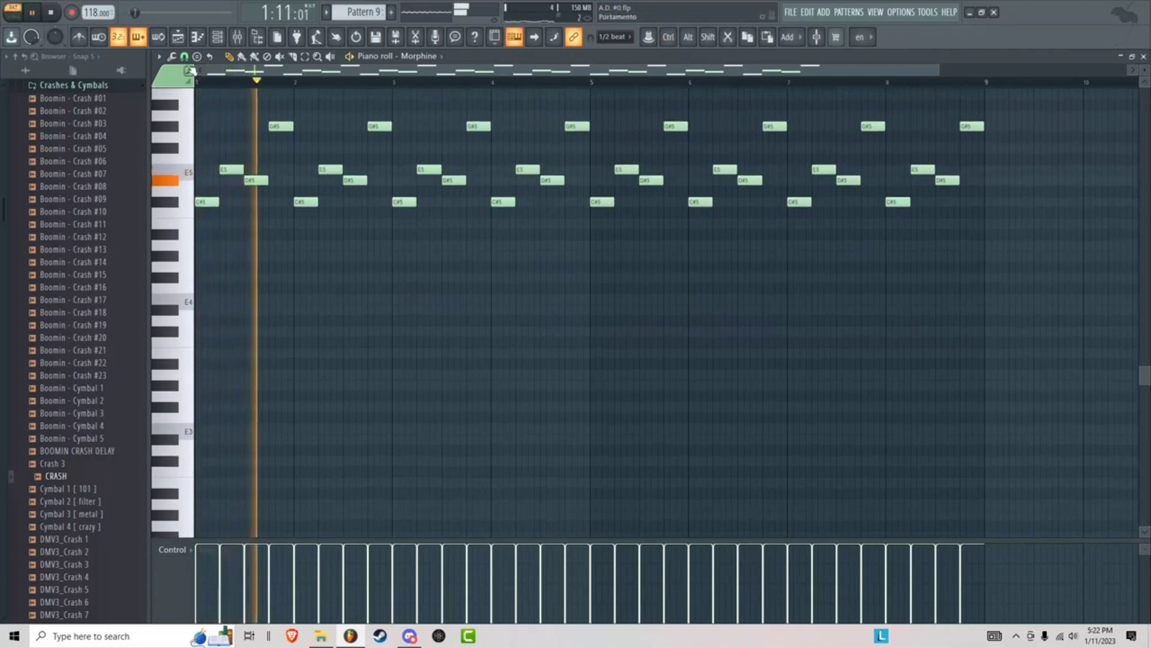
key("space")
- Replace the Pattern 6 clip with Pattern 9 on Track 8 at bar 5, and repeat Pattern 8 on Track 7 at bar 9
key("F5")
left_click_drag(250, 263, 582, 340)
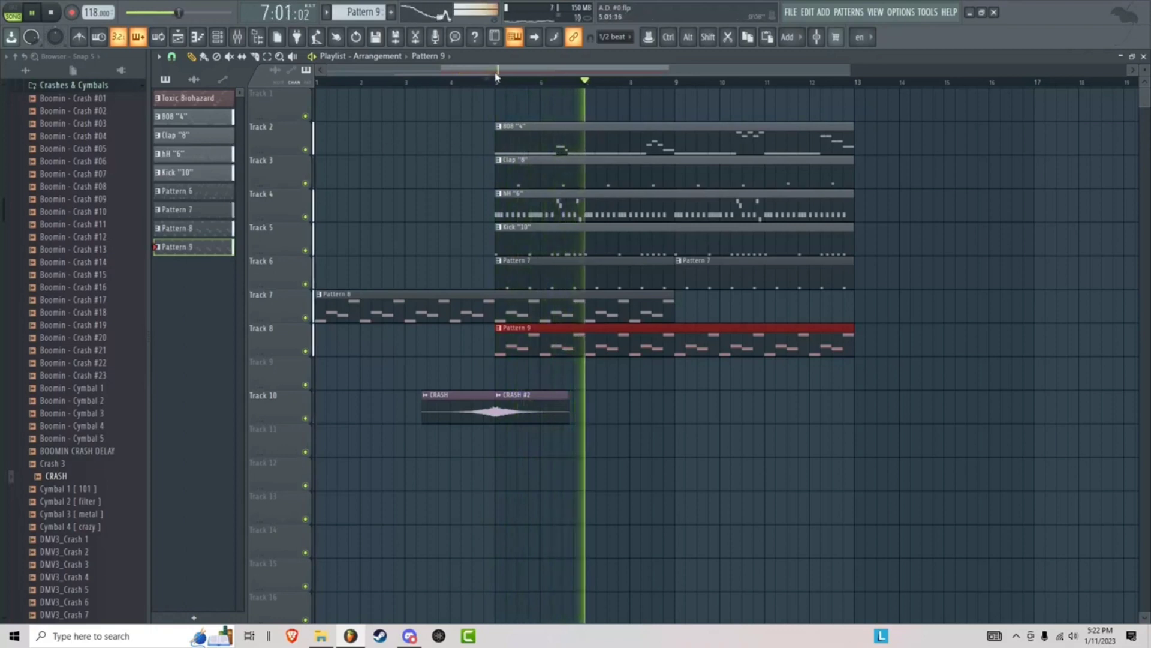
scroll(604, 99, "right", 5)
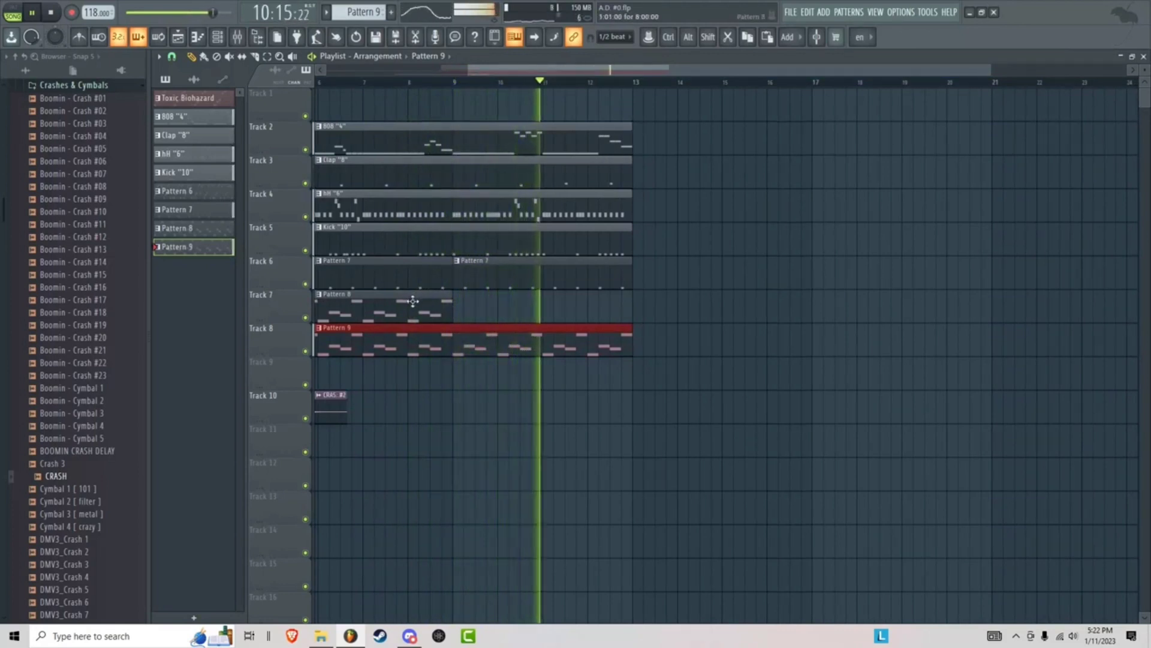
left_click(413, 301)
left_click(463, 300)
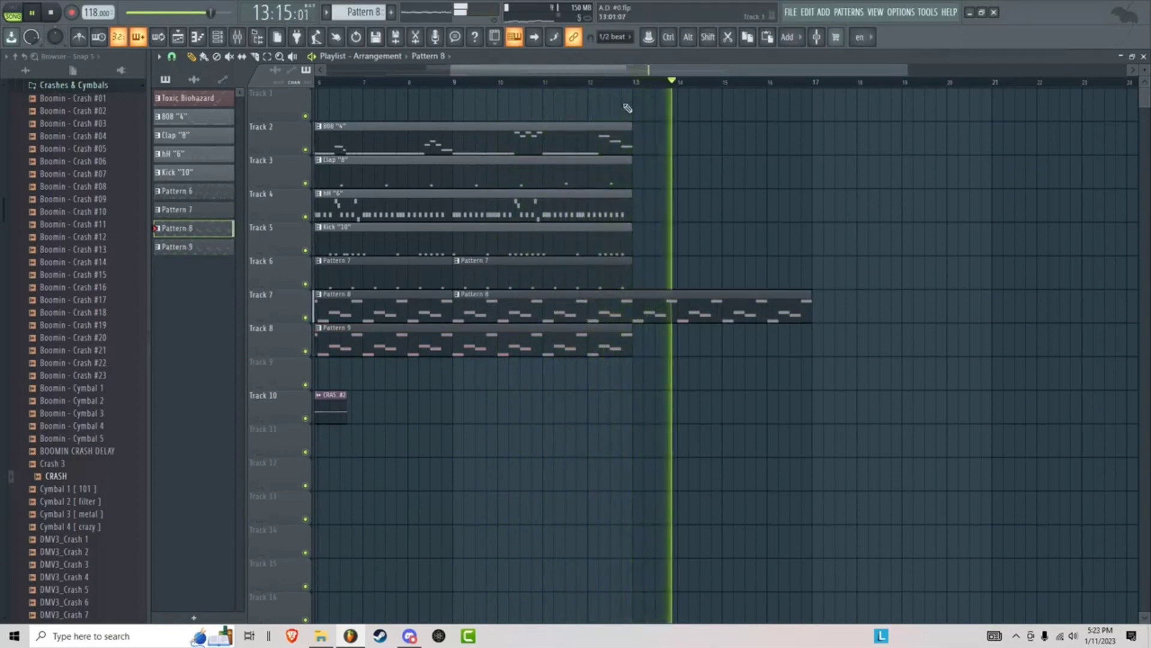
key("space")
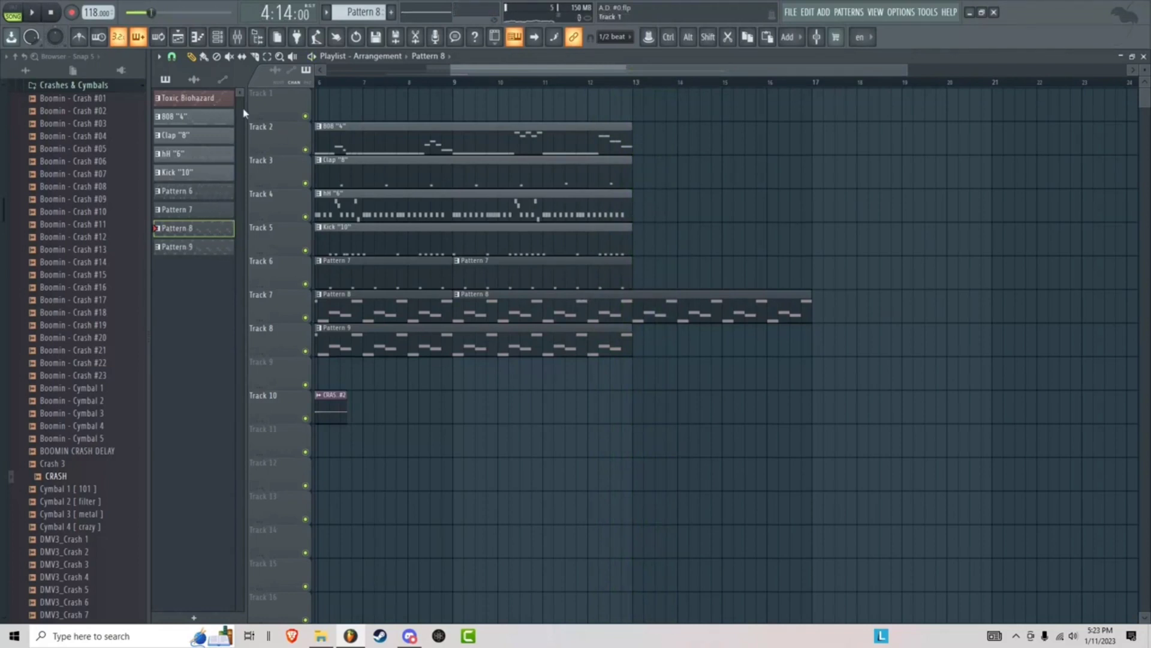
- Place the Toxic Biohazard pattern on Track 1 at bar 13 and play the arrangement into it
left_click_drag(192, 97, 695, 112)
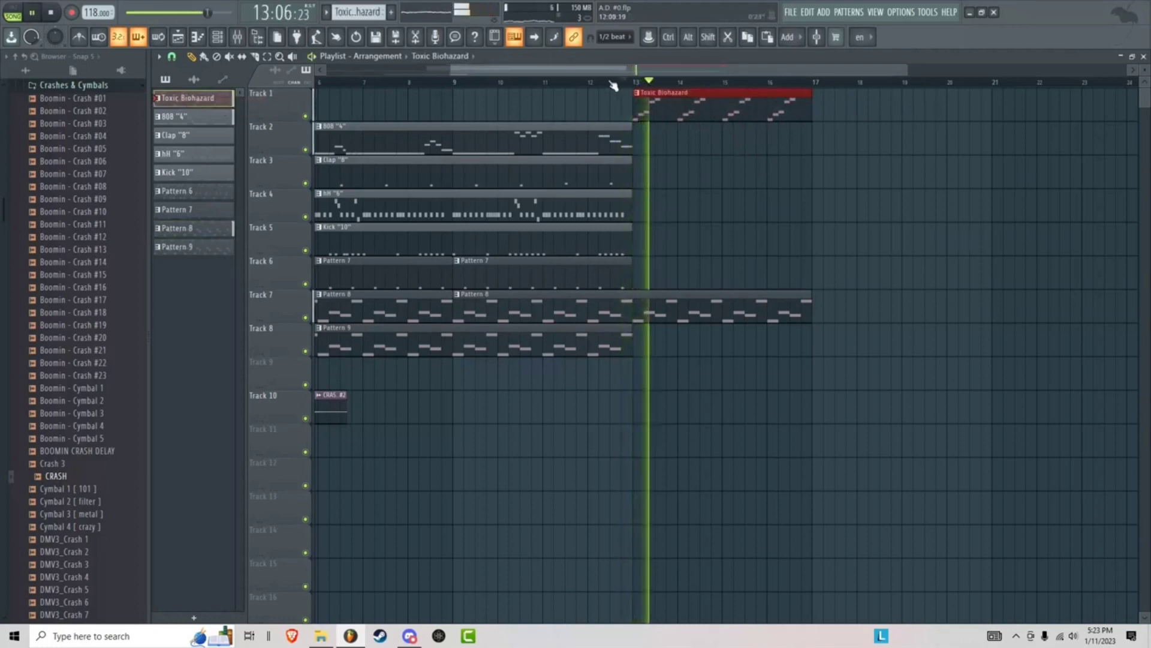
left_click_drag(593, 75, 723, 95)
scroll(672, 96, "left", 4)
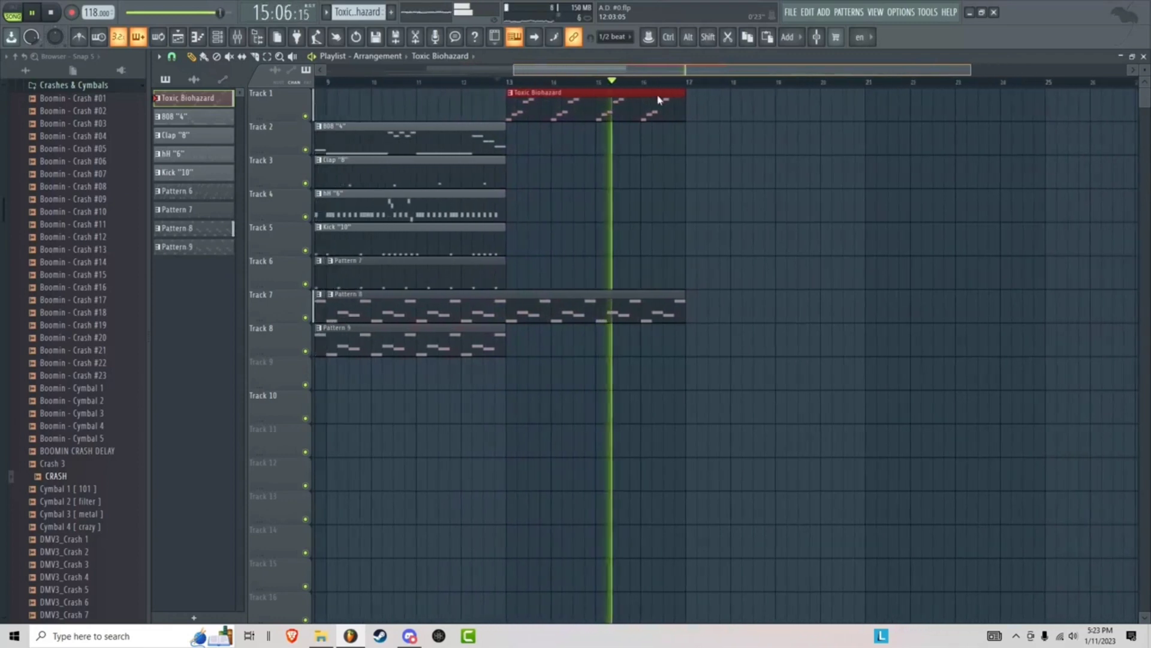
- Replace the Toxic Biohazard instrument with Surge XT using the Circus 2 patch, and play the pattern
double_click(631, 97)
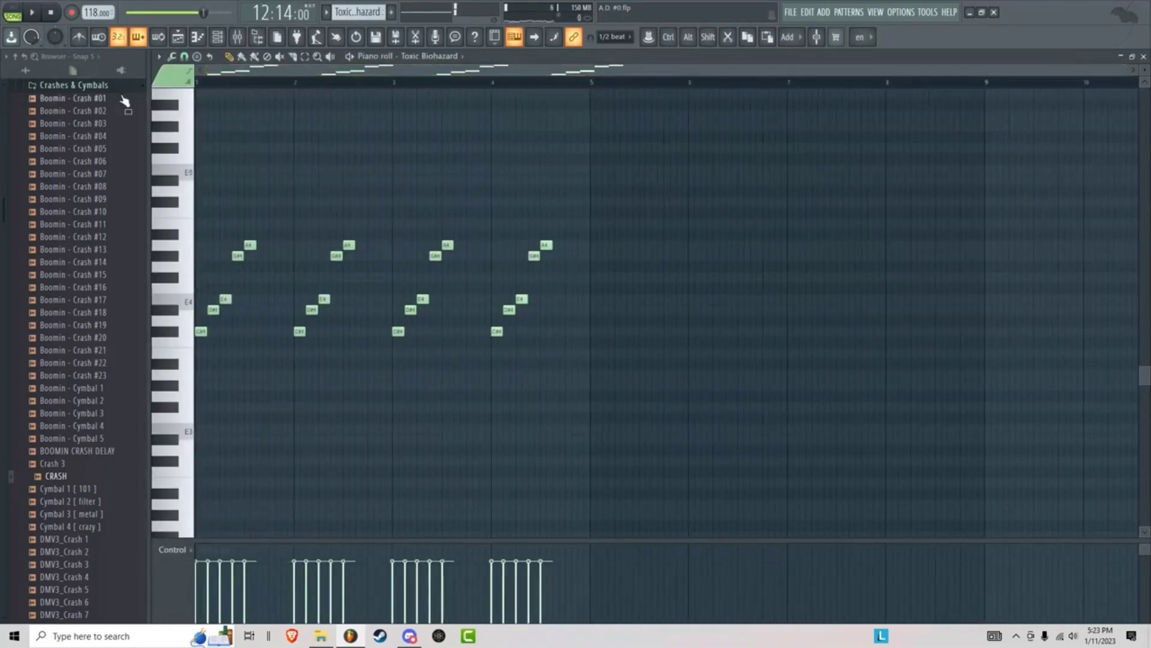
left_click(218, 38)
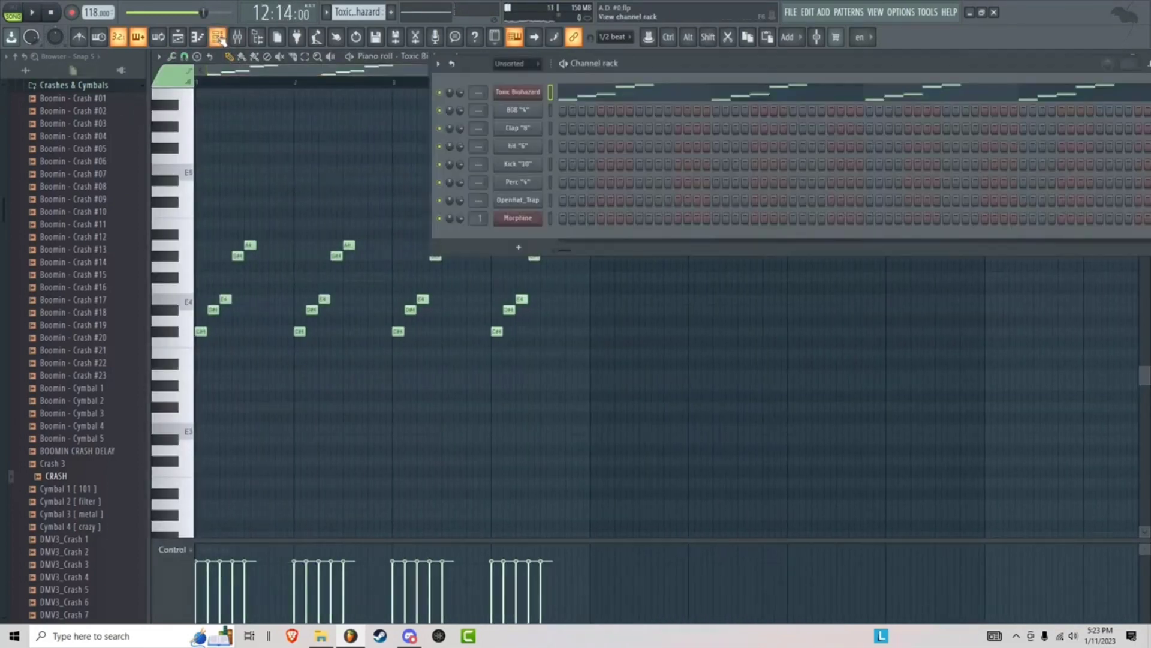
left_click(510, 91)
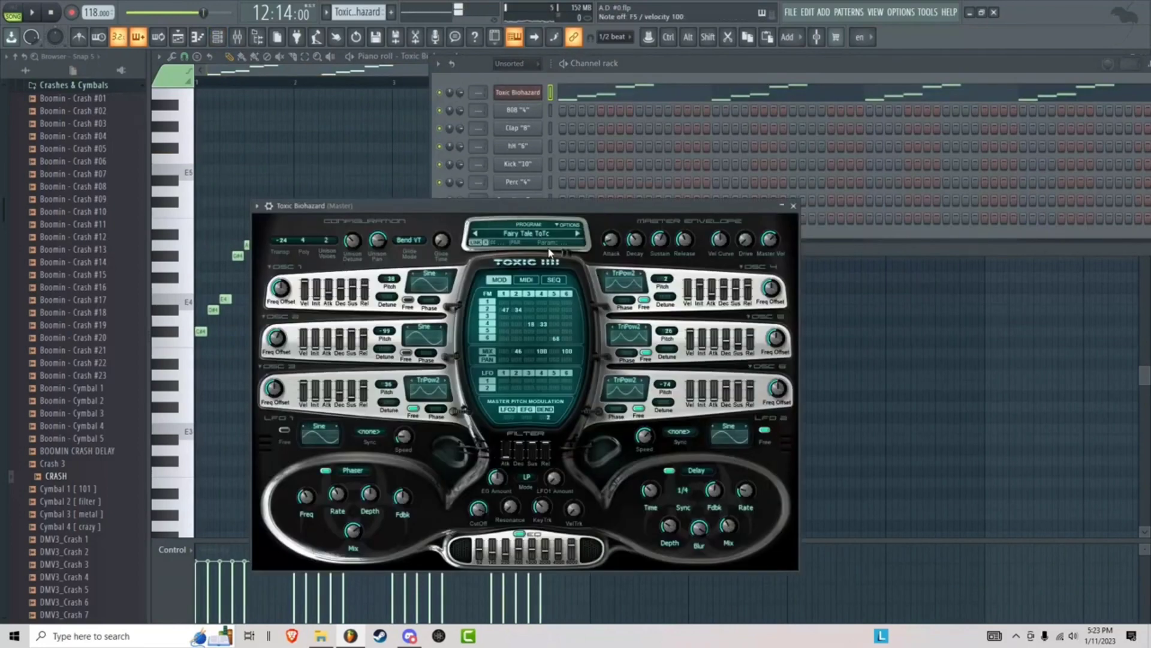
left_click(539, 234)
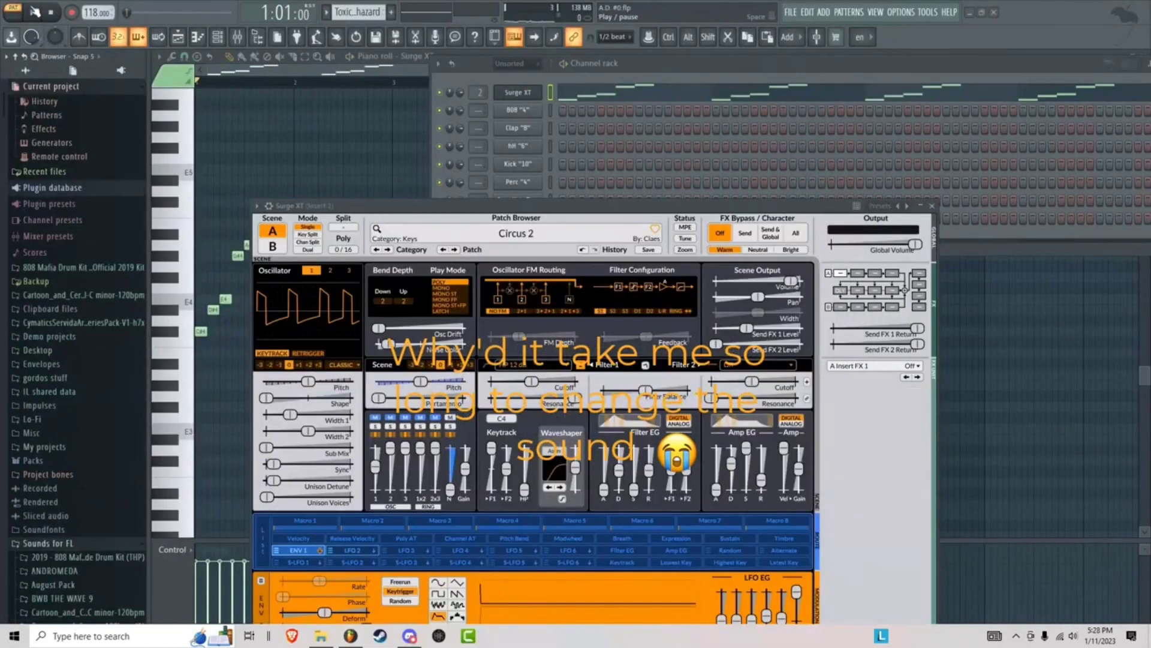
left_click(35, 12)
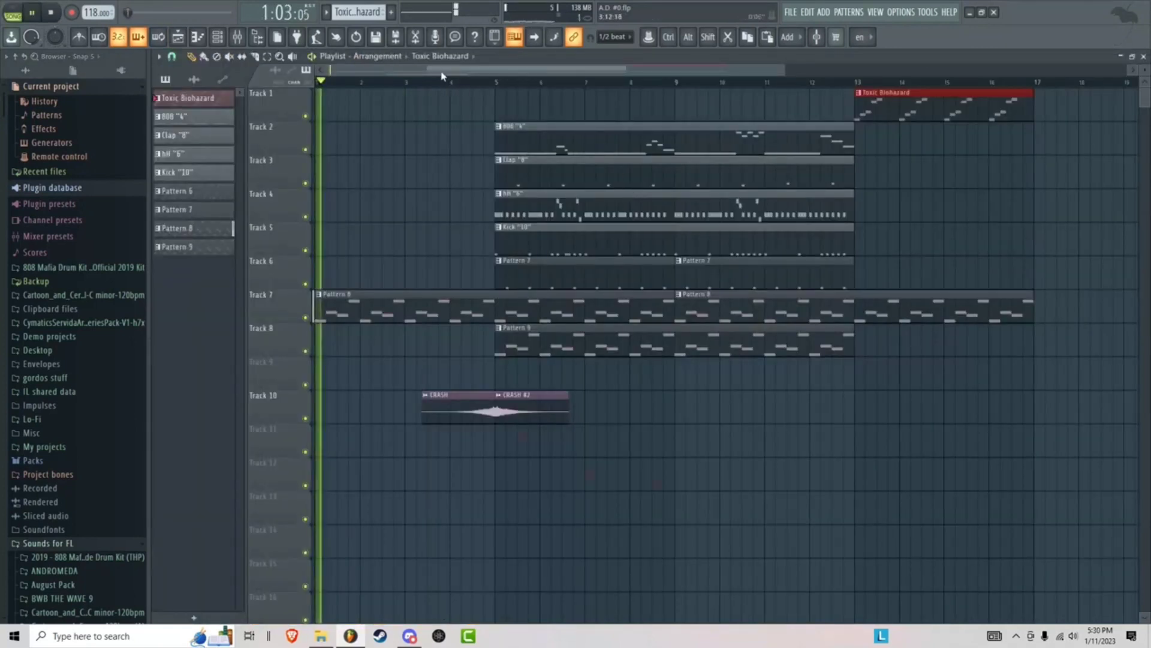
- Play the arrangement and extend the break with another Toxic Biohazard clip on Track 1 and a Pattern 8 clip on Track 7 from bar 17
left_click_drag(442, 72, 496, 91)
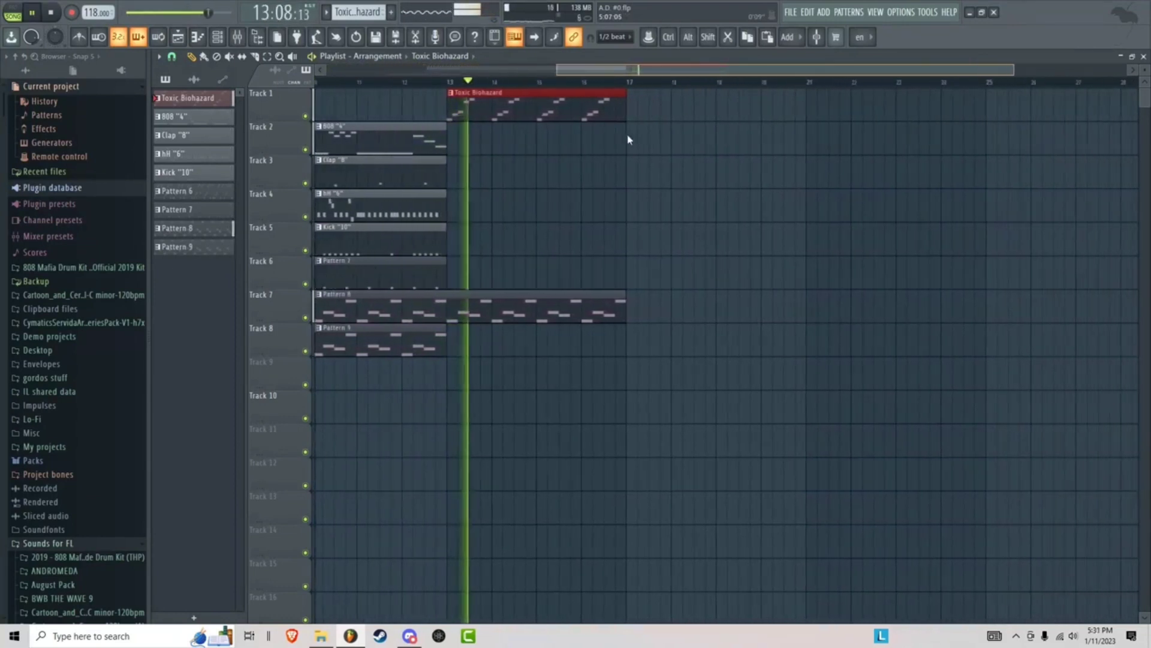
left_click(601, 109)
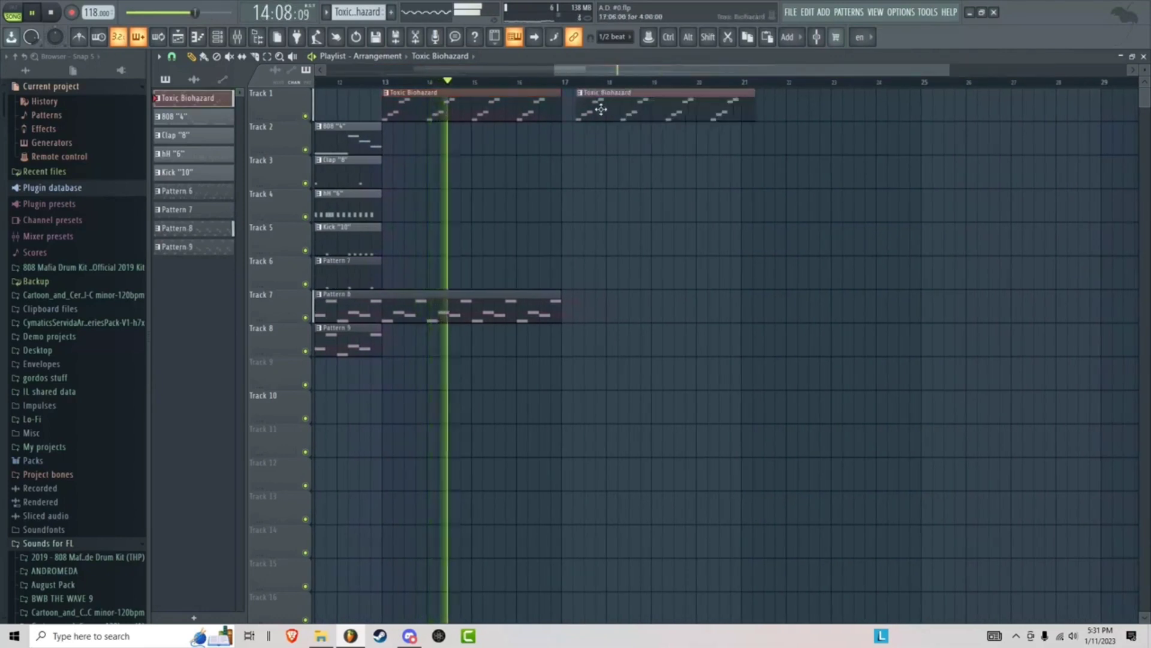
left_click(609, 307)
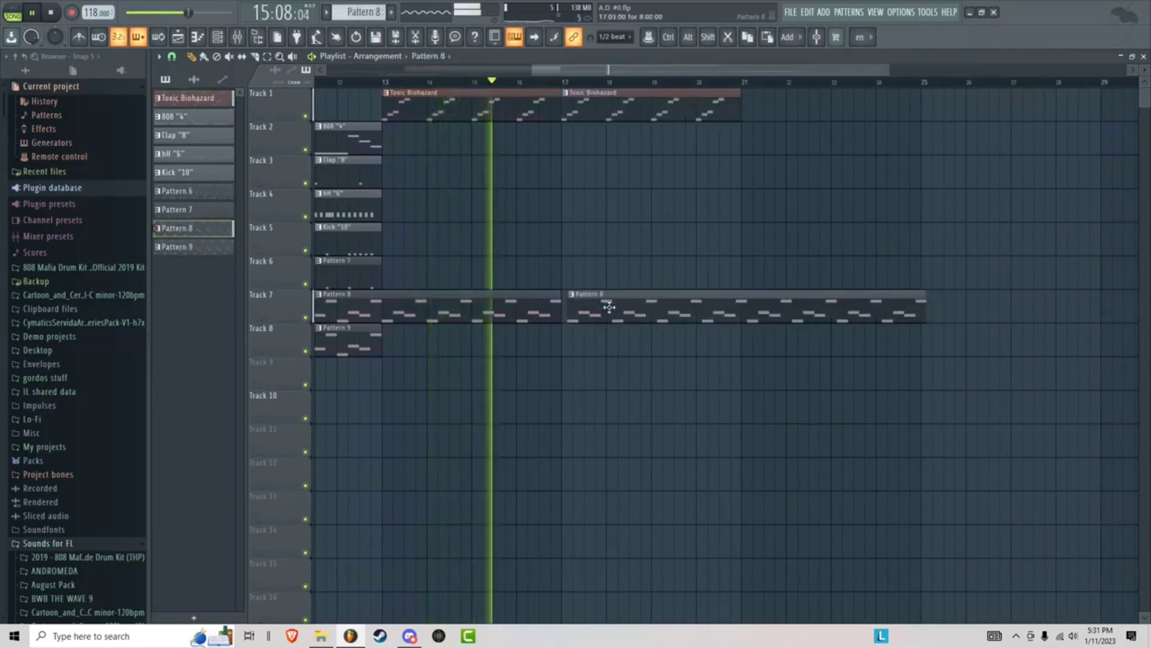
left_click(923, 307)
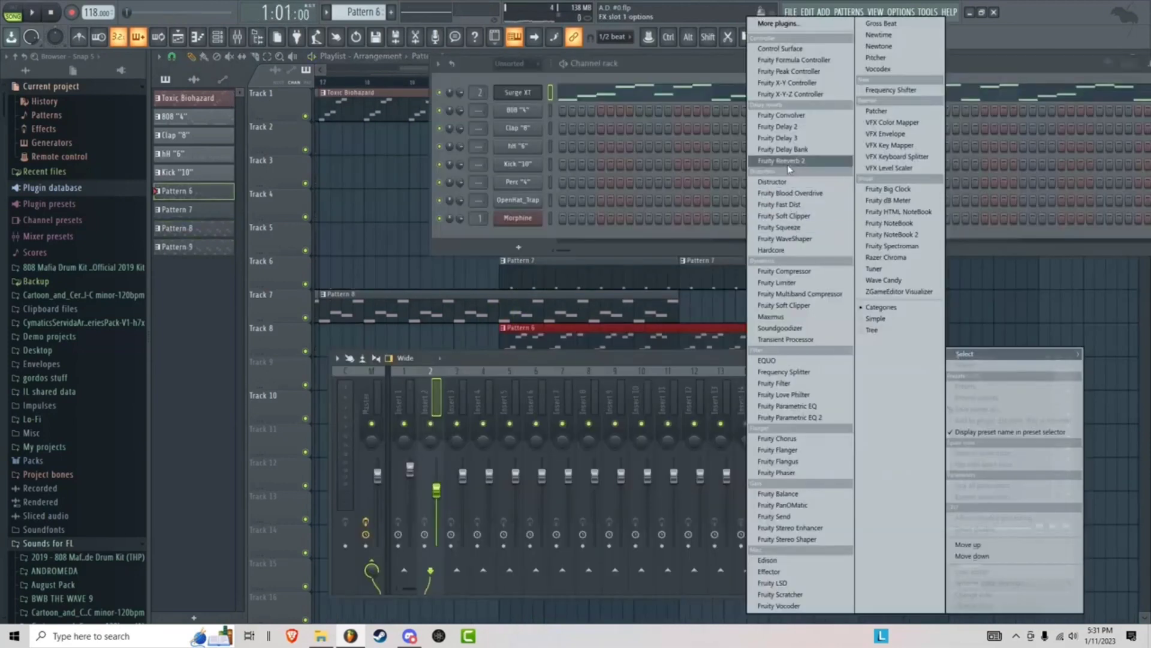
- Load Fruity Reeverb 2 into effect slot 1 of Surge XT's mixer track, Insert 2, and return to the first drop in the arrangement
left_click(786, 161)
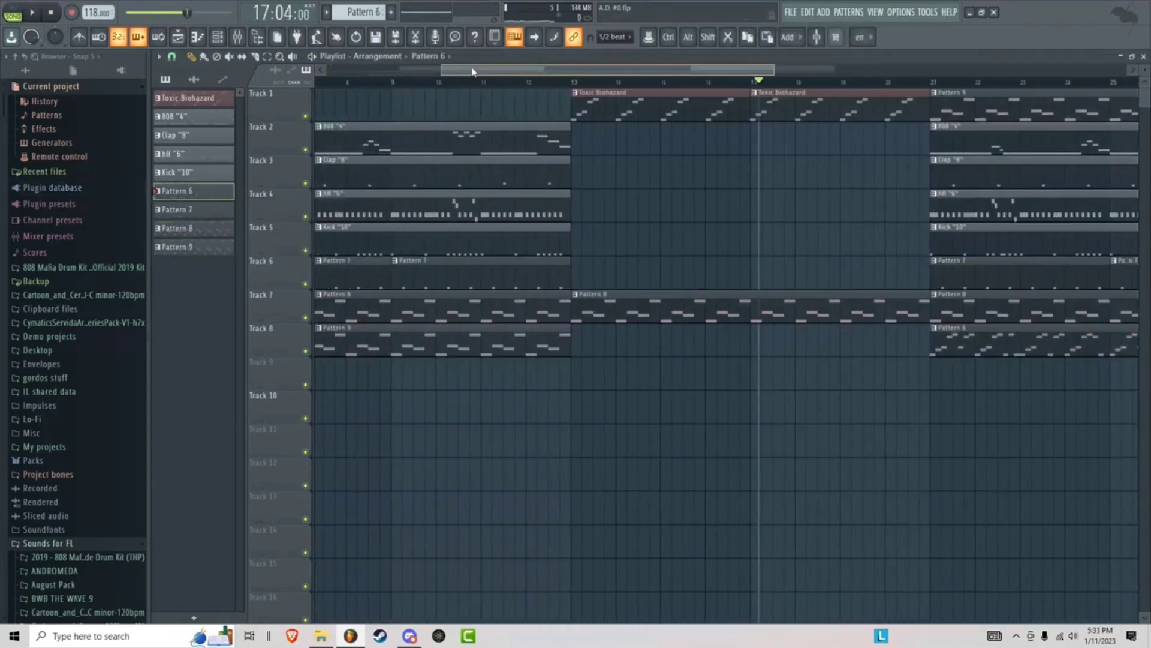
left_click_drag(474, 70, 401, 71)
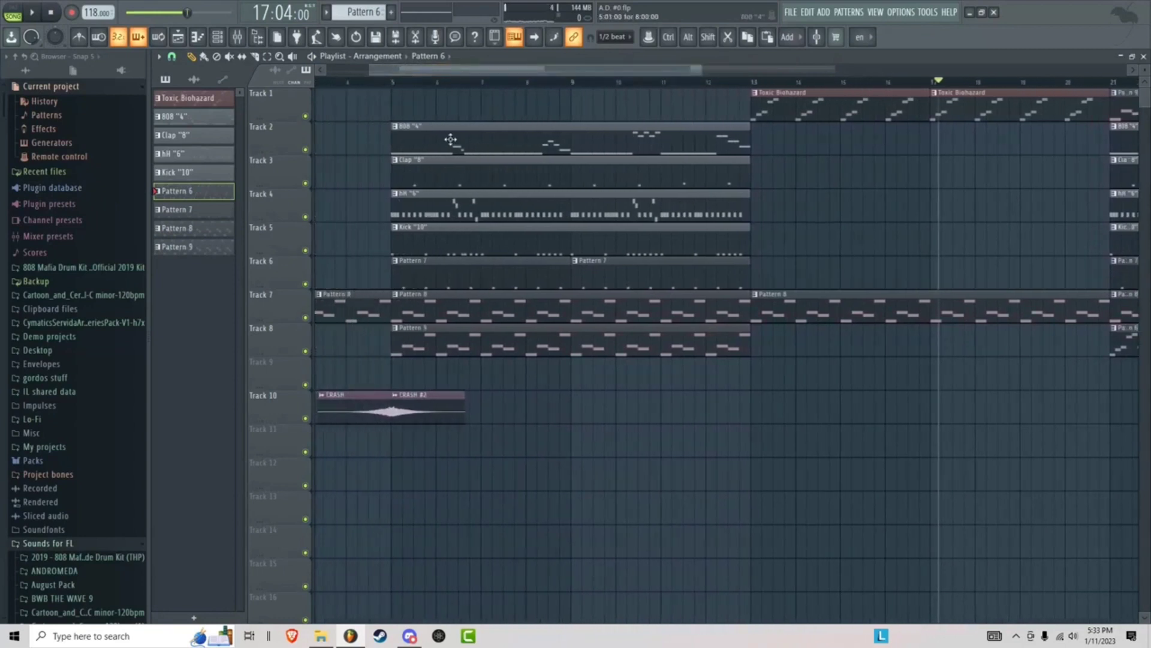
- Open the 808 "4" clip's notes in the piano roll and switch the current pattern to Pattern 9
left_click_drag(460, 77, 495, 123)
double_click(496, 150)
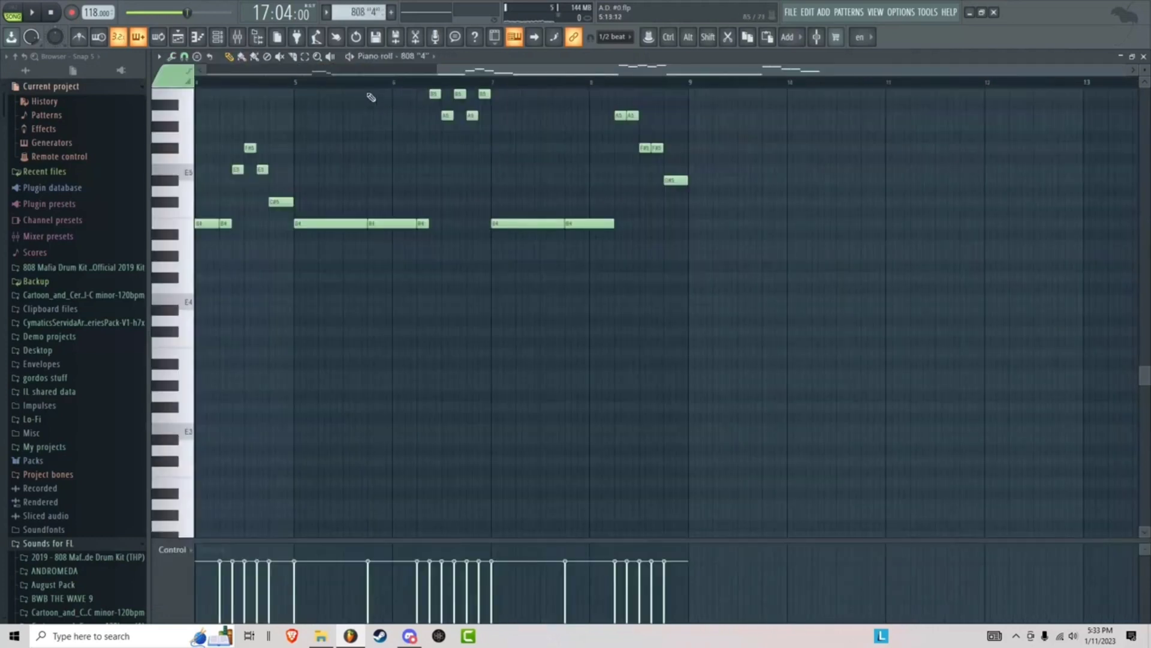
left_click_drag(528, 68, 69, 104)
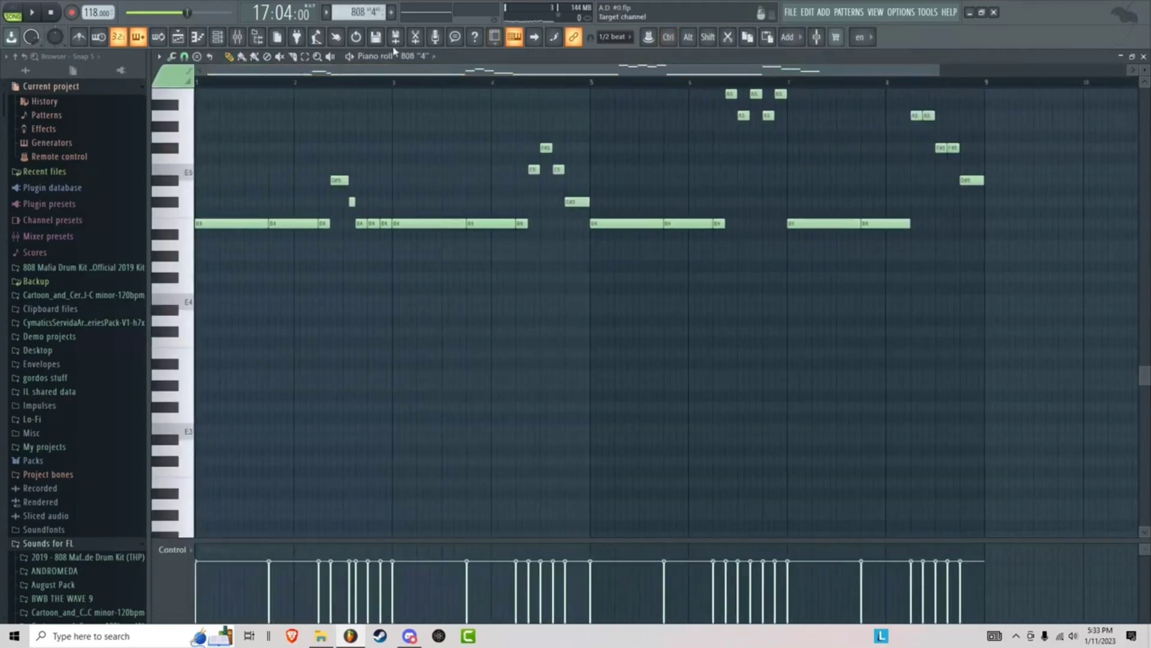
scroll(362, 9, "down", 1)
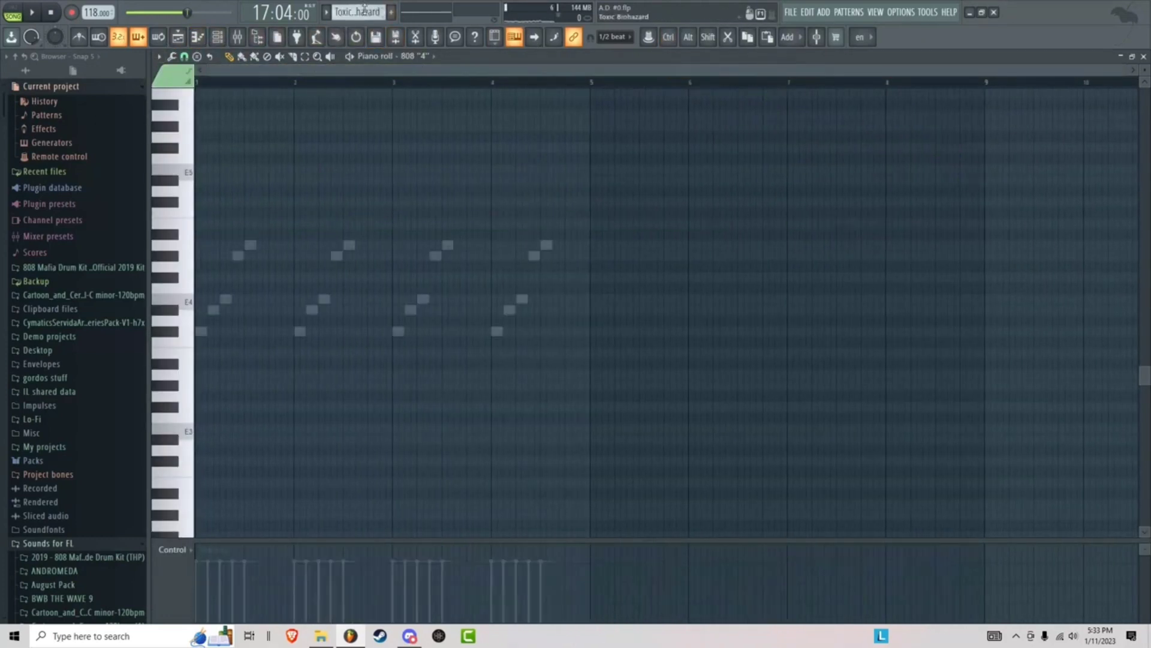
scroll(368, 12, "down", 1)
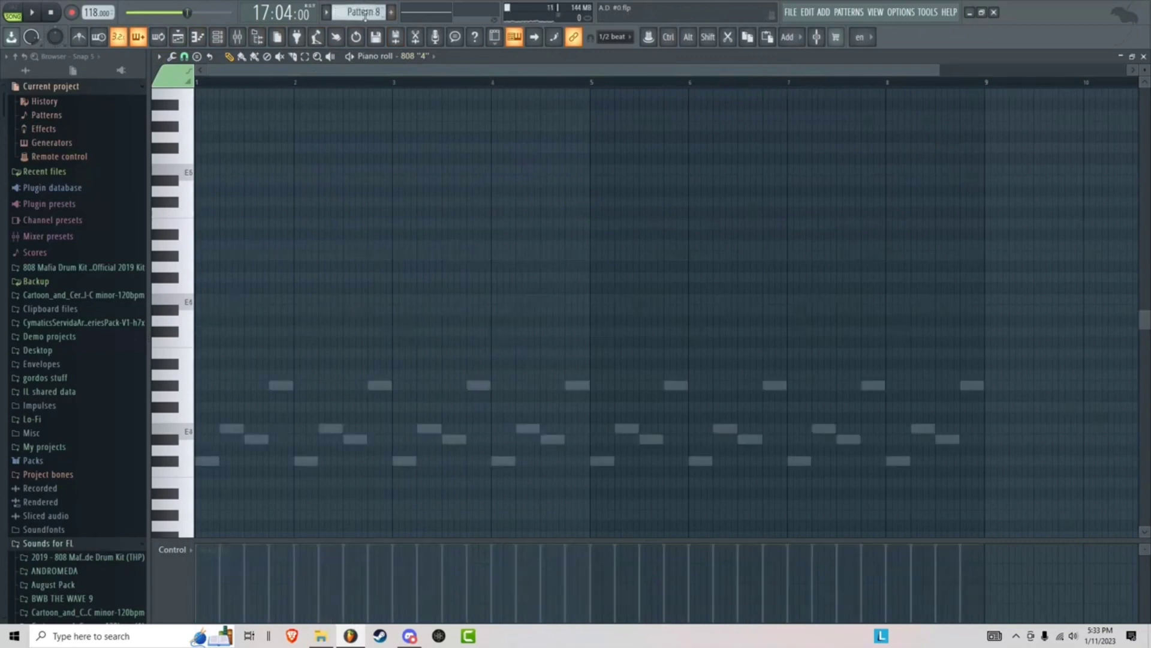
scroll(354, 14, "down", 1)
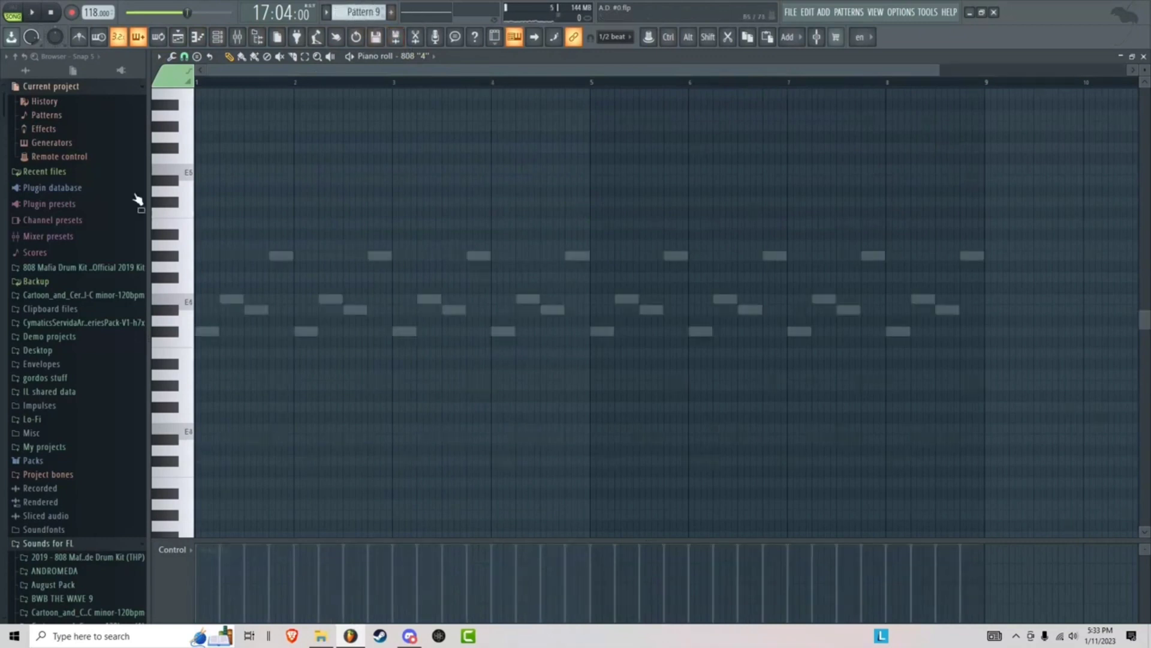
- View the Morphine melody in Pattern 9, write a new 808 "4" bass line against it, and play the pattern
left_click(414, 56)
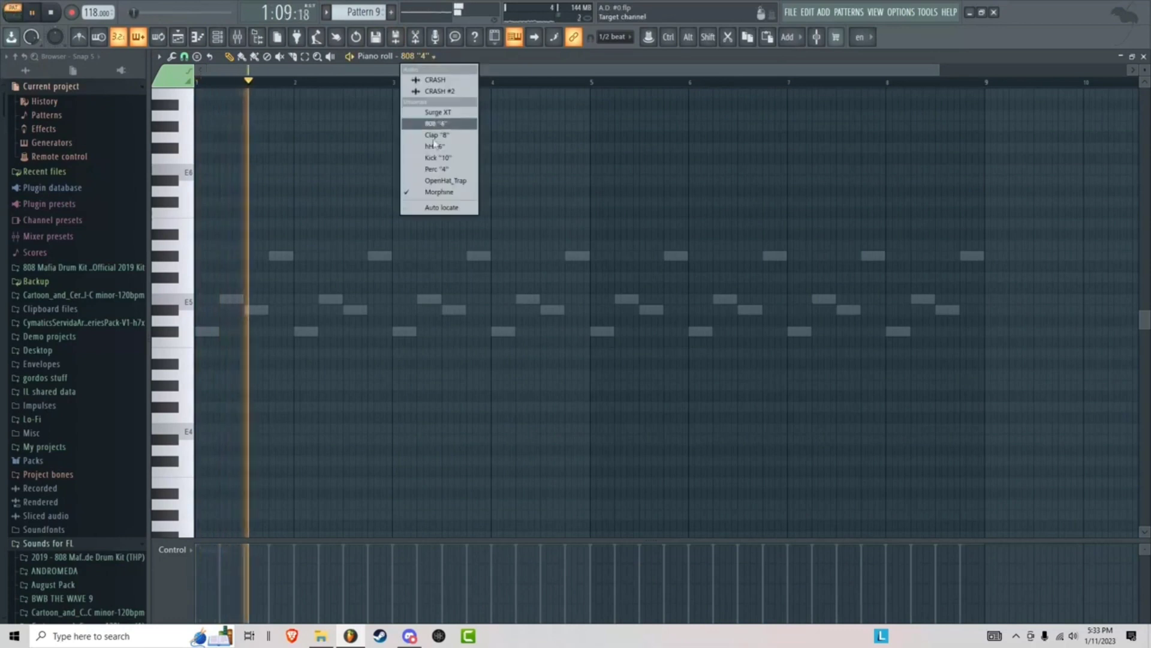
left_click(435, 192)
key("space")
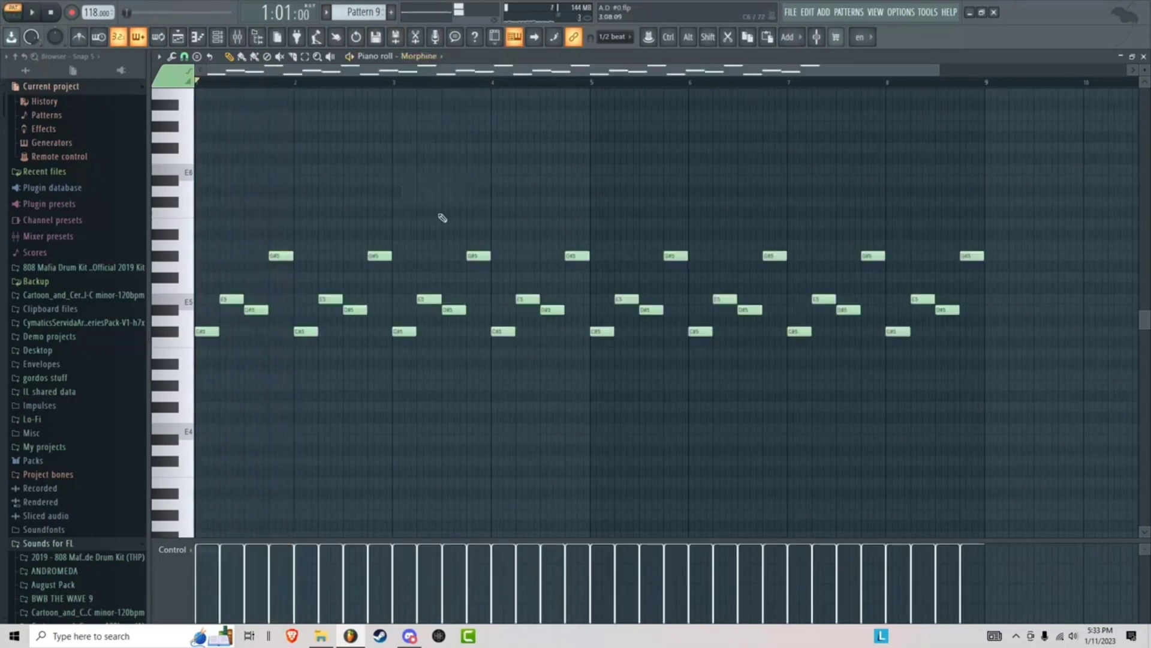
left_click(417, 57)
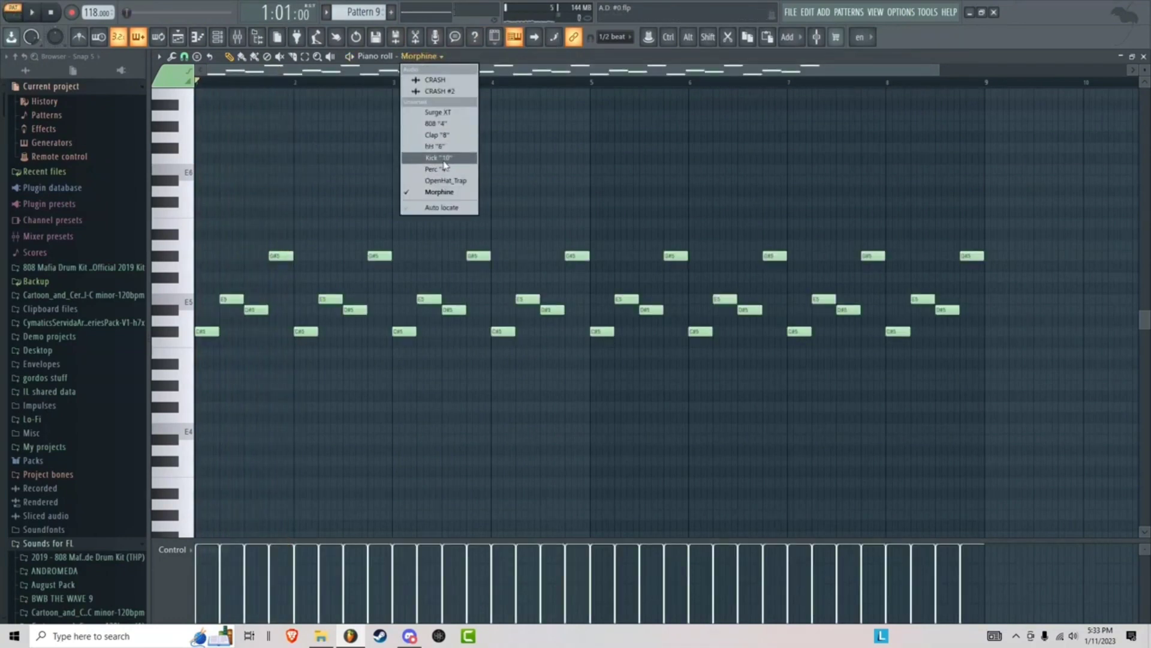
left_click(436, 123)
key("space")
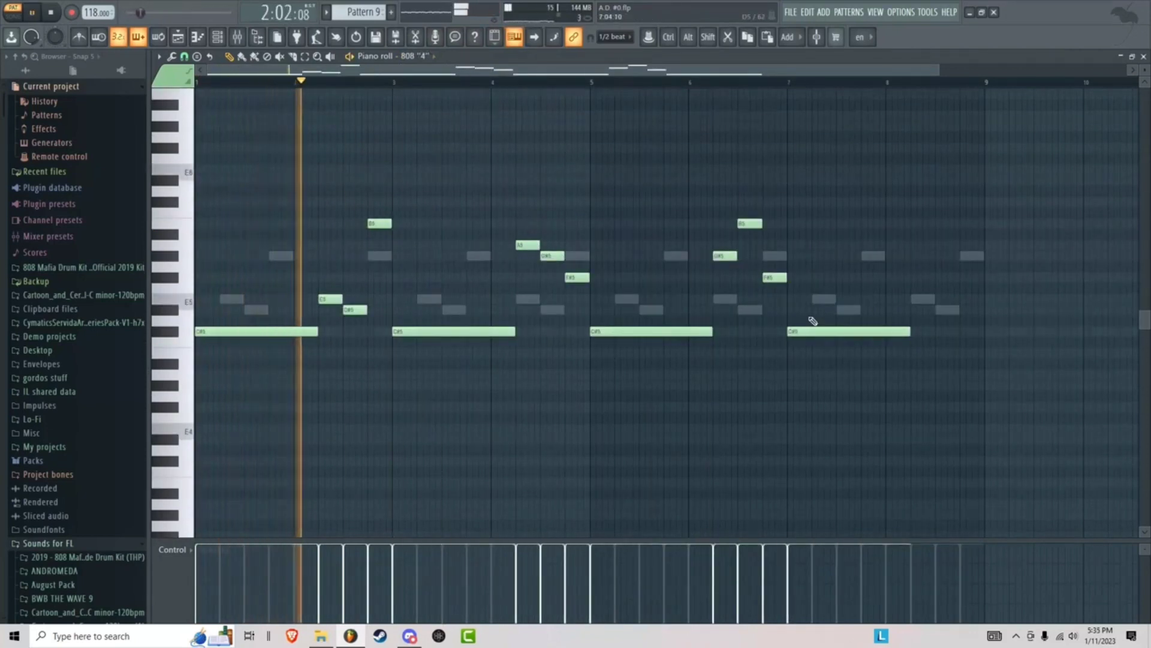
- Copy the three descending 808 notes at the end of bar 4 to the end of bar 8, and stop playback
left_click_drag(520, 209, 587, 288)
left_click(230, 57)
key("ctrl+c")
key("ctrl+v")
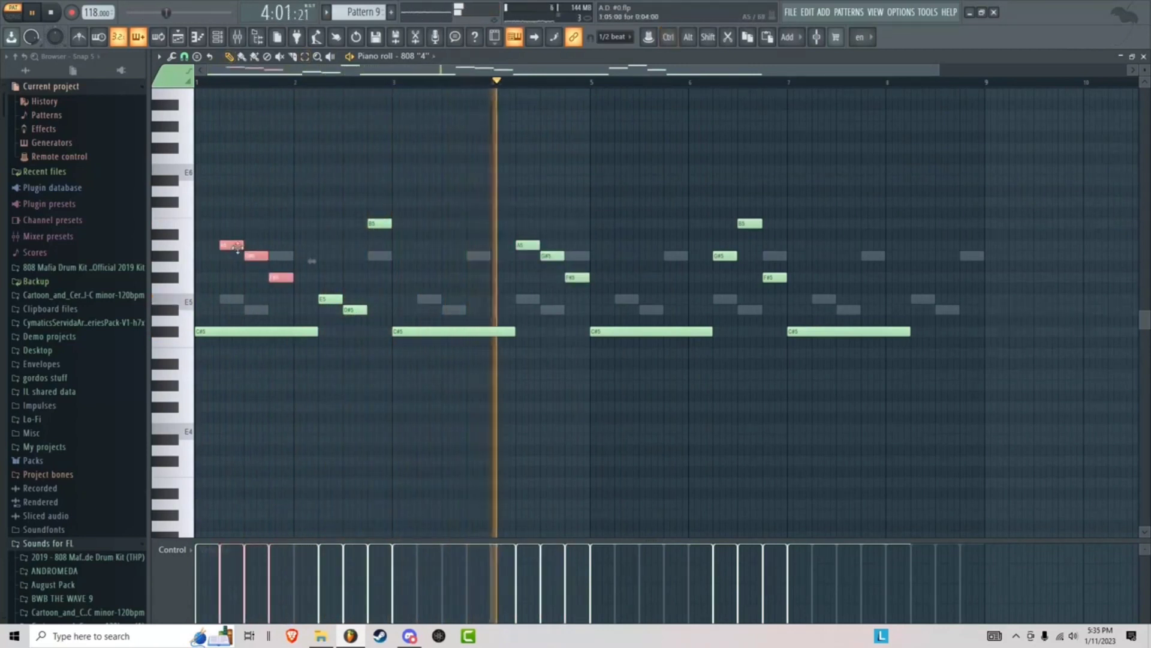
left_click_drag(238, 250, 924, 243)
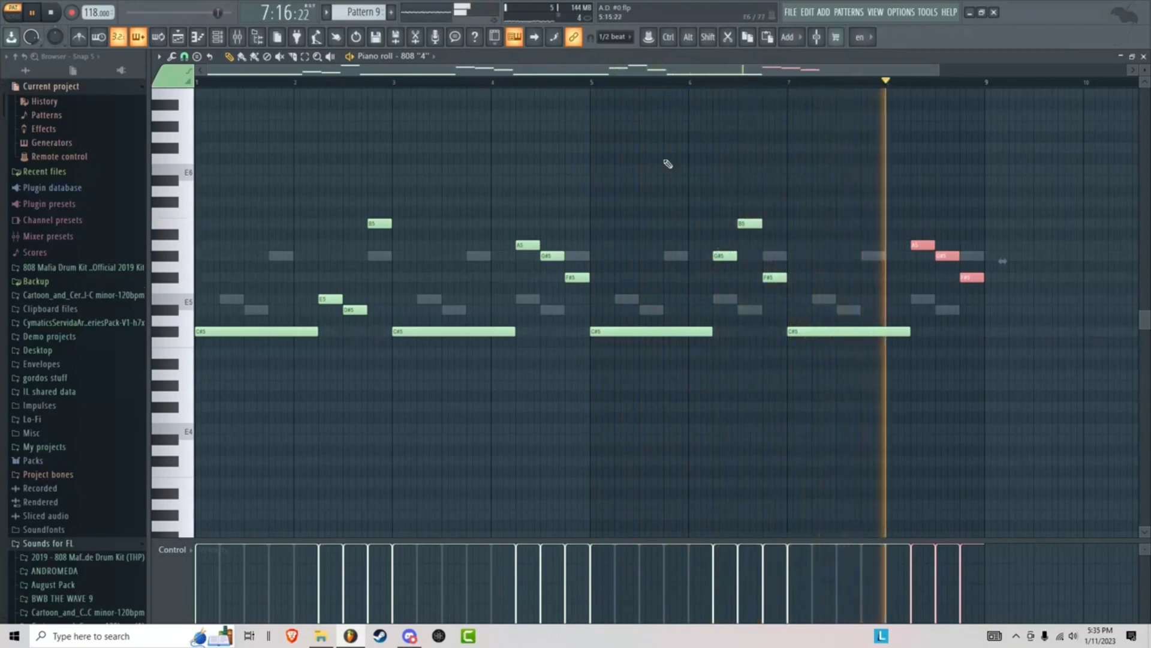
left_click(487, 148)
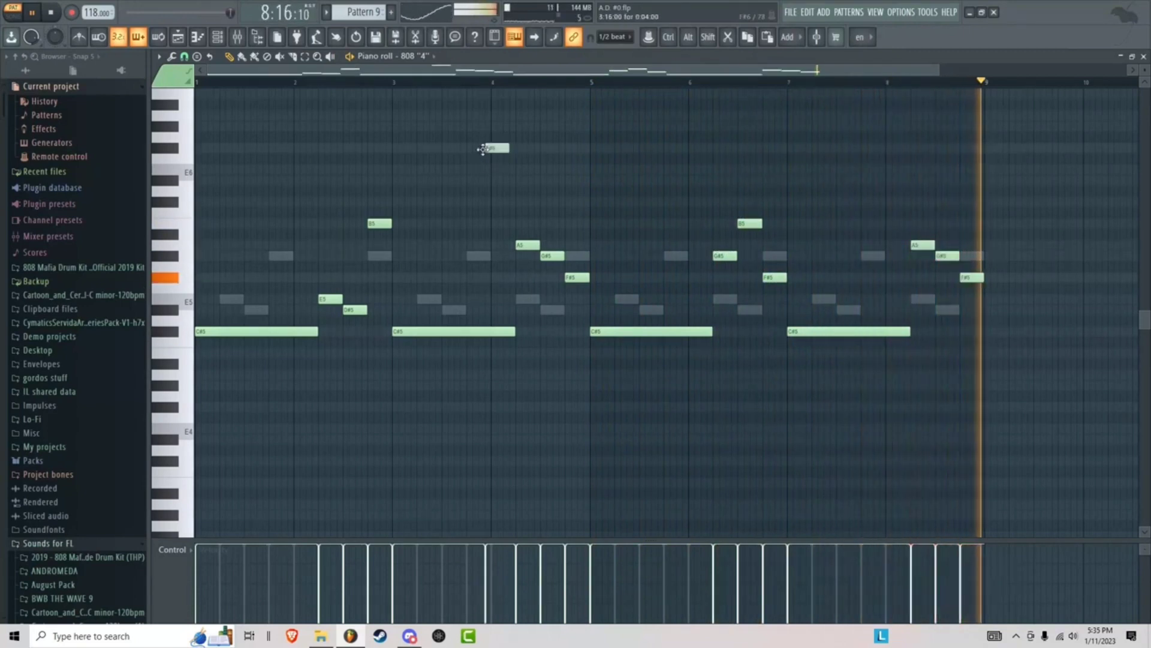
right_click(487, 148)
key("space")
- Put the new 808 line on Track 2 at bar 5 as Pattern 10, replacing the old 808 clip, and play the arrangement
left_click(177, 37)
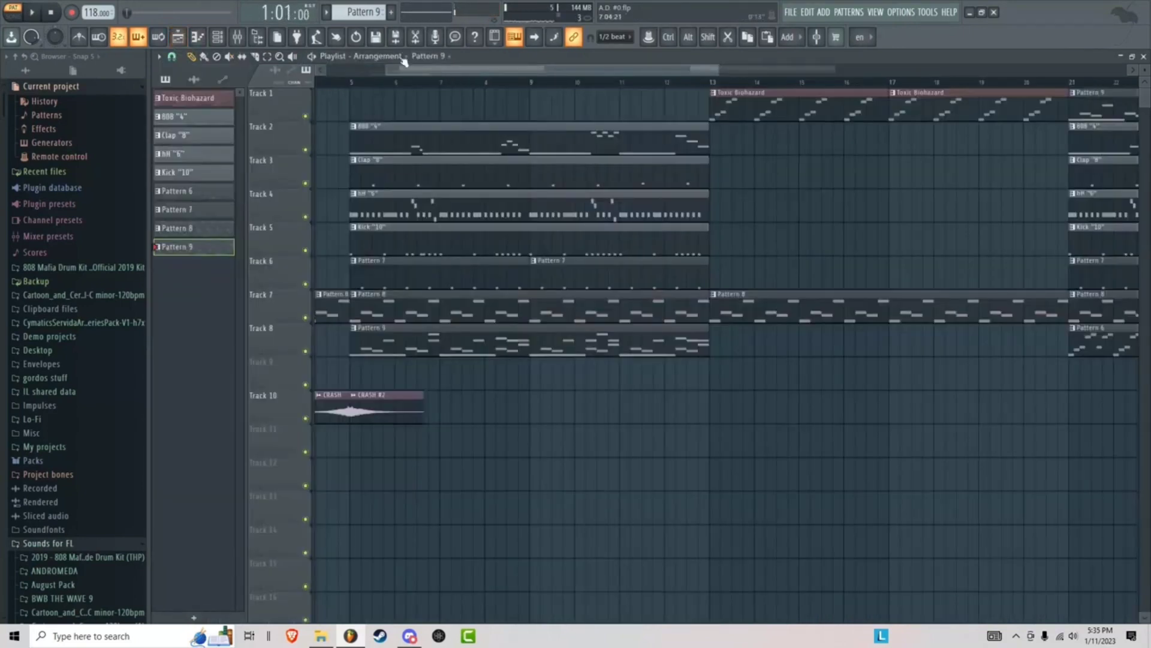
left_click(201, 38)
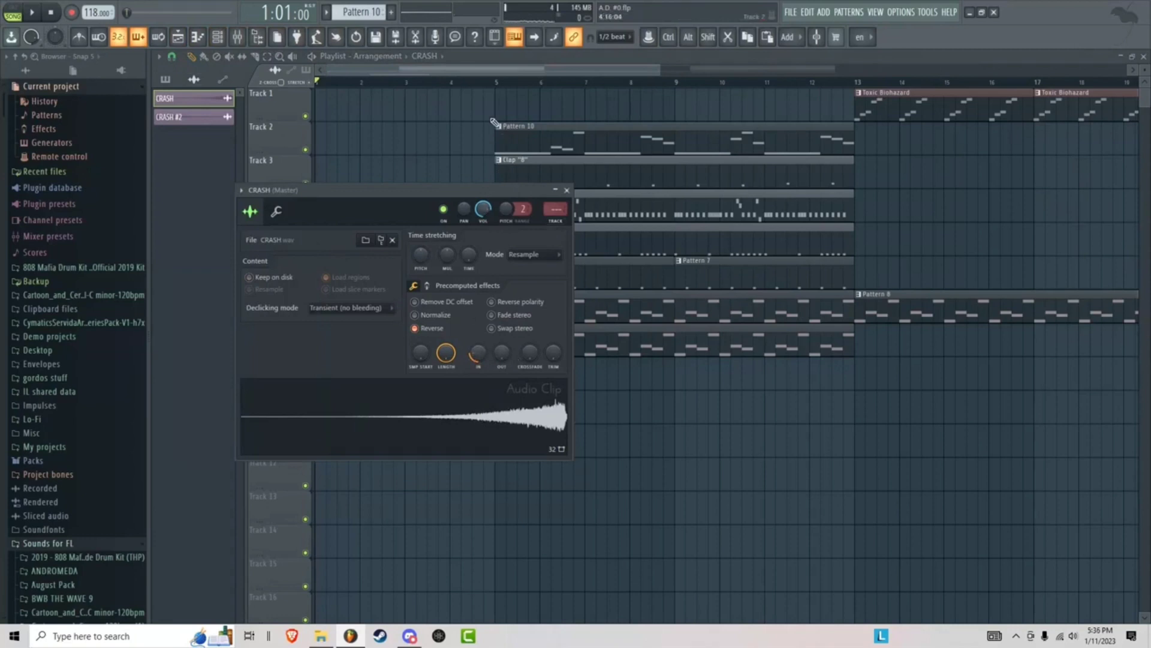
left_click(470, 74)
left_click(421, 83)
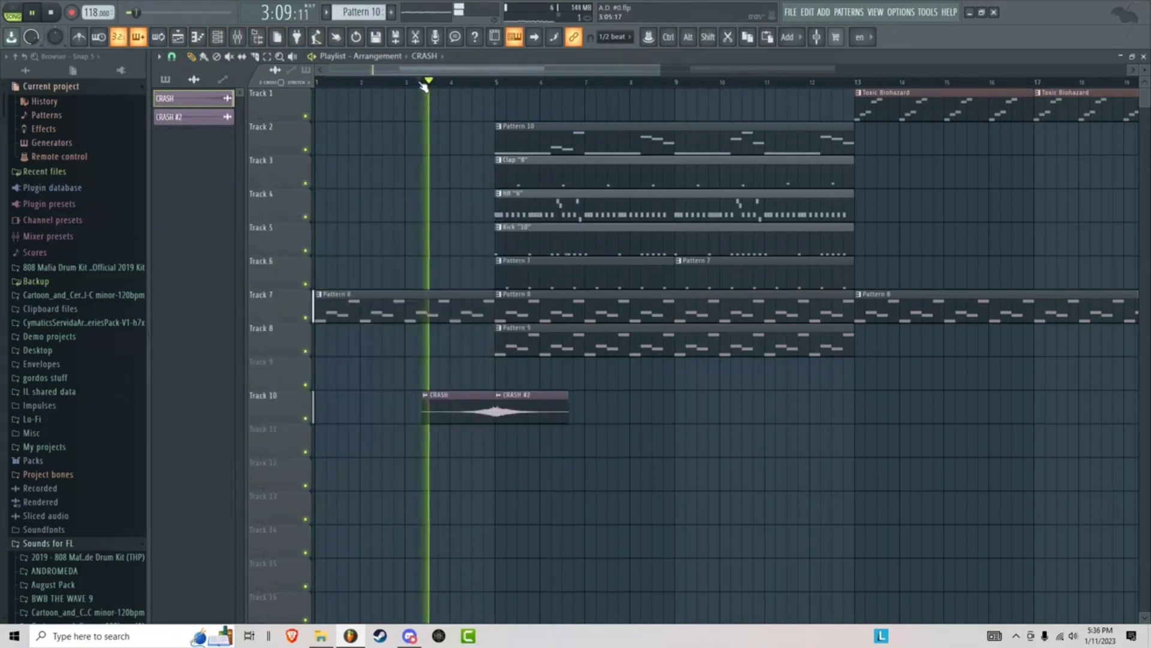
left_click_drag(420, 84, 331, 85)
- Open the Pattern 10 clip's 808 notes in the piano roll from their first bar
double_click(573, 155)
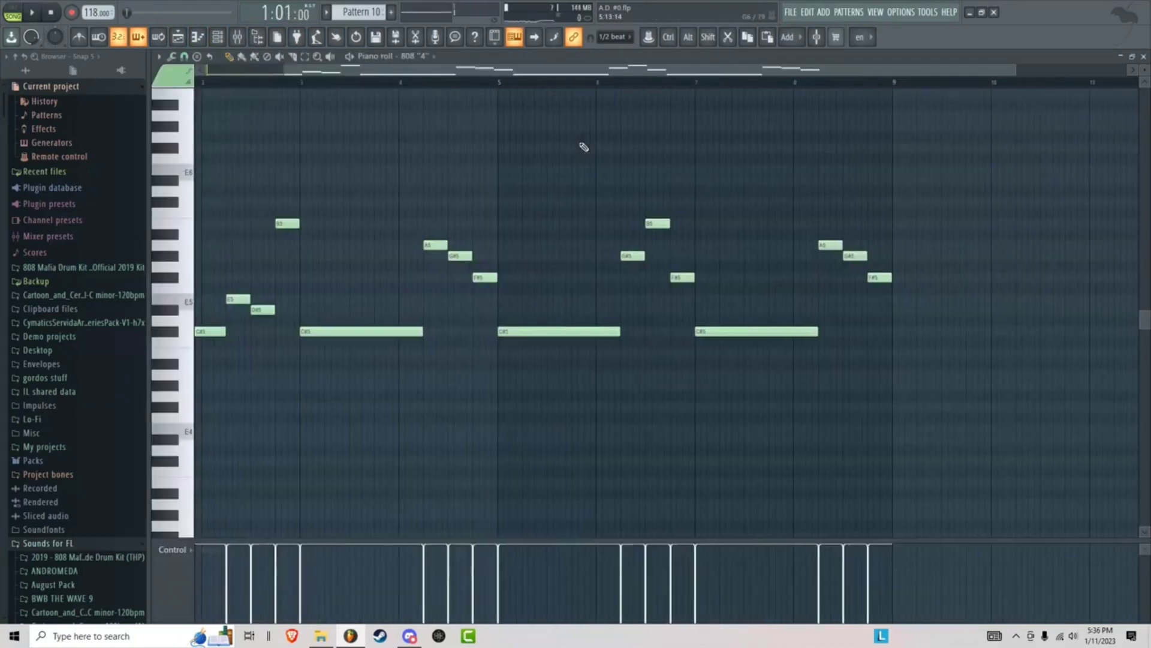
left_click_drag(311, 86, 125, 90)
left_click_drag(364, 68, 240, 64)
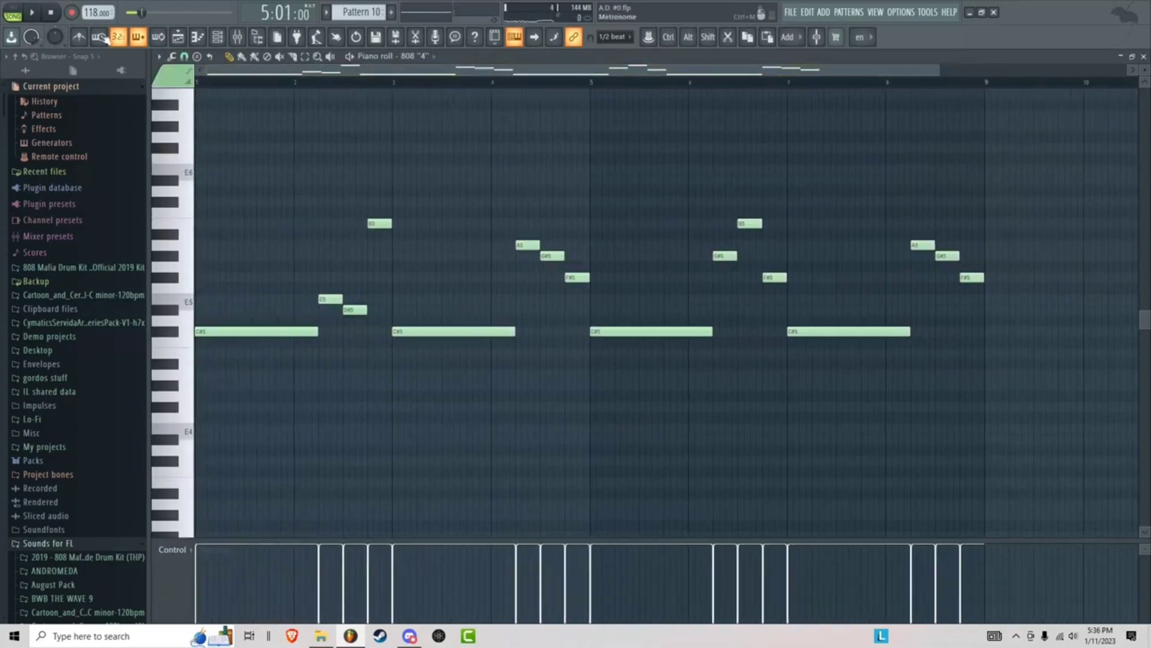
- Add Fruity Parametric EQ 2 with a low cut to slot 2 of Insert 2, and toggle the Fruity Limiter on the Master track
left_click(218, 38)
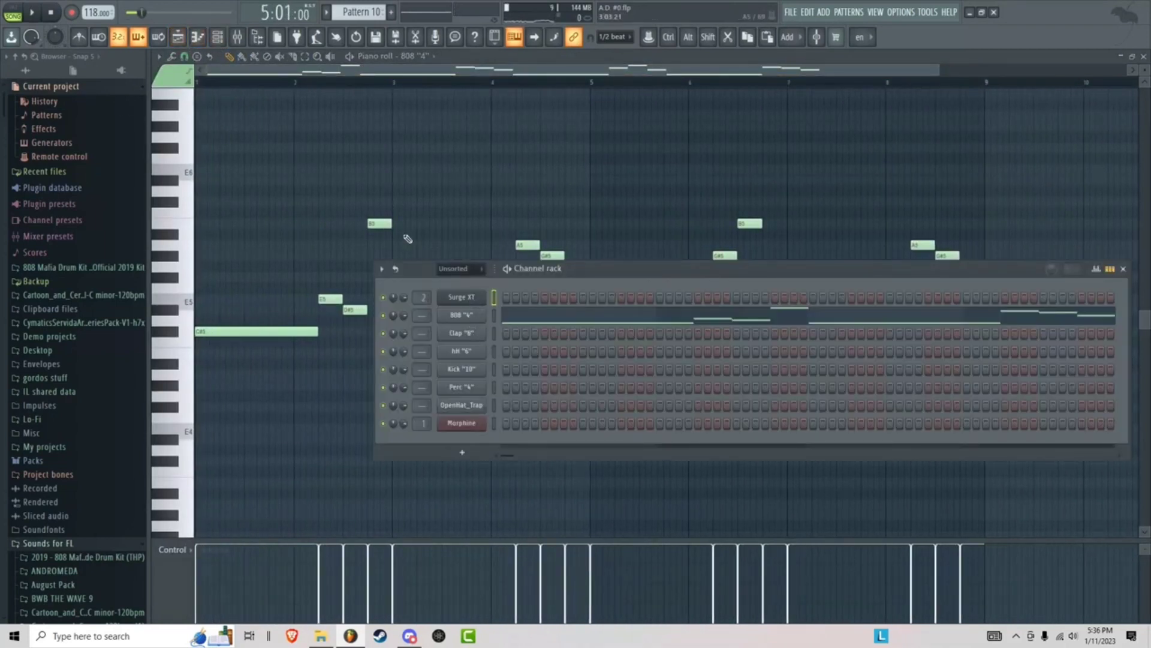
key("F9")
left_click(992, 393)
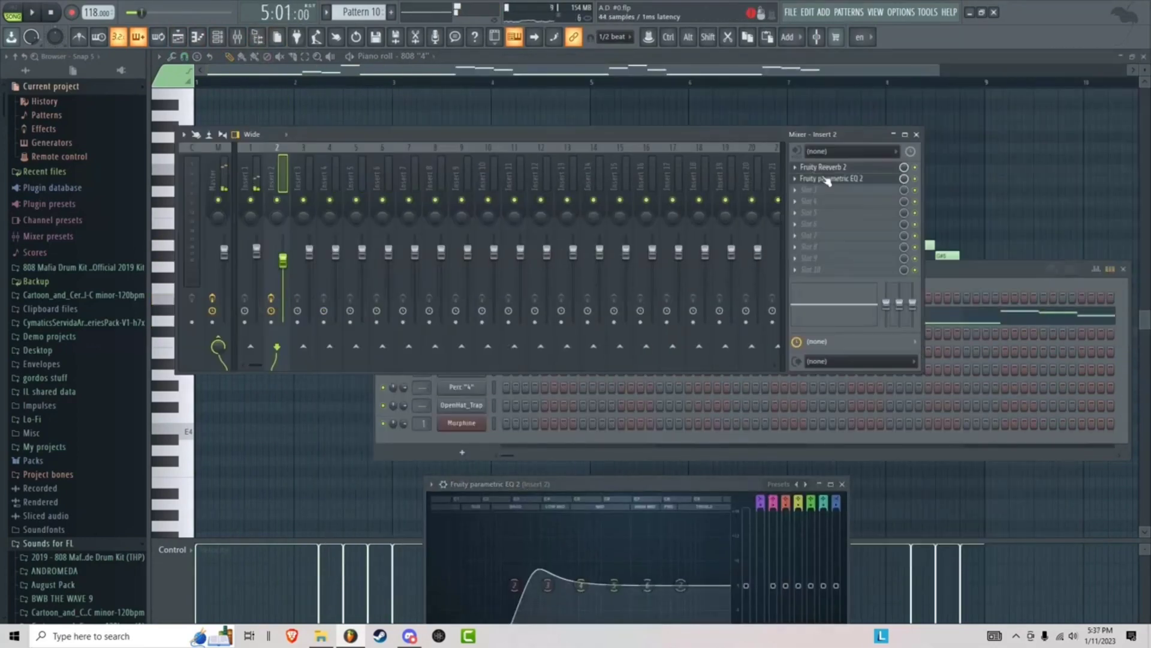
left_click(809, 167)
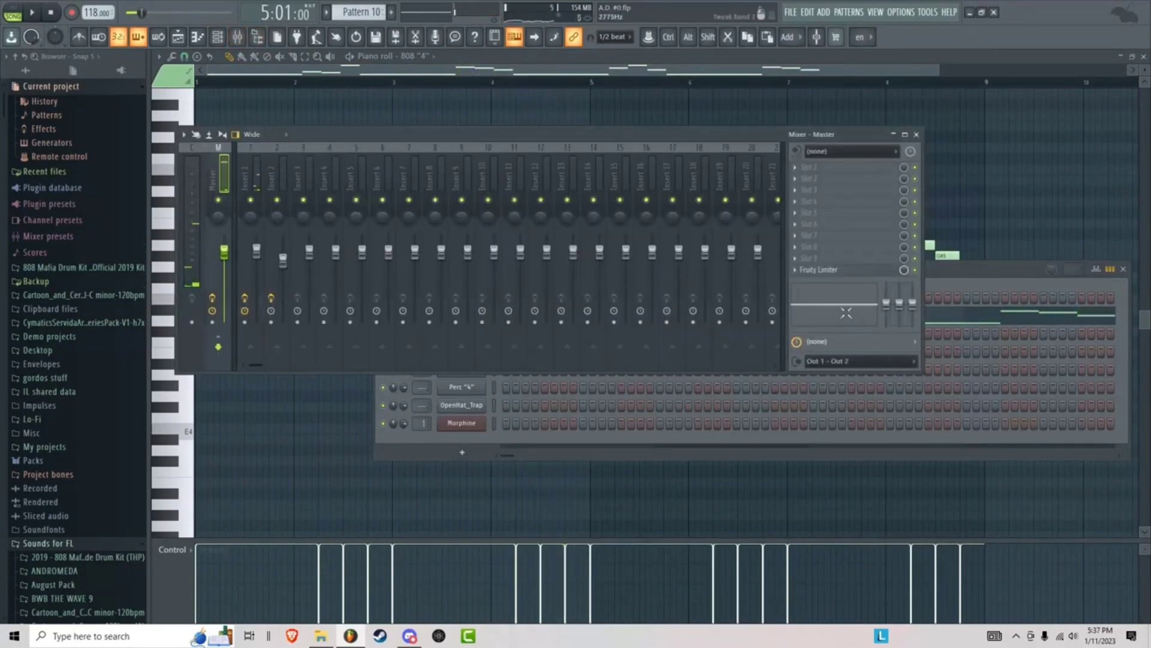
left_click(916, 270)
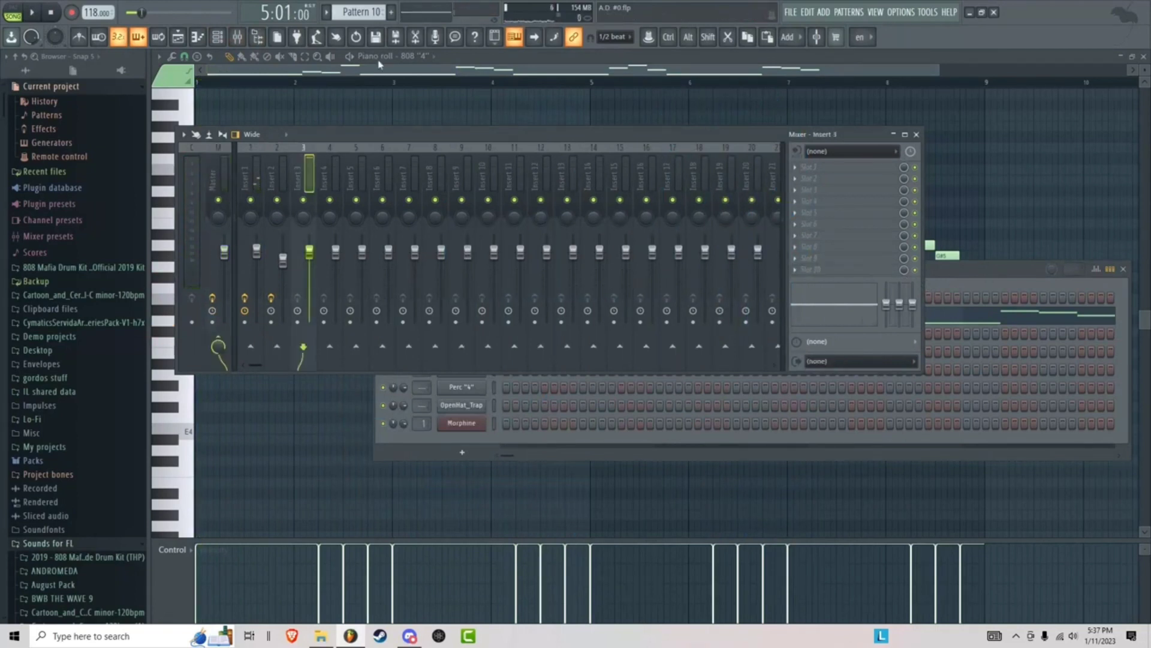
- Lower the velocities of all 808 notes in Pattern 10 slightly and show the project history
left_click(306, 507)
mouse_move(210, 567)
left_mouse_down()
mouse_move(206, 522)
mouse_move(204, 566)
left_mouse_up()
left_click(45, 101)
- Load Fruity WaveShaper into slot 1 of Insert 3, steepen its curve around the centre, and start playback
left_click(237, 37)
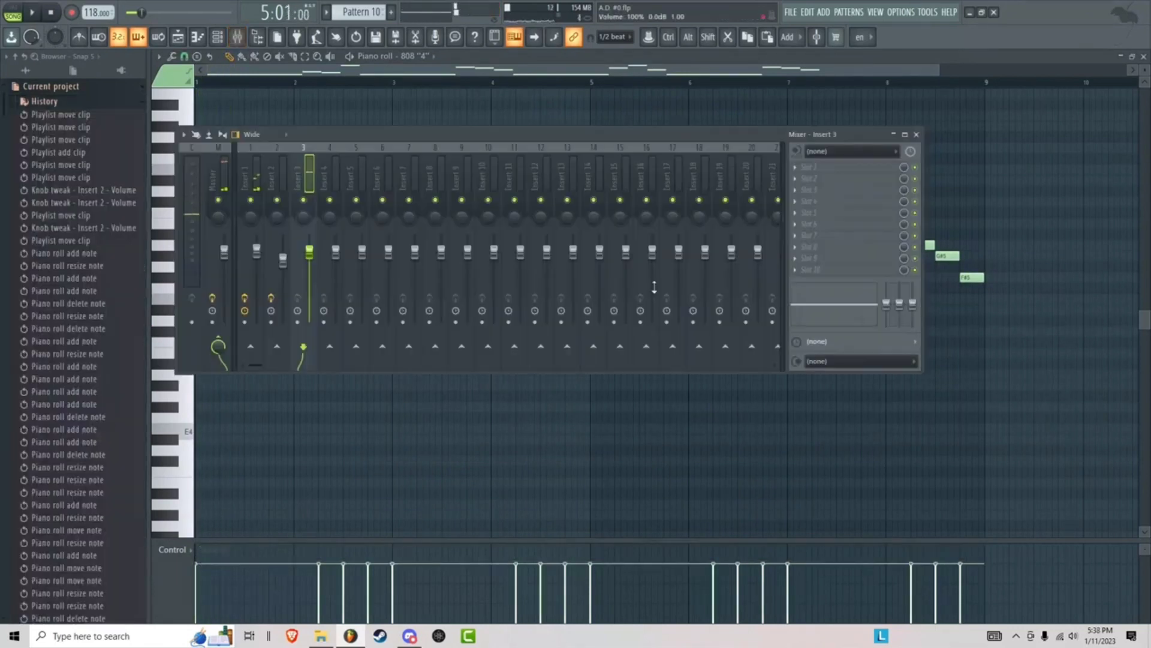
left_click(839, 167)
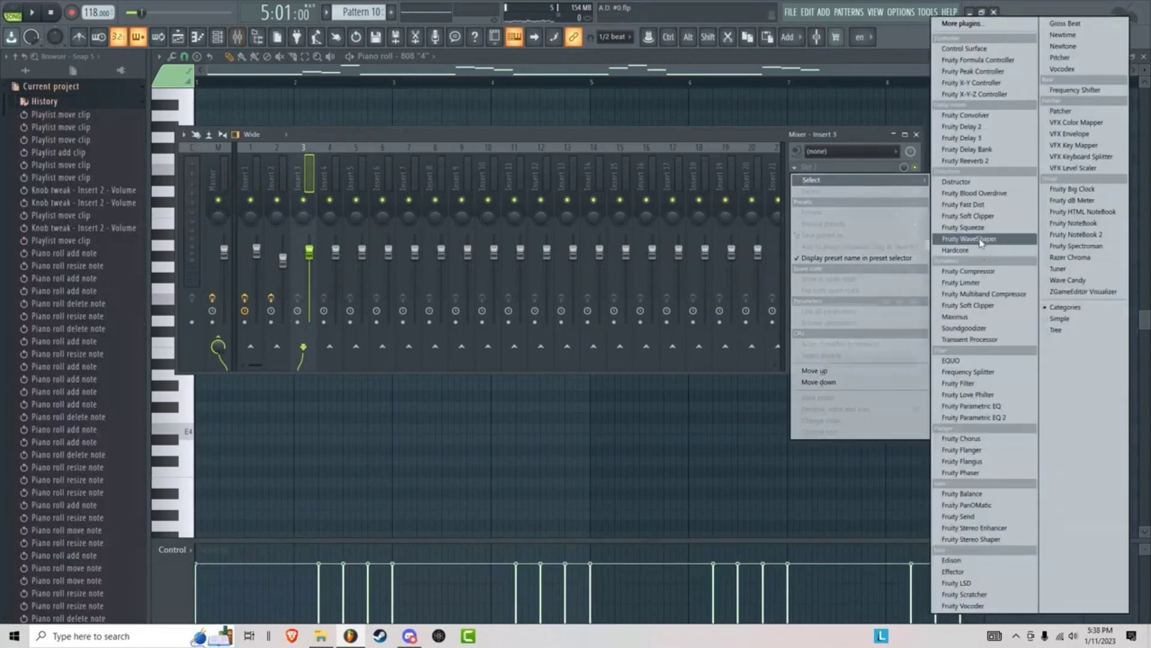
left_click(969, 238)
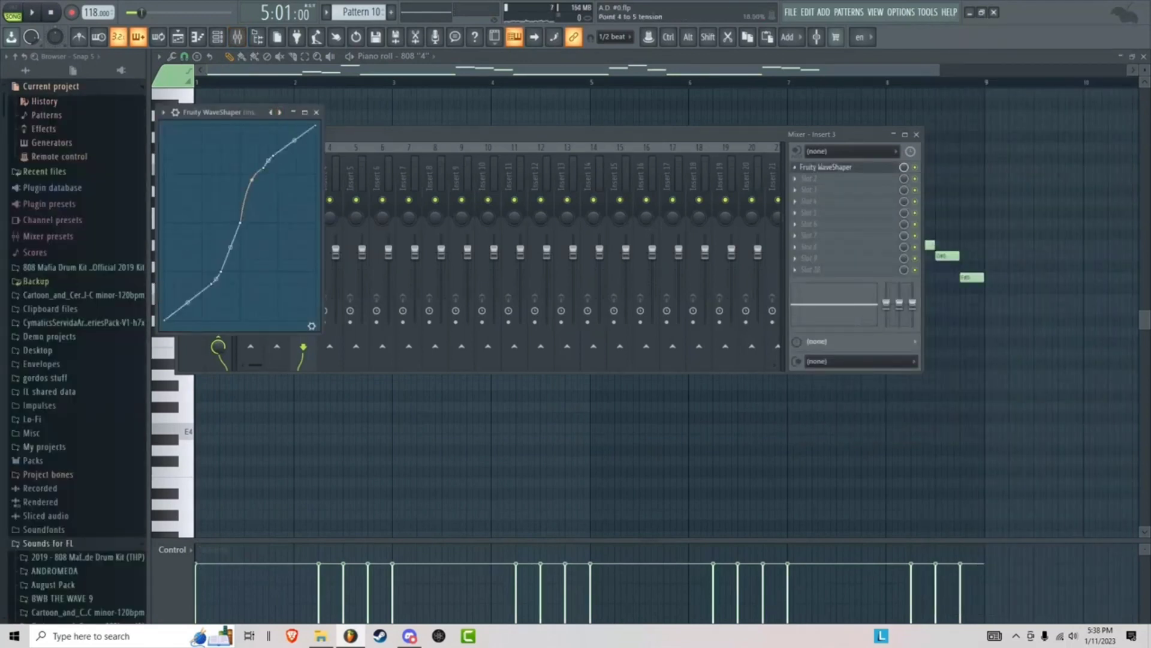
key("space")
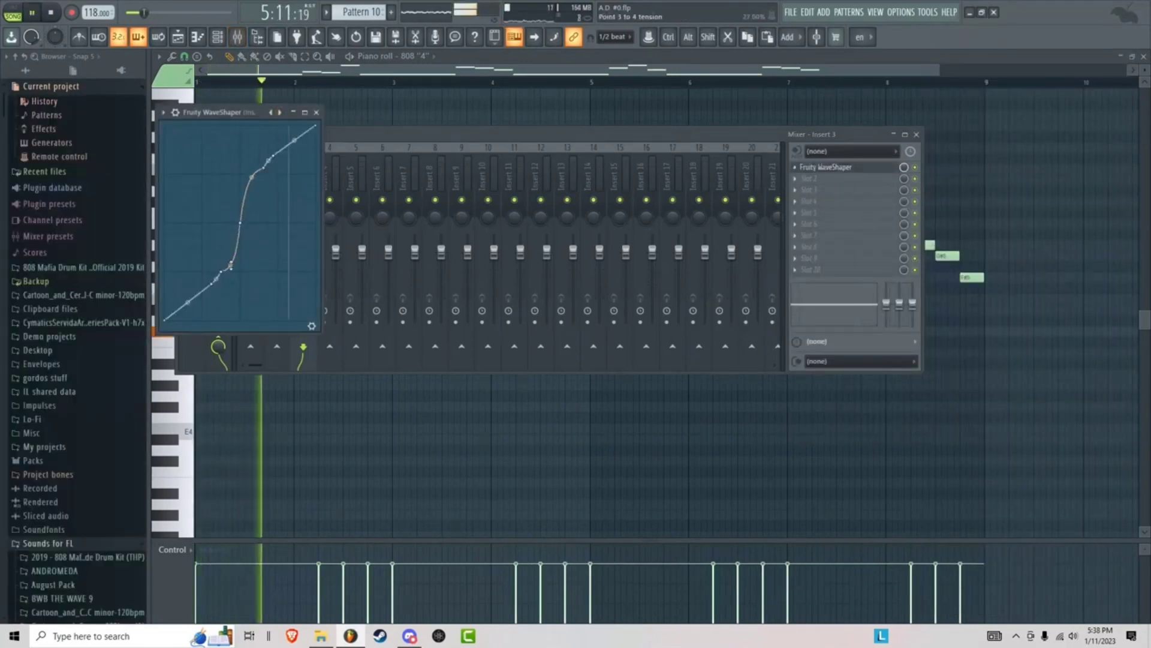
- Play Pattern 10 in the arrangement with the mixer levels in view to check the distorted 808, then stop
left_click(429, 137)
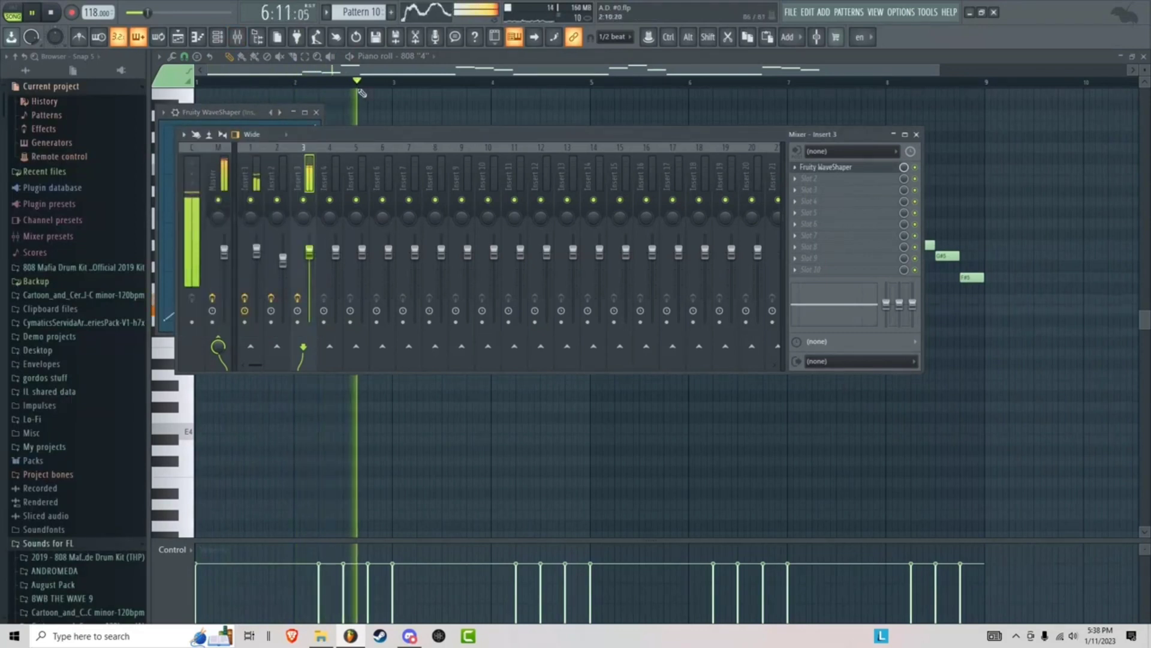
left_click(410, 73)
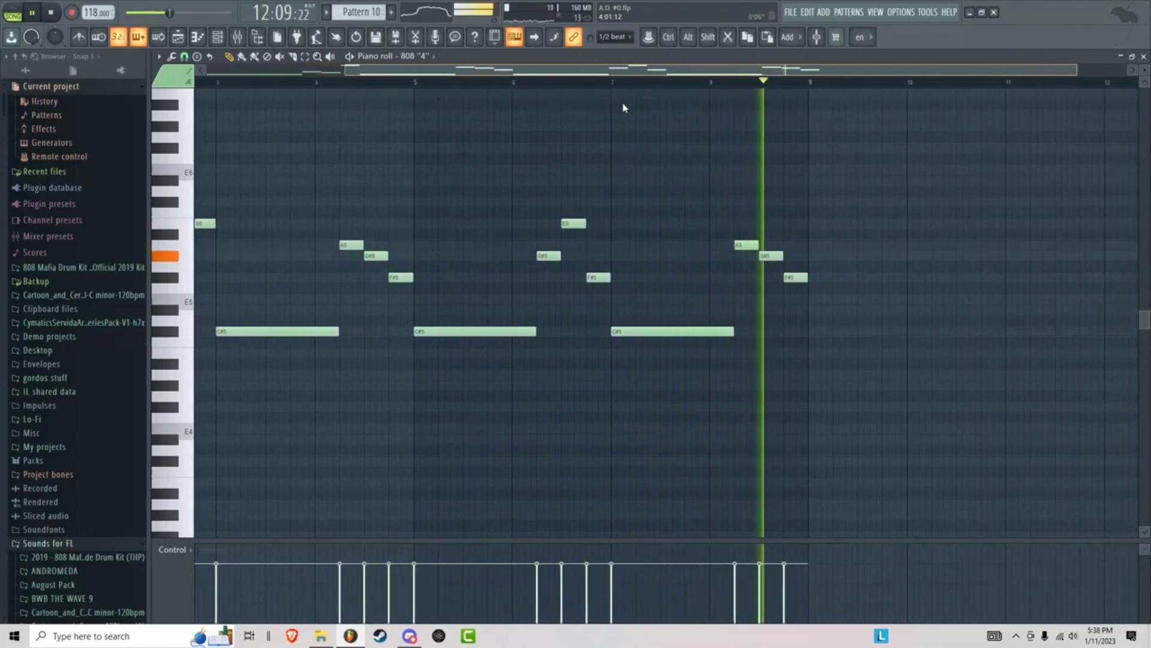
key("space")
left_click(791, 12)
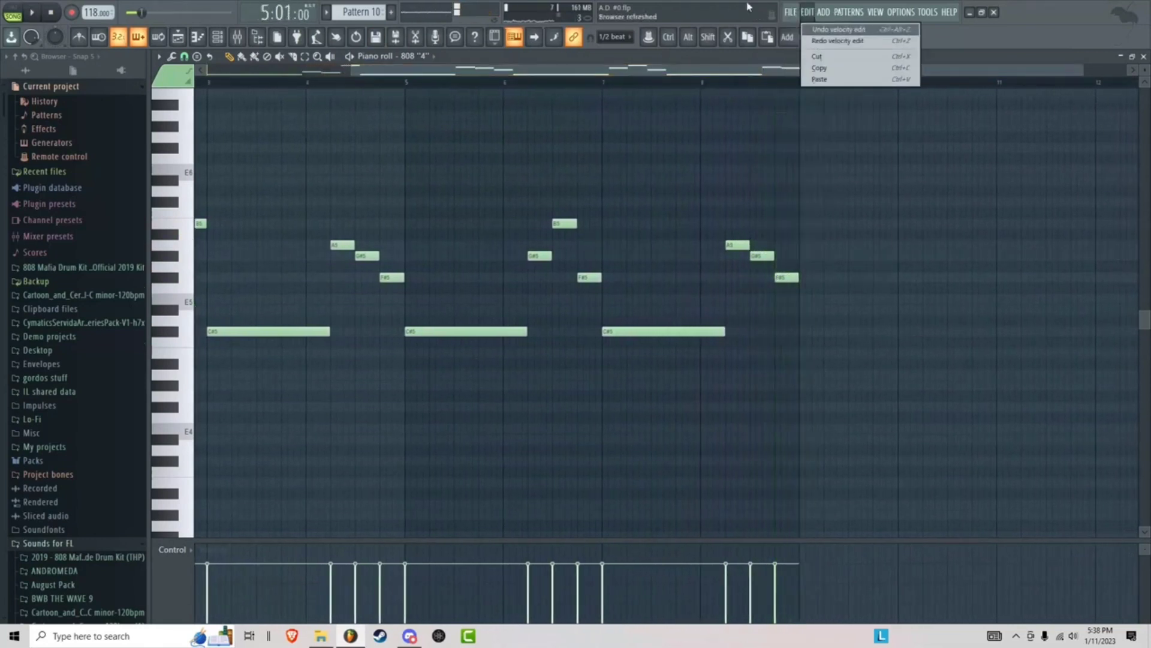
key("Escape")
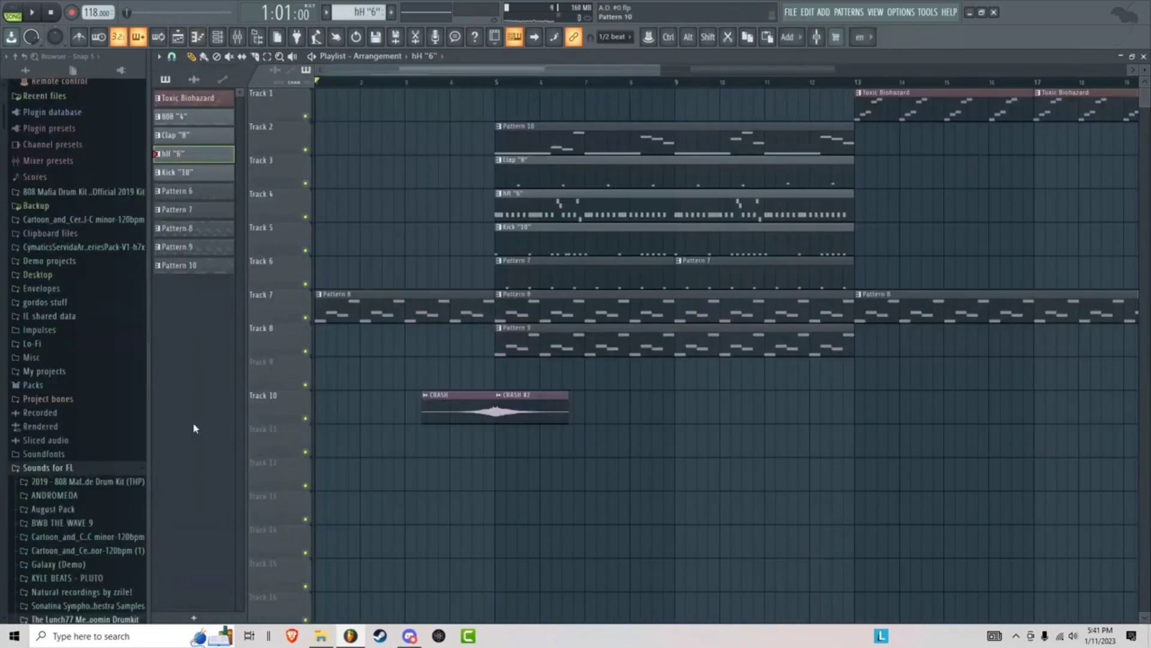
- Find the TagA.D._1 sample in the browser and place it on Track 9 at bar 5, where the first drop starts
scroll(99, 531, "down", 3)
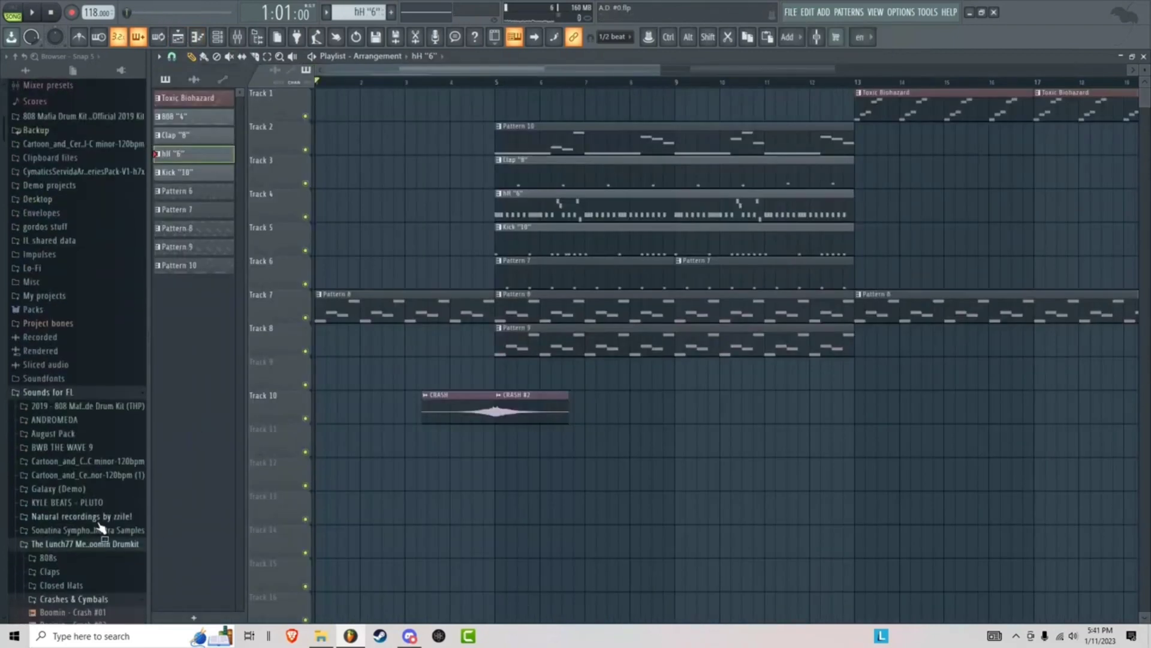
scroll(89, 524, "down", 5)
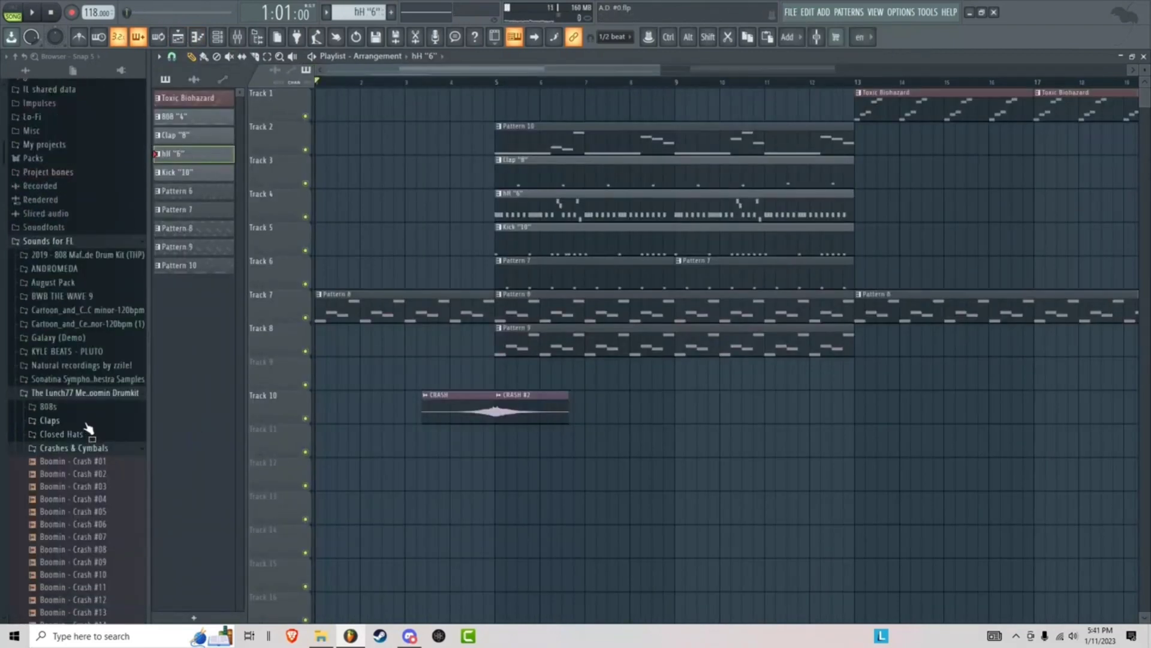
scroll(80, 558, "down", 20)
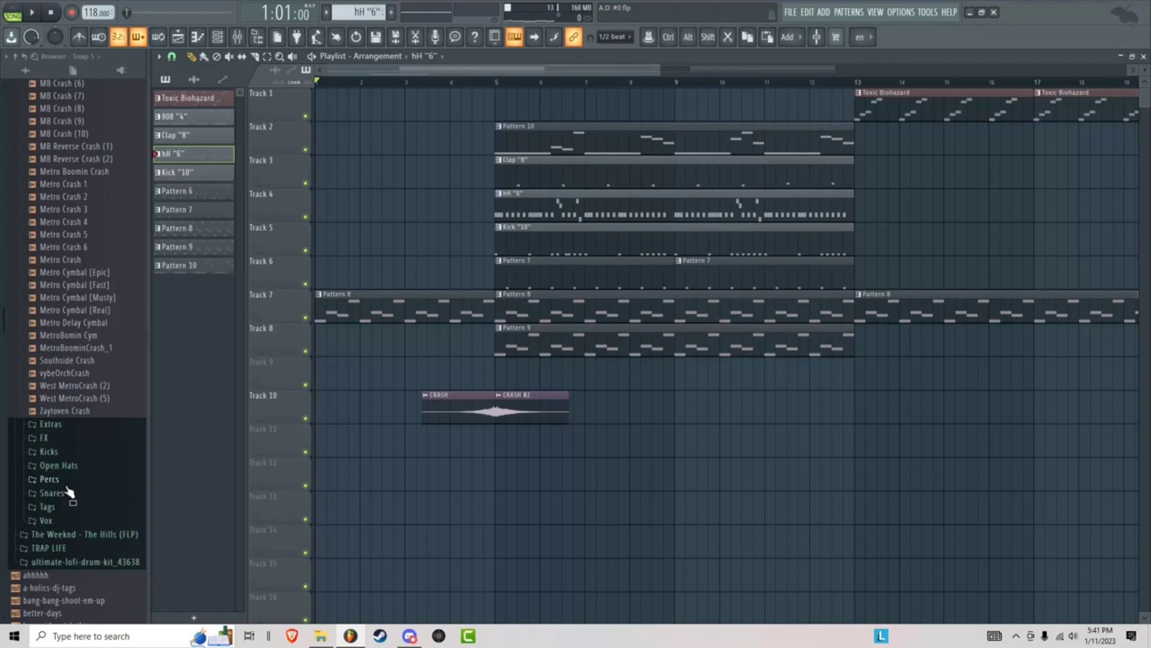
scroll(69, 491, "down", 10)
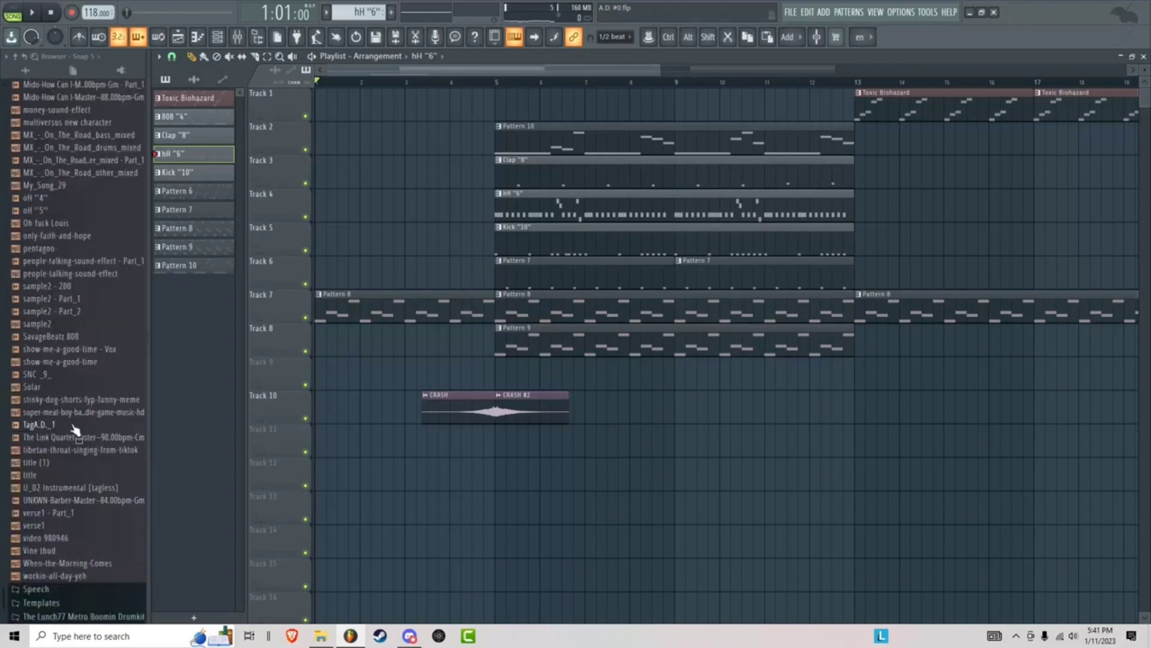
left_click_drag(91, 428, 531, 364)
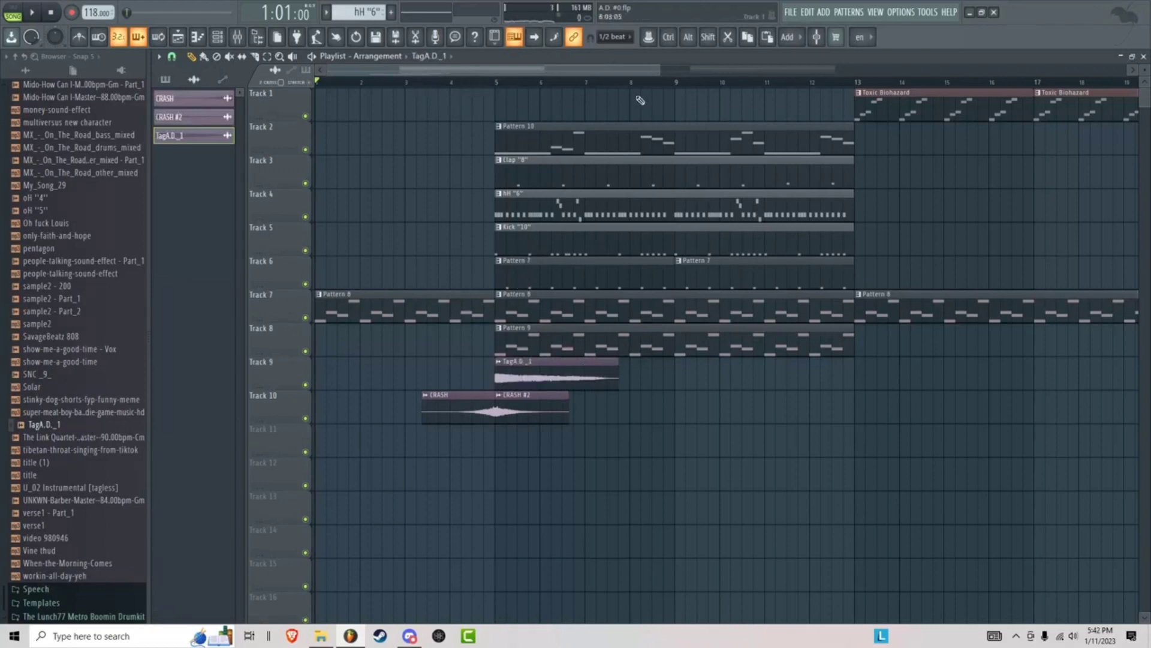
left_click(401, 82)
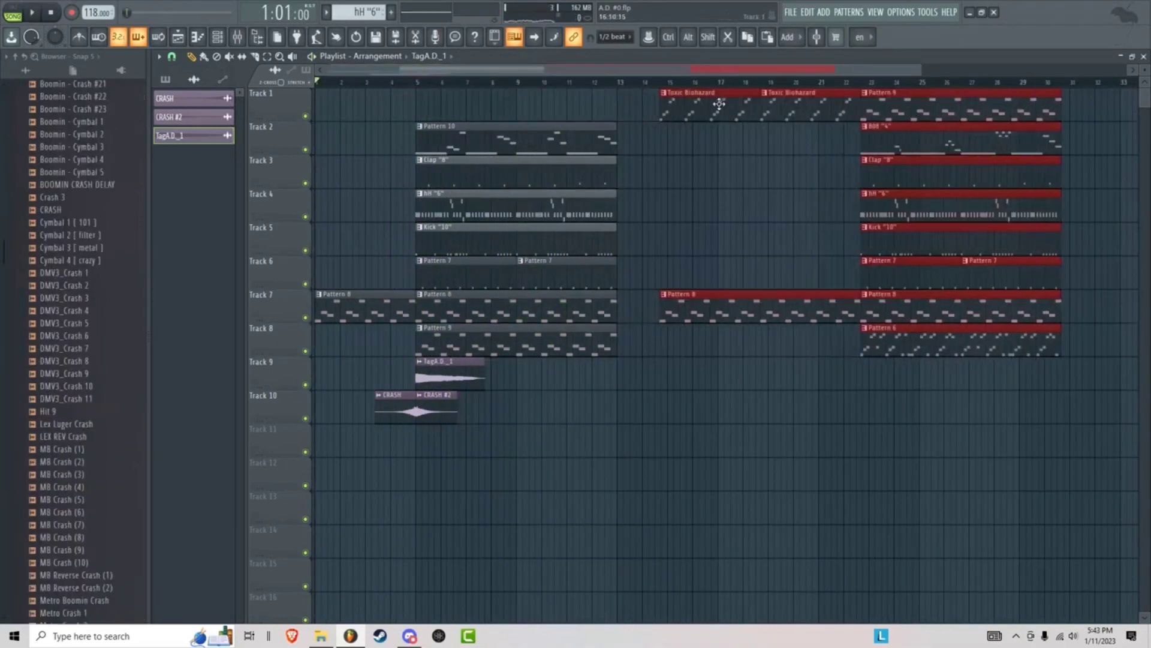
- Move the later arrangement section to start at bar 21 and duplicate the first drop's clips on Tracks 2 to 8 to bar 13
left_click_drag(905, 102, 864, 102)
left_click_drag(673, 155, 773, 189)
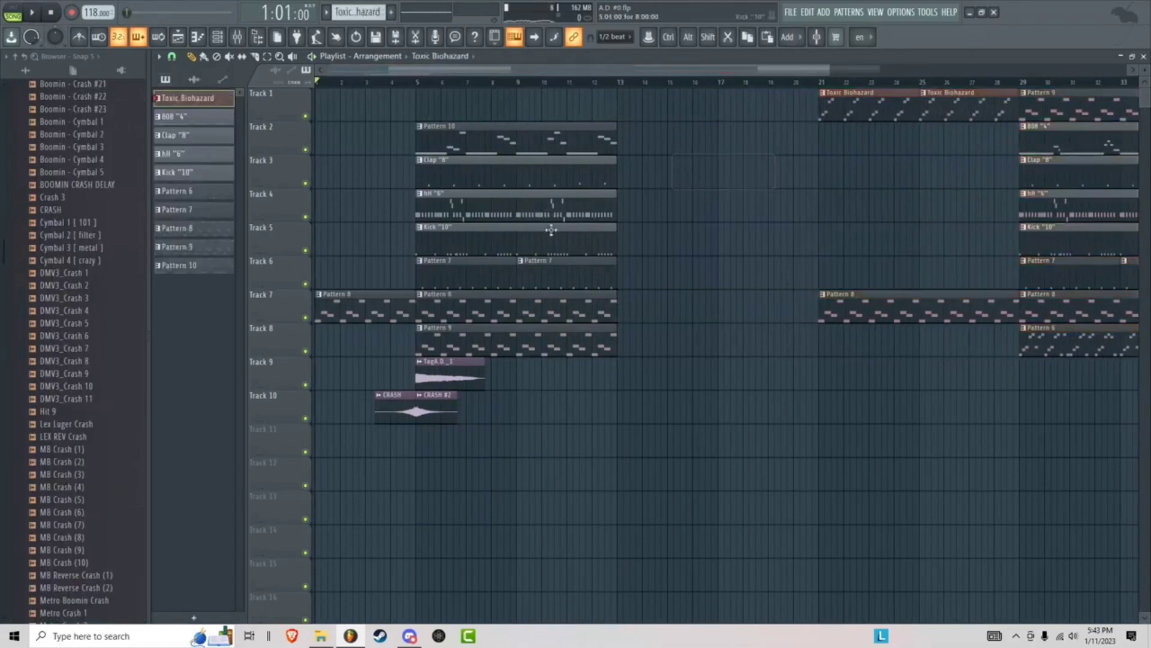
left_click_drag(460, 87, 590, 360)
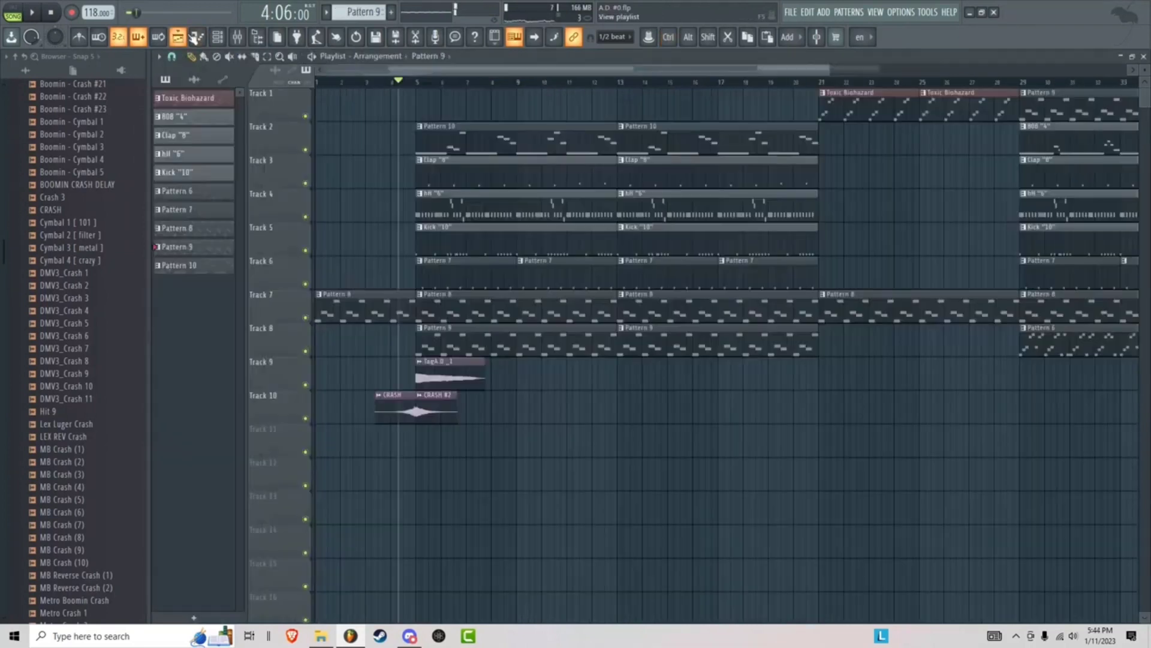
- Layer the claps in the Clap "8" pattern with (SXJ) Snare (5) notes on C#5, one per clap position in bars 3 to 8
double_click(473, 181)
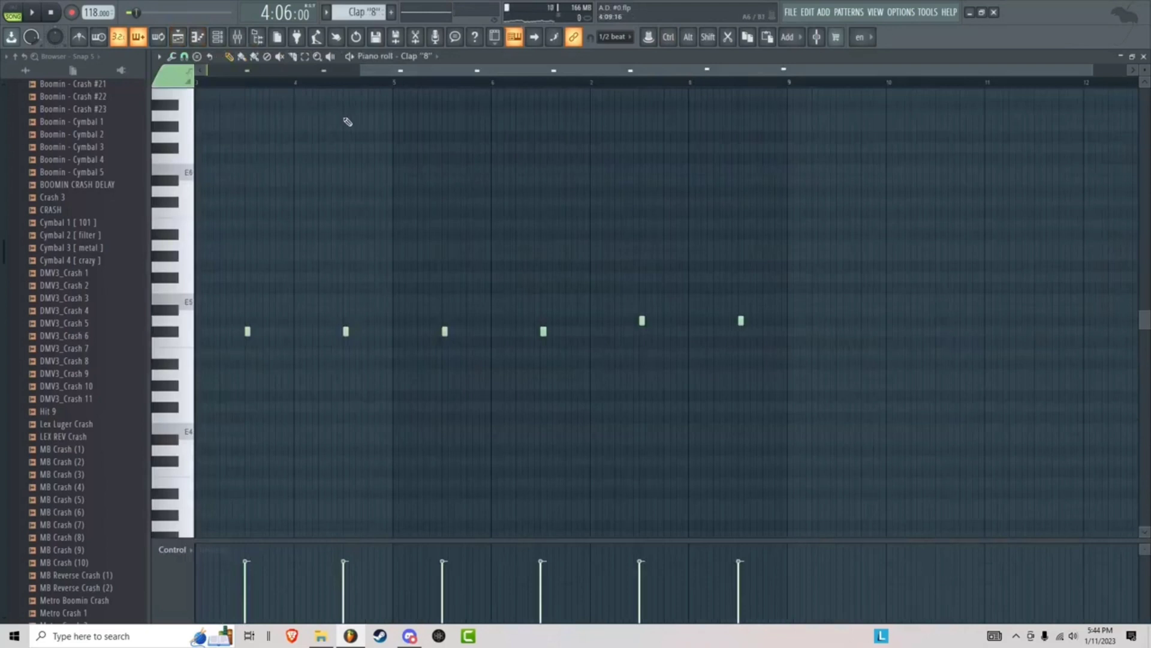
left_click(438, 56)
left_click(420, 217)
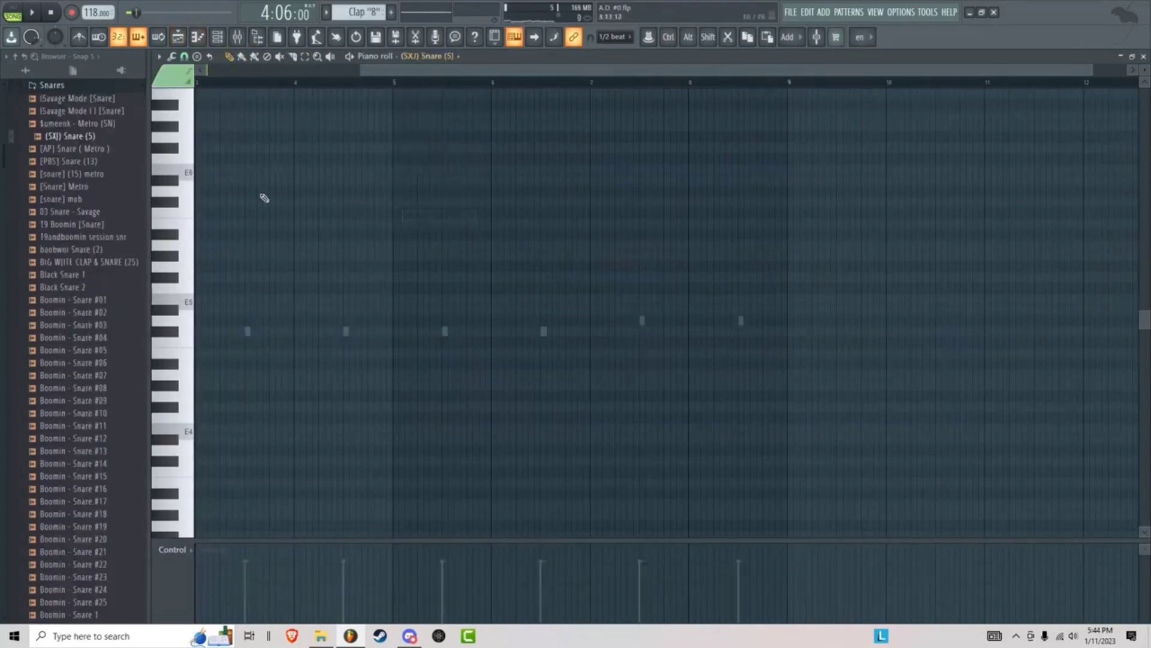
left_click(248, 332)
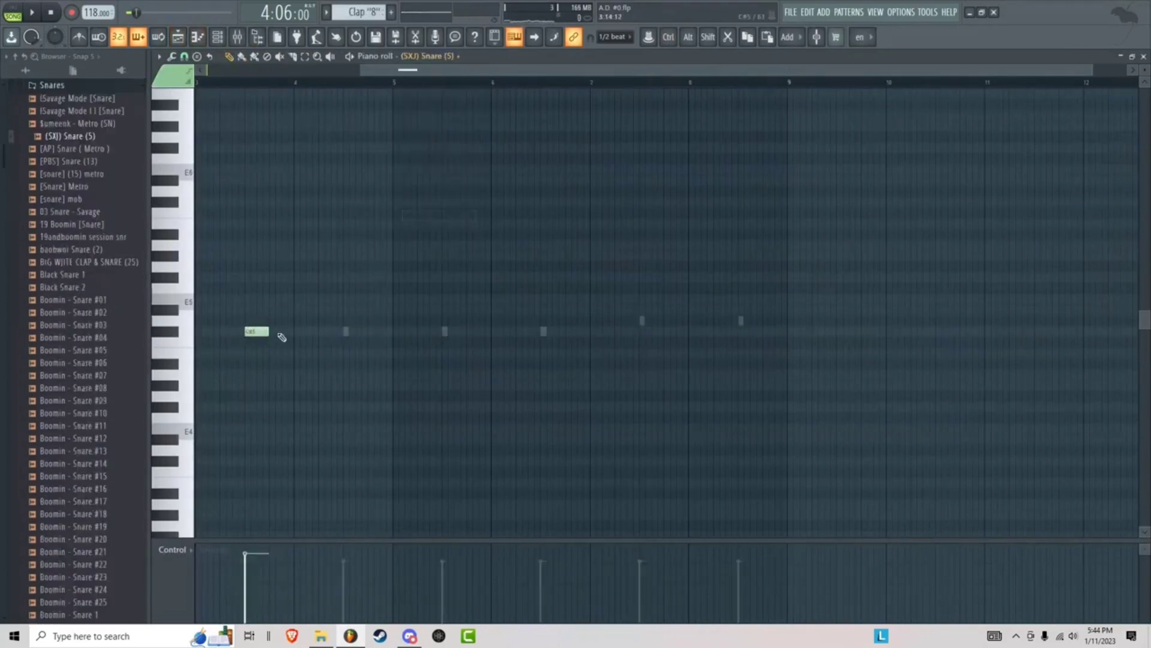
left_click(346, 332)
left_click(445, 331)
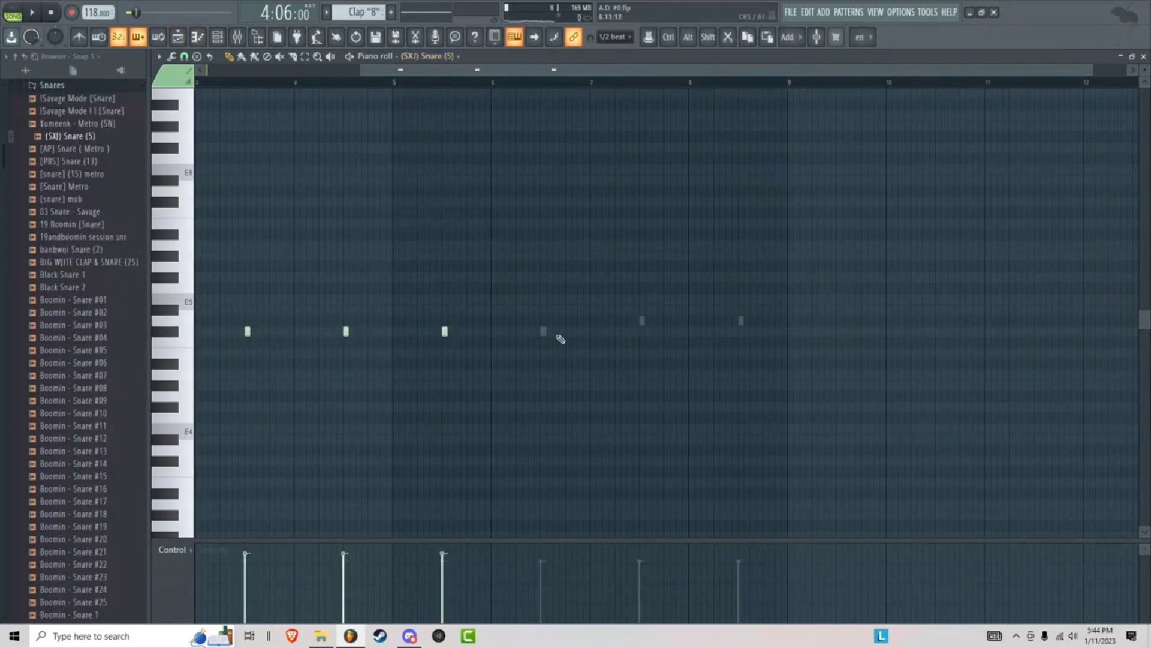
left_click(544, 332)
left_click(642, 332)
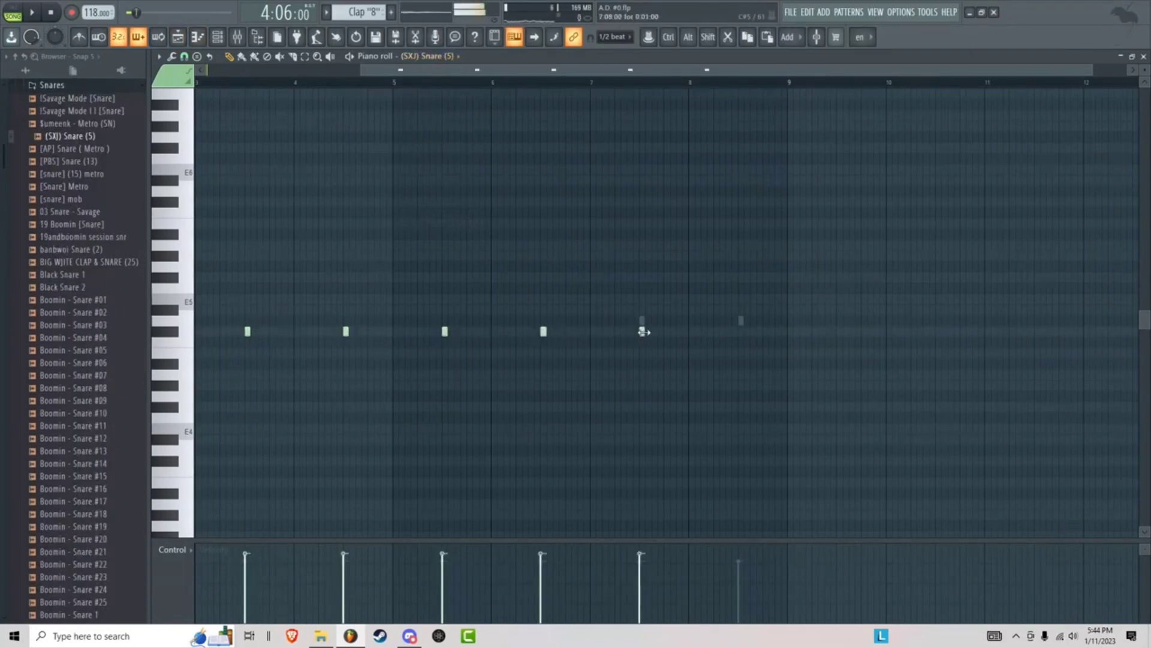
left_click(741, 332)
- Return to the Clap "8" notes and lower the claps in bars 7 and 8 to C#5
left_click(458, 59)
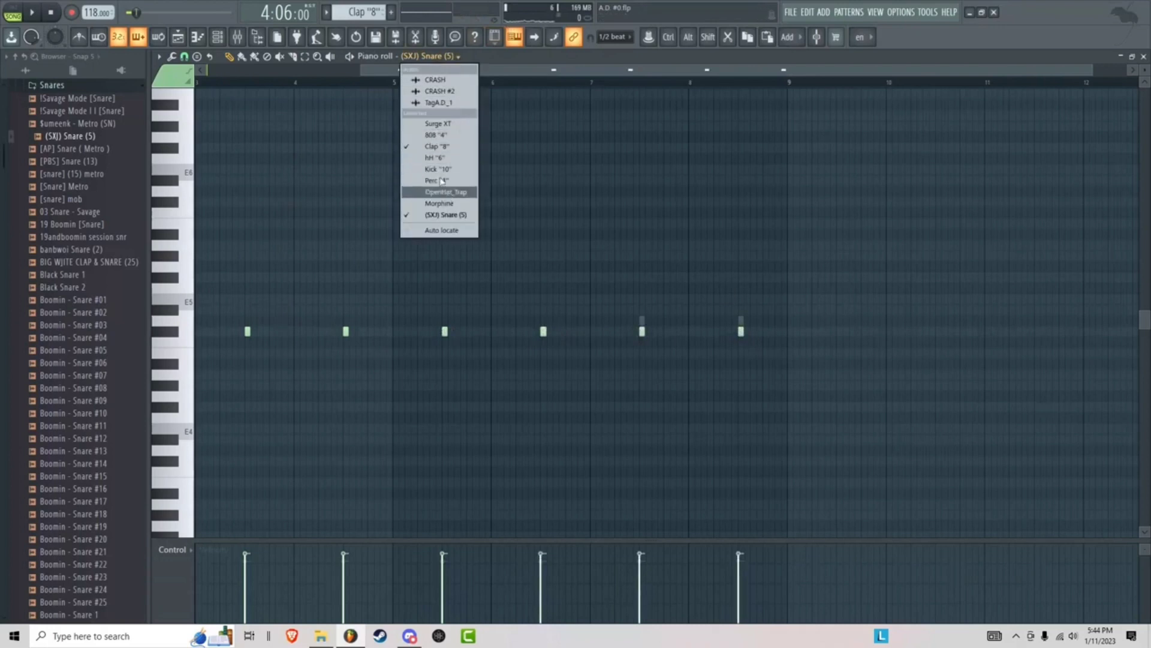
left_click(476, 188)
left_click_drag(641, 321, 643, 332)
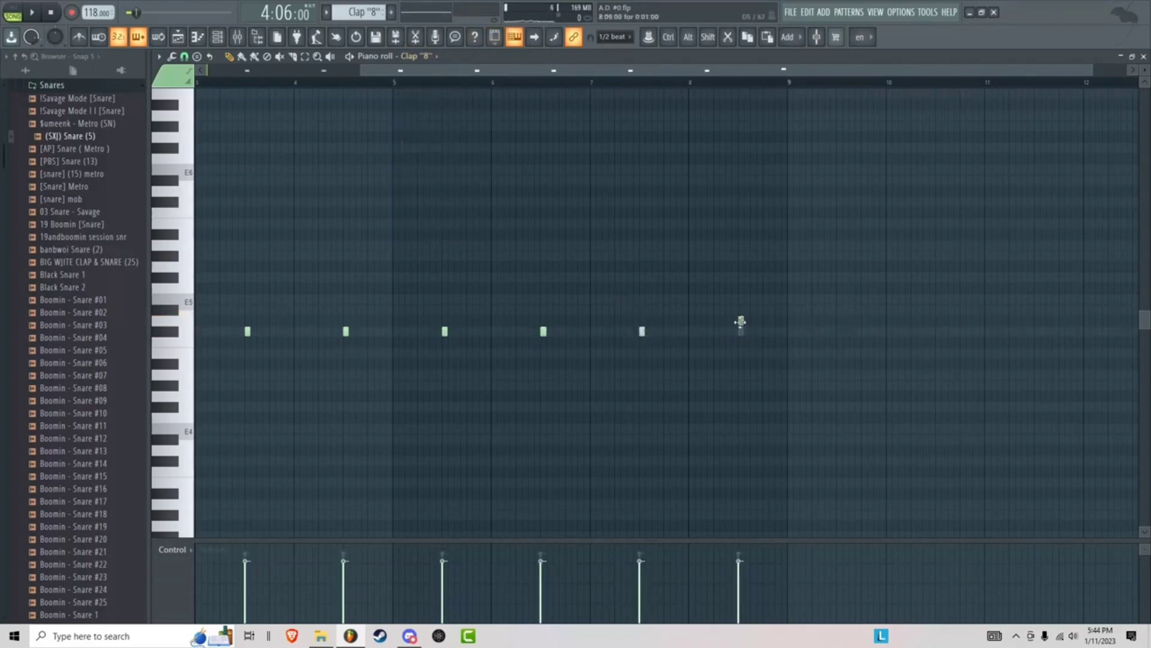
left_click_drag(740, 321, 742, 332)
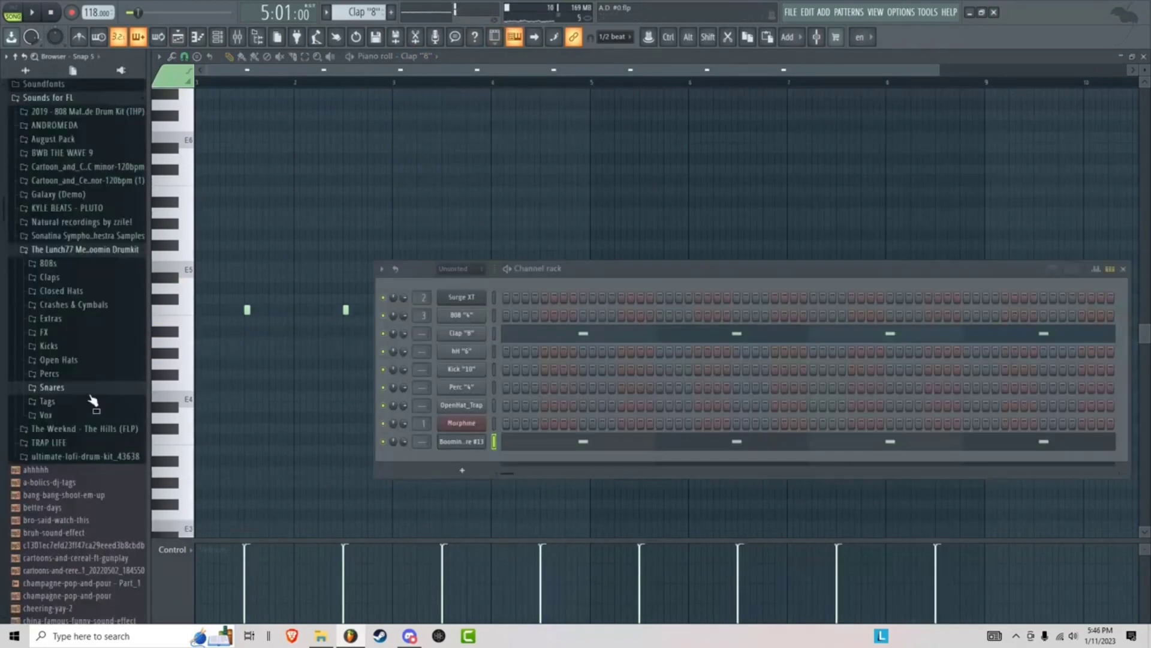
- Browse the Open Hats folder of the drum kit and preview samples including DMV3_Open 3
left_click(92, 361)
left_click(94, 375)
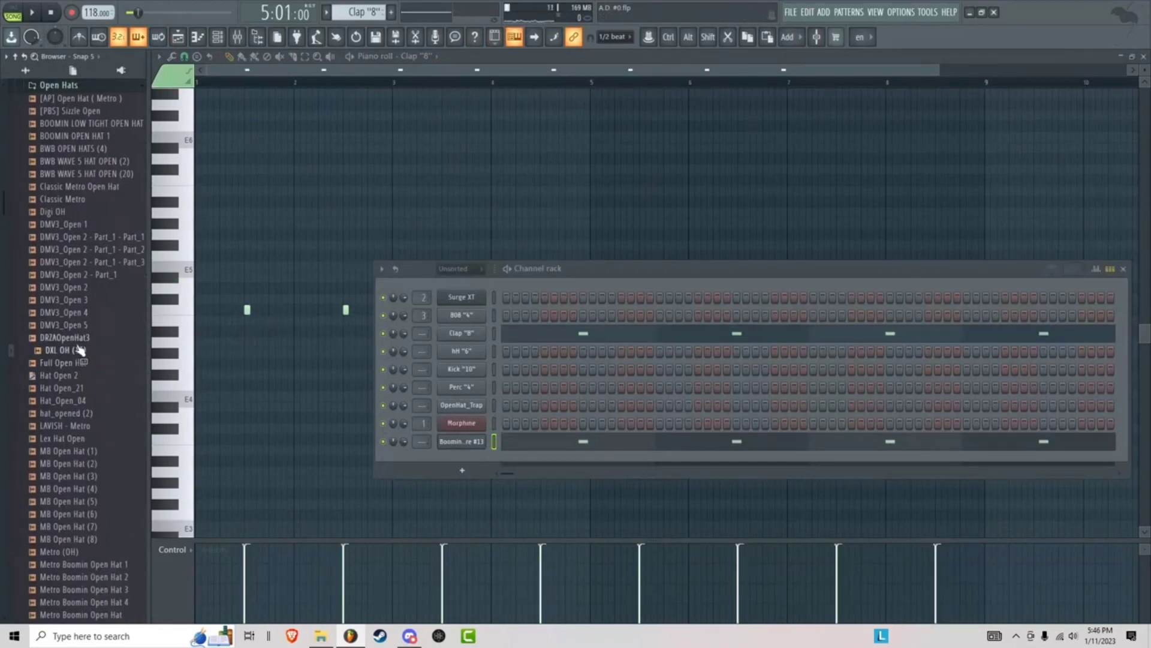
left_click(78, 352)
left_click(71, 300)
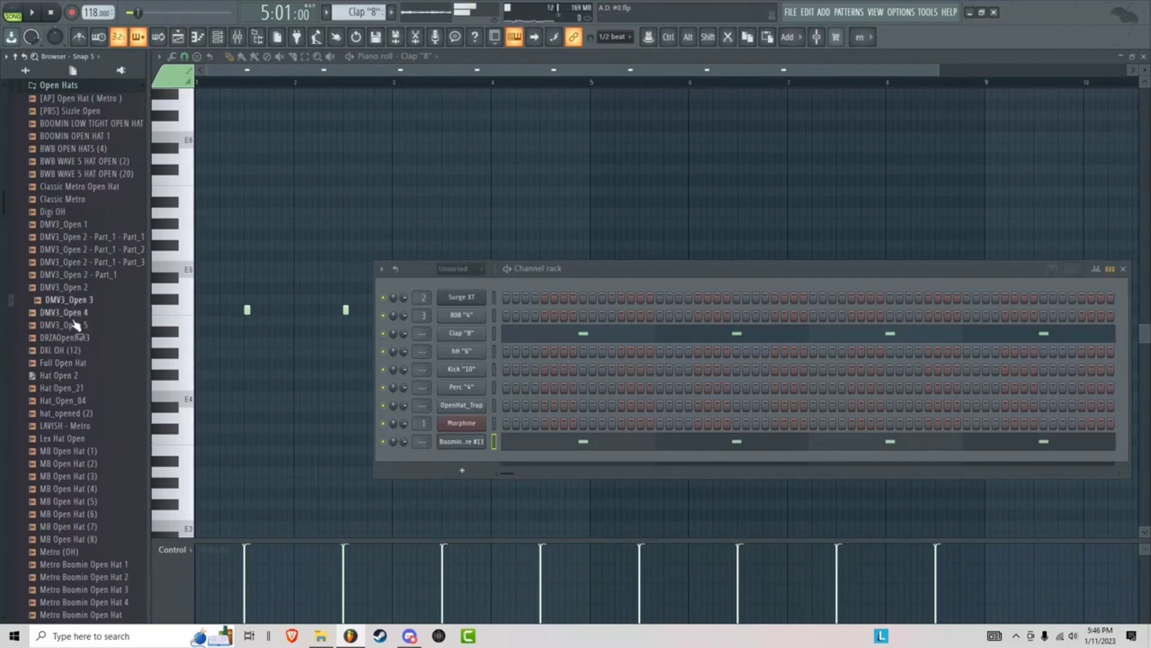
- Add the Trap Triangle percussion sample as a new channel and play the beat
scroll(75, 324, "down", 10)
left_click_drag(69, 400, 474, 443)
key("F6")
key("space")
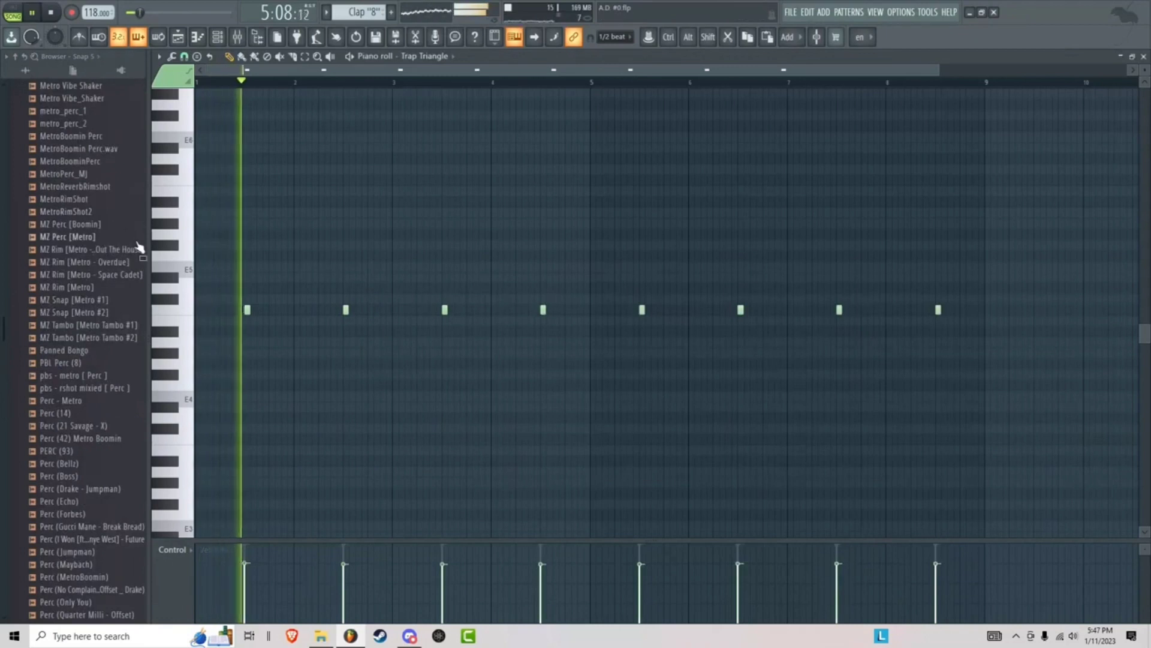
- Collapse the Percs folder in the browser and select the empty Pattern 11
scroll(70, 348, "up", 20)
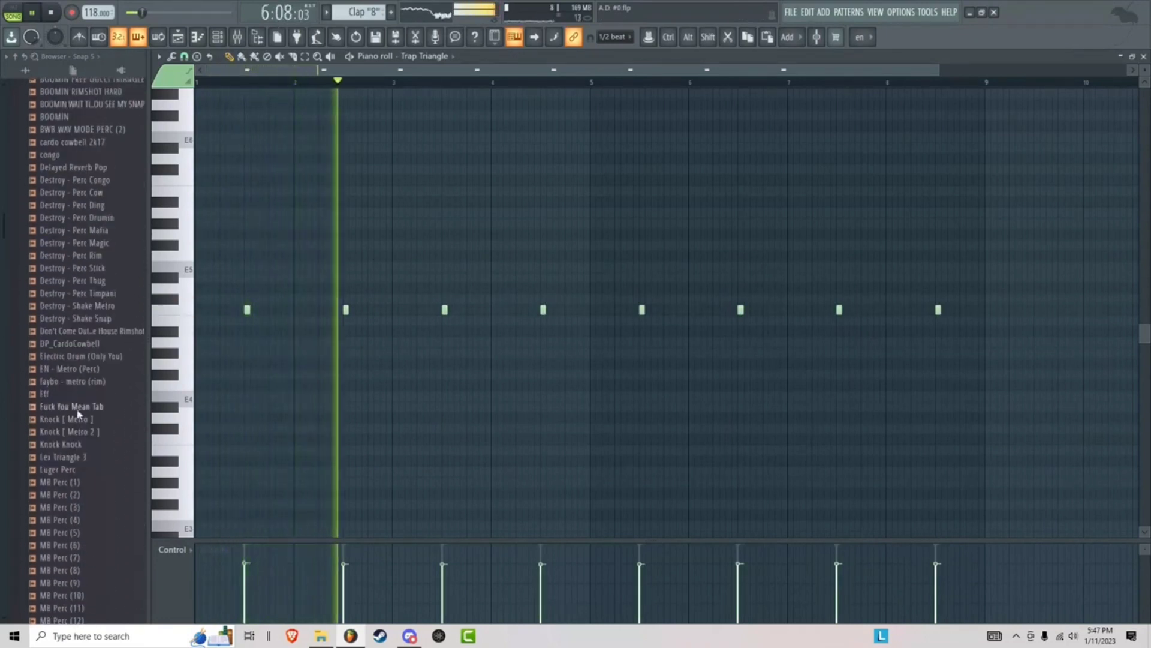
scroll(81, 413, "up", 15)
left_click(82, 389)
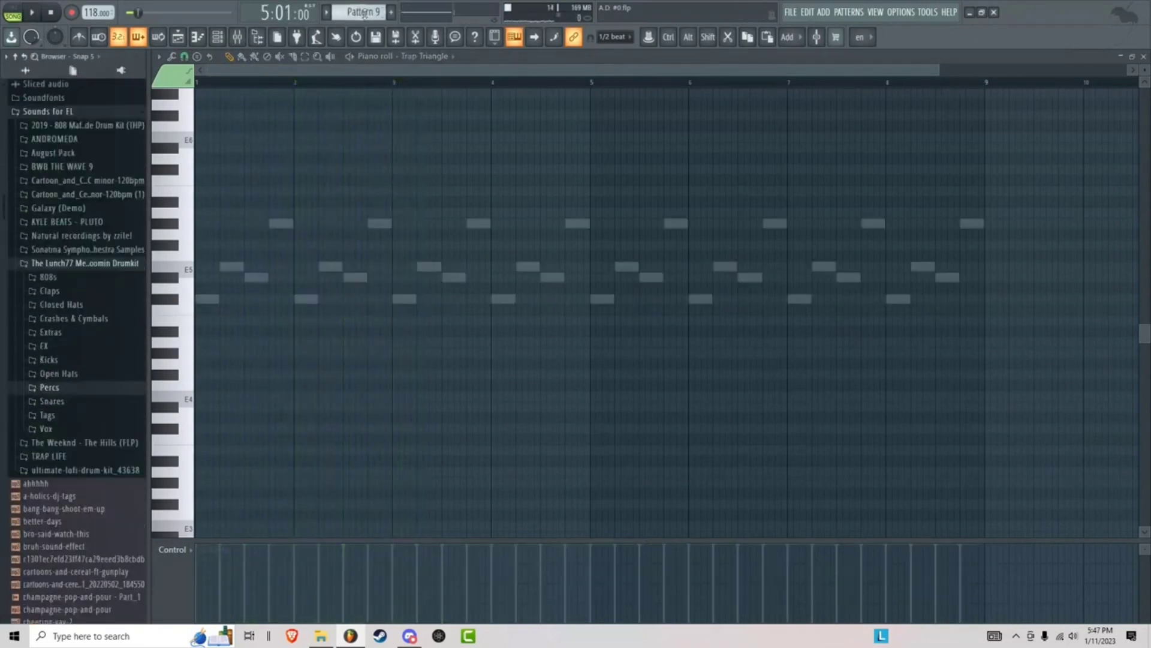
scroll(365, 13, "down", 1)
scroll(364, 14, "up", 1)
scroll(365, 13, "down", 1)
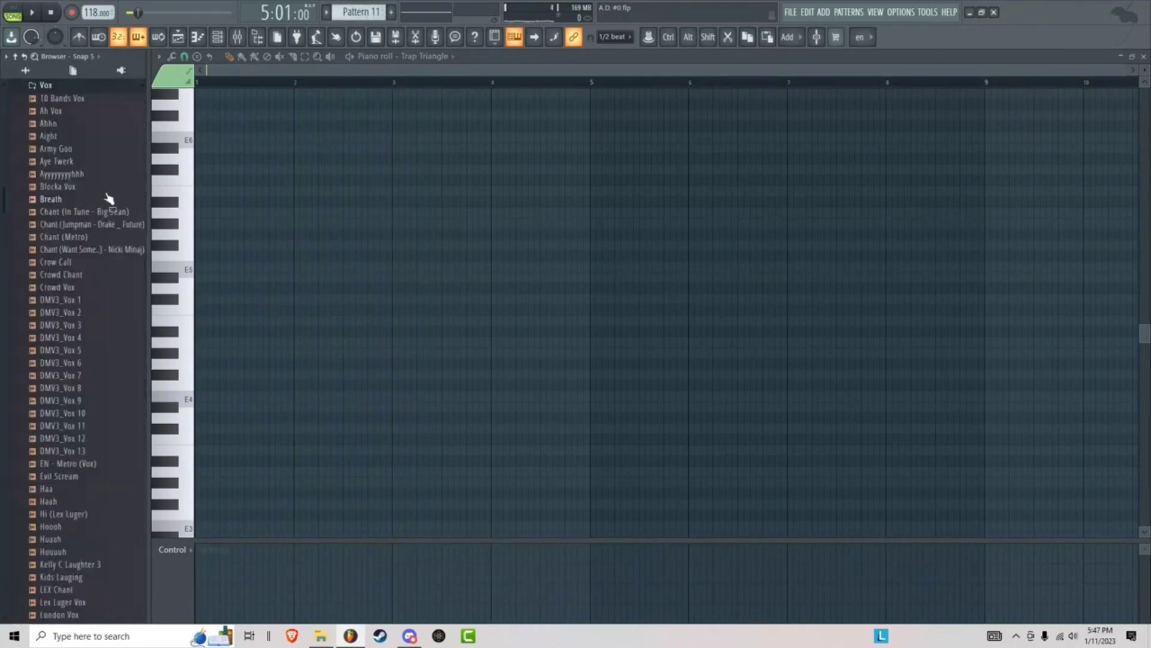
- Preview the Chant (In Tune - Big Sean) vox sample and add it as a new channel
left_click(114, 211)
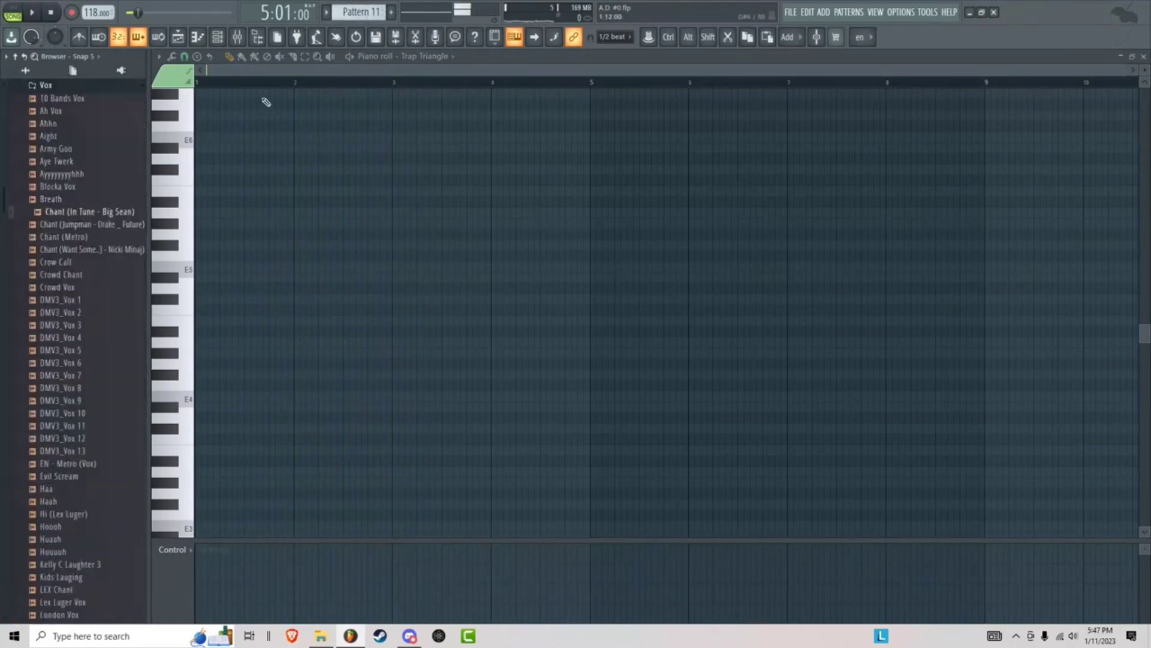
left_click(217, 37)
left_click_drag(90, 209, 465, 488)
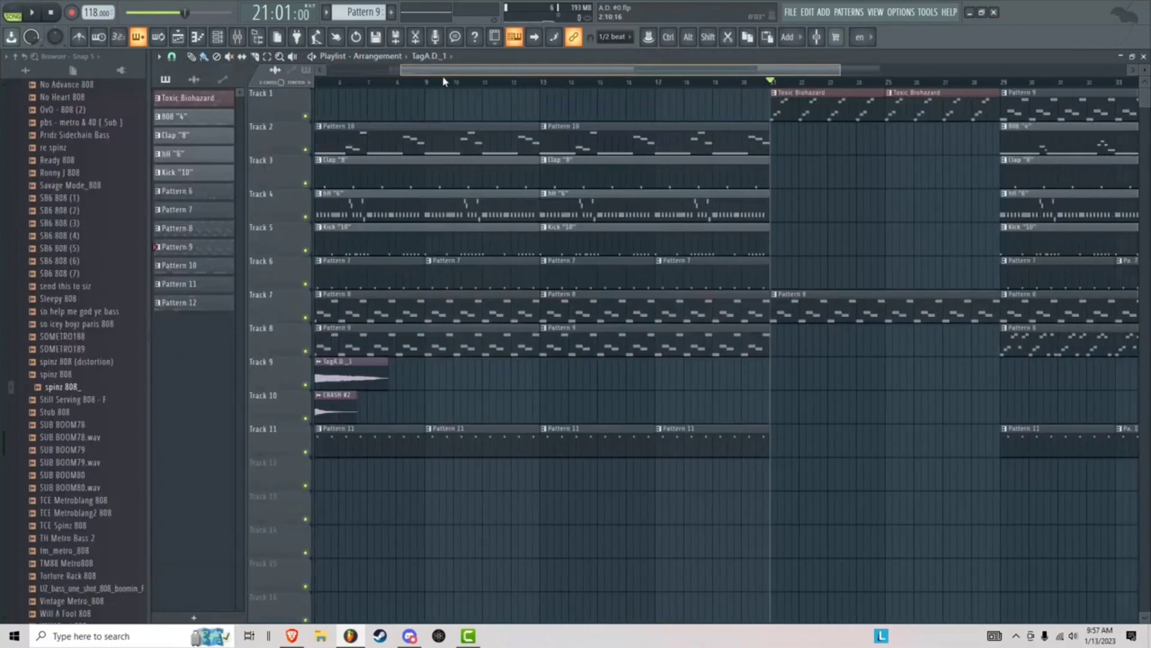
- Show the mixer and open the Fruity Parametric EQ 2 on the Master track
left_click(238, 37)
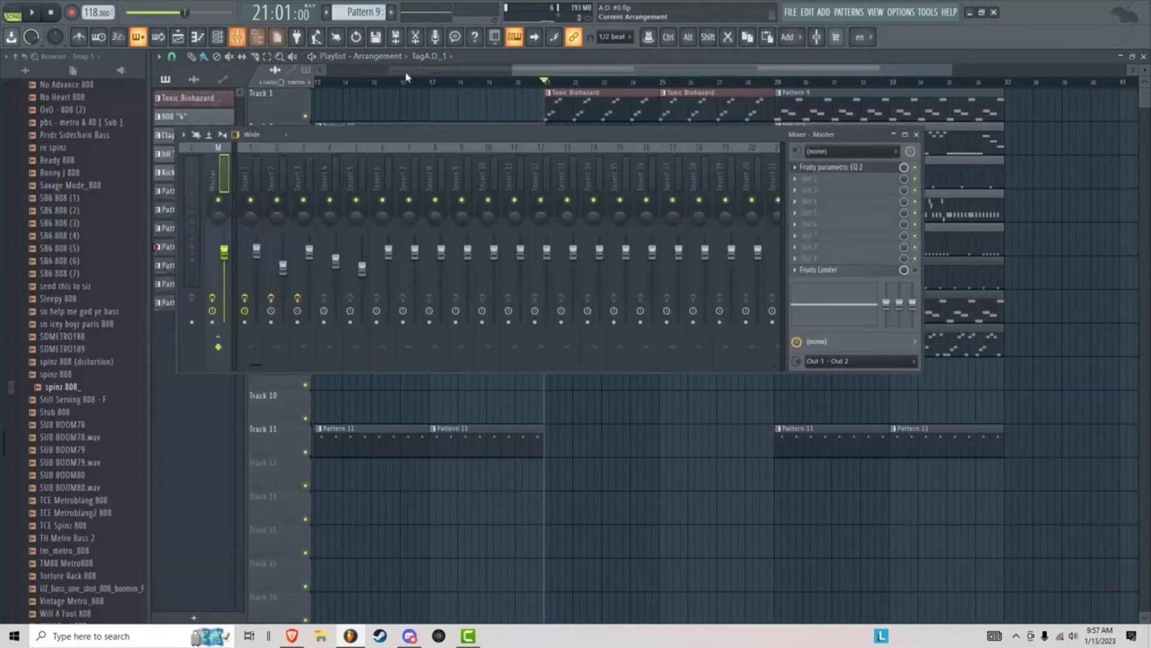
left_click(827, 169)
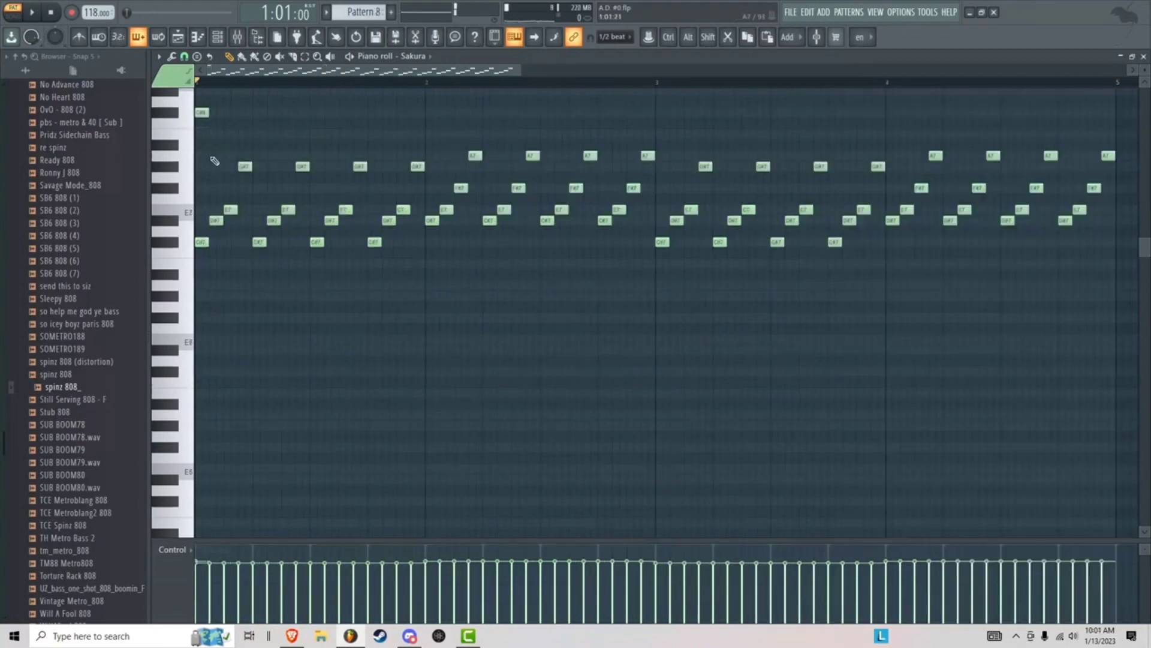
- Add high C#8 notes to the Sakura melody at the start of bars 2, 3 and 4 during playback, and stop after checking them
key("space")
left_click(429, 114)
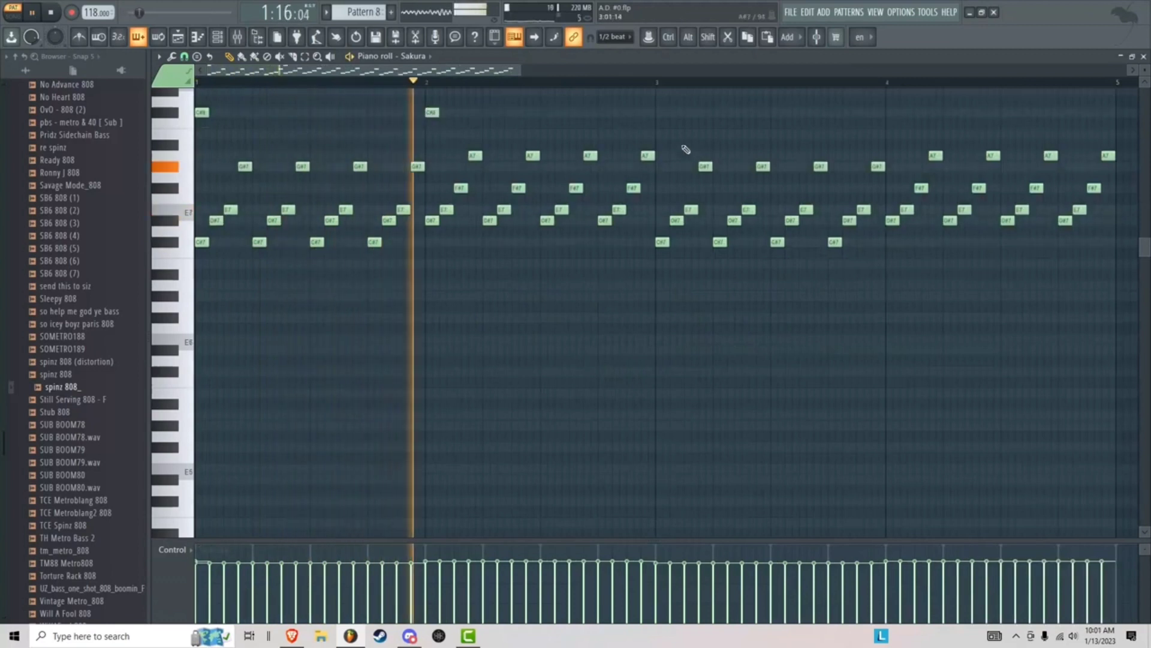
left_click(661, 114)
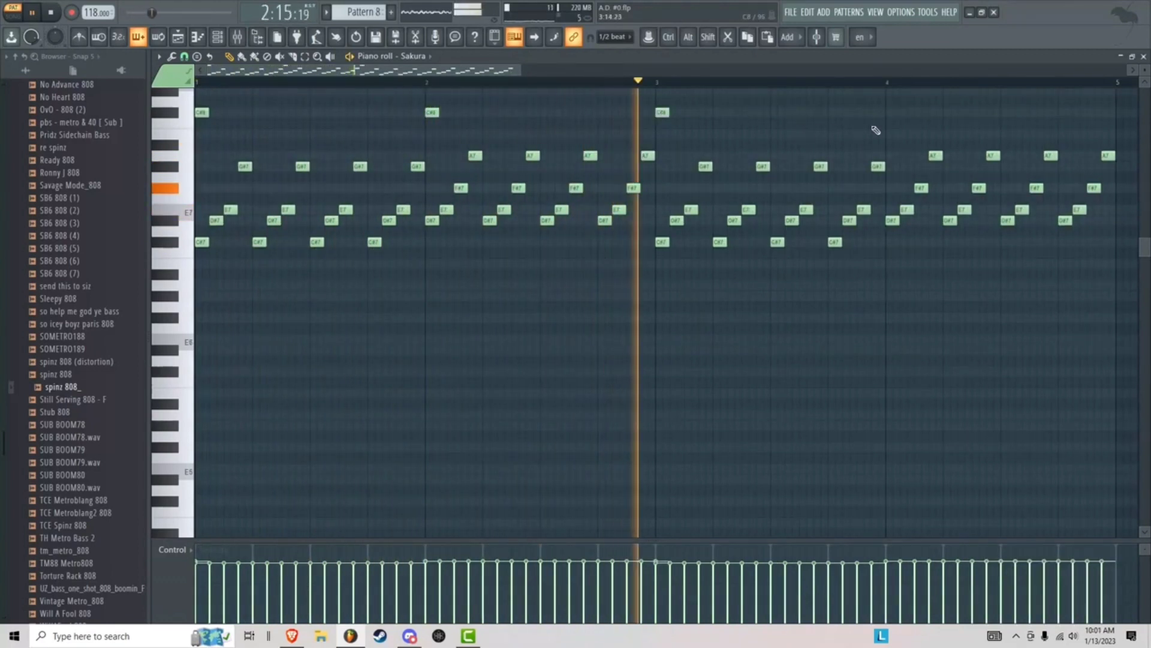
left_click(890, 114)
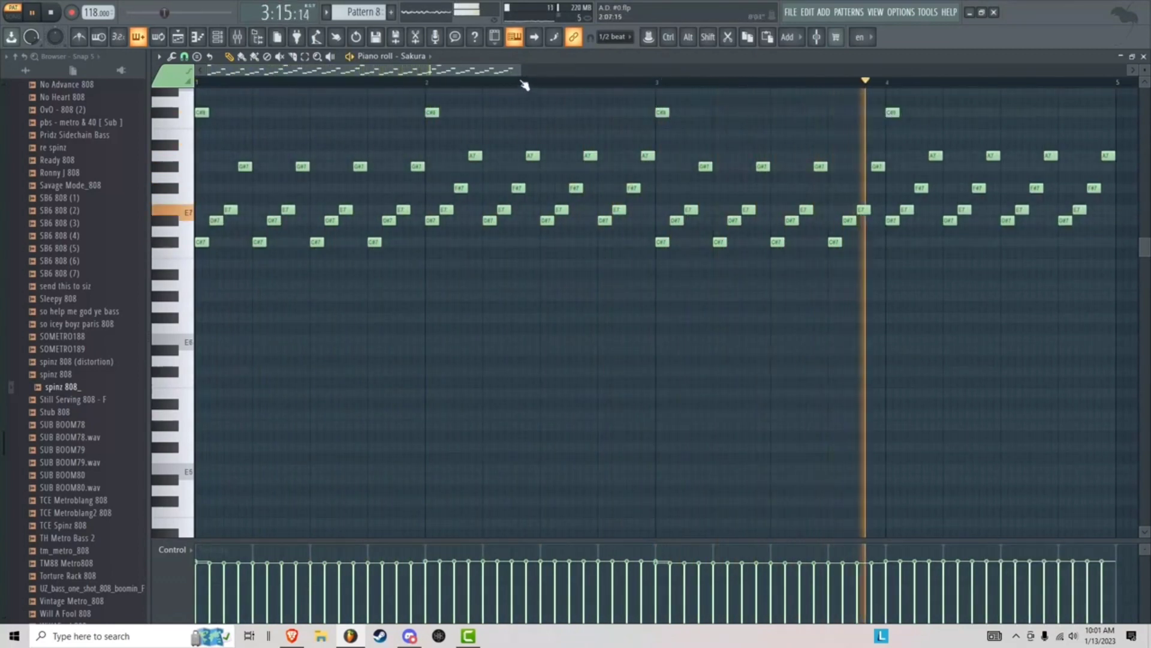
scroll(691, 232, "down", 2)
scroll(691, 232, "up", 2)
scroll(684, 232, "up", 2)
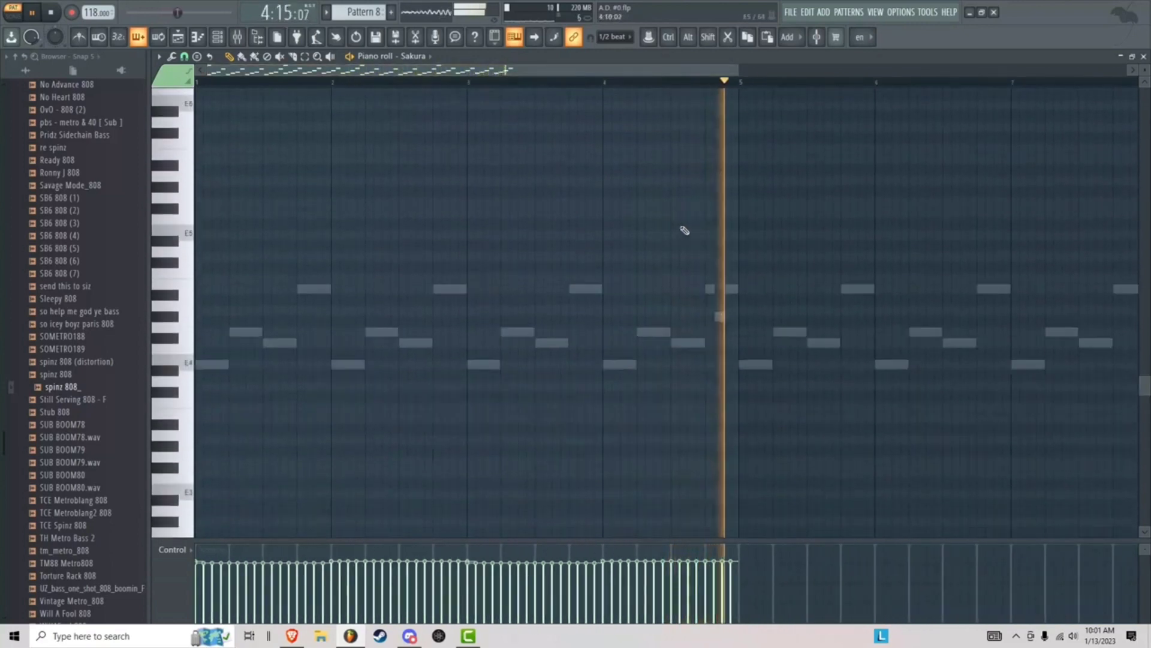
key("space")
scroll(617, 180, "down", 4)
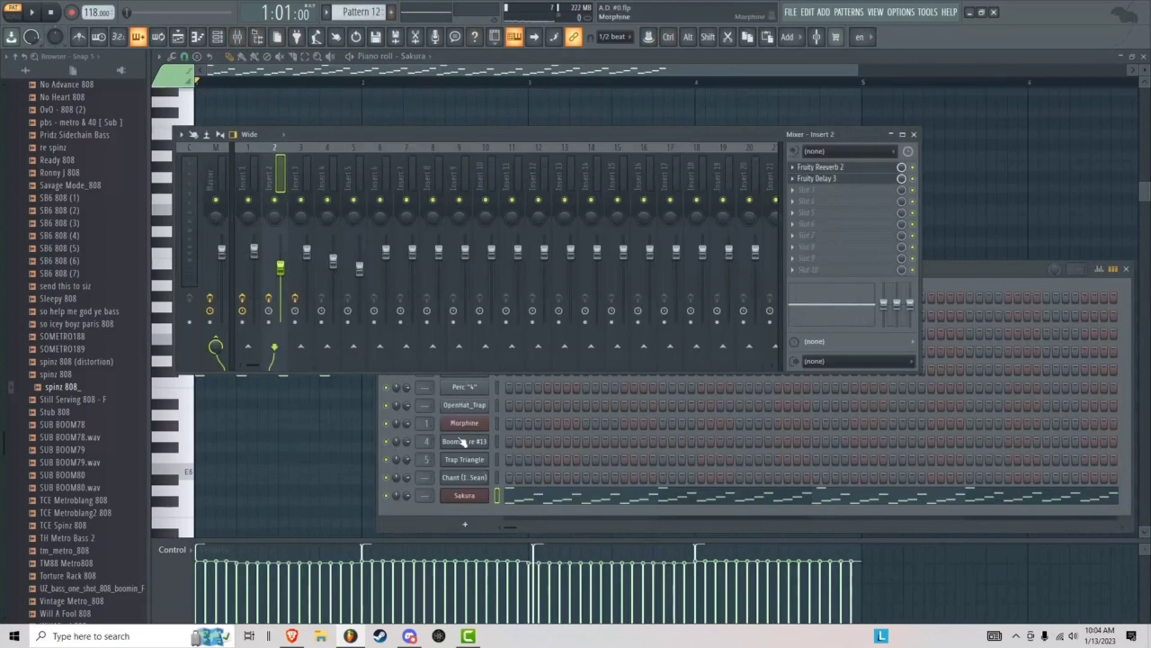
- Route the Sakura channel to mixer Insert 6 and toggle that insert's Fruity Parametric EQ 2 during playback
left_click_drag(416, 500, 428, 495)
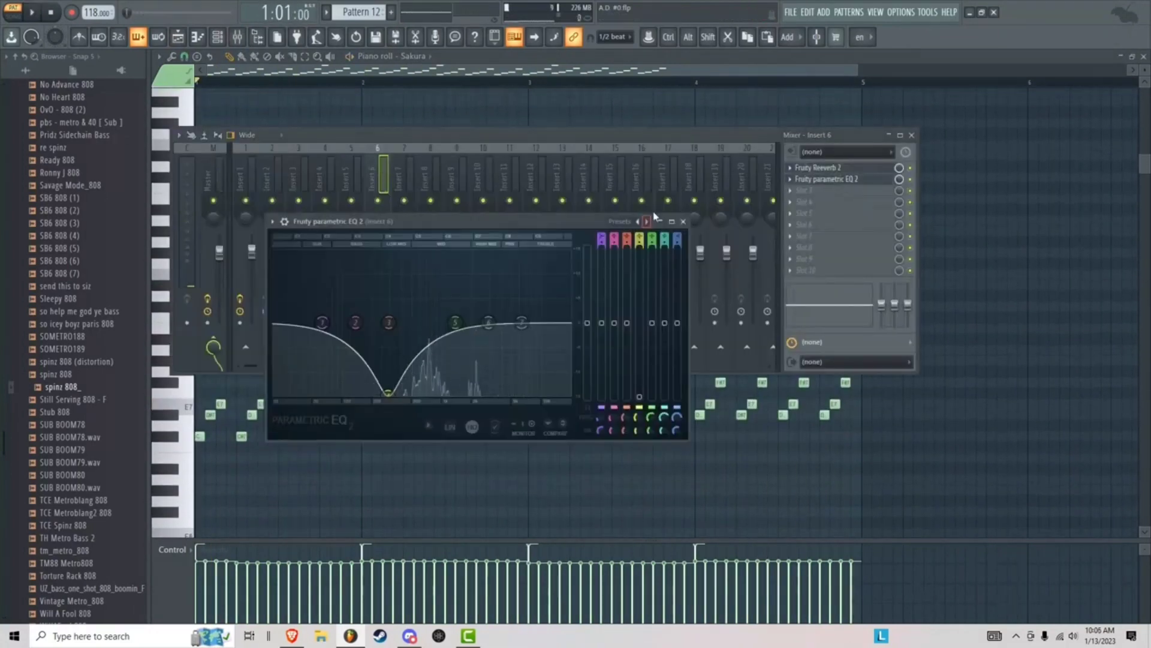
key("space")
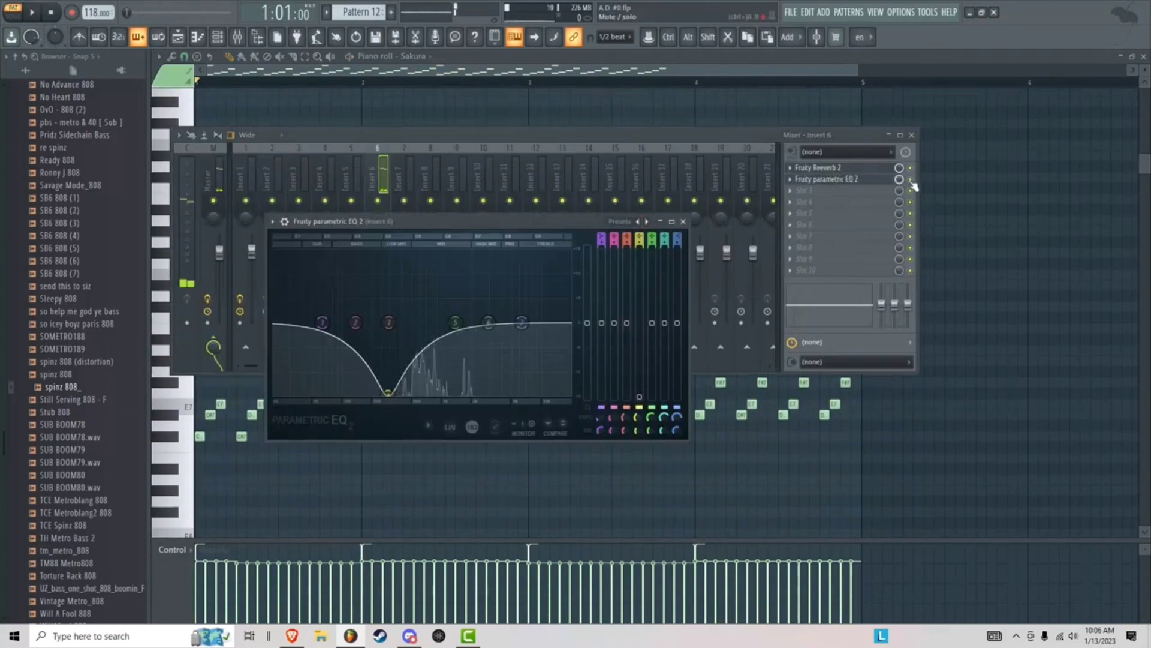
left_click(912, 183)
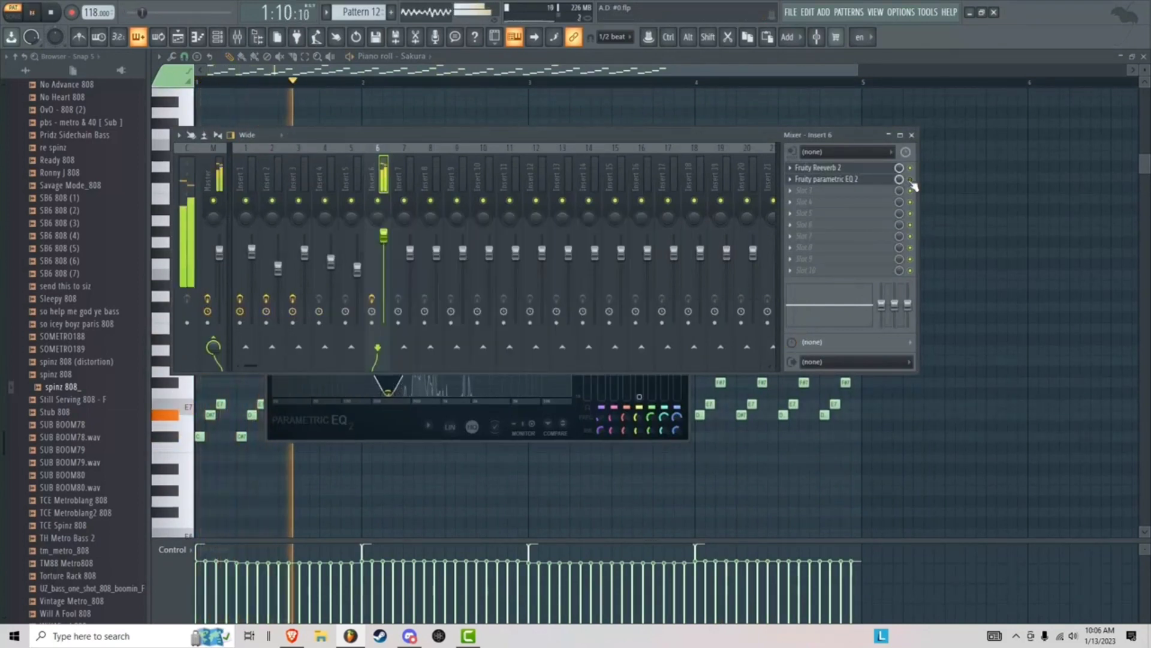
key("space")
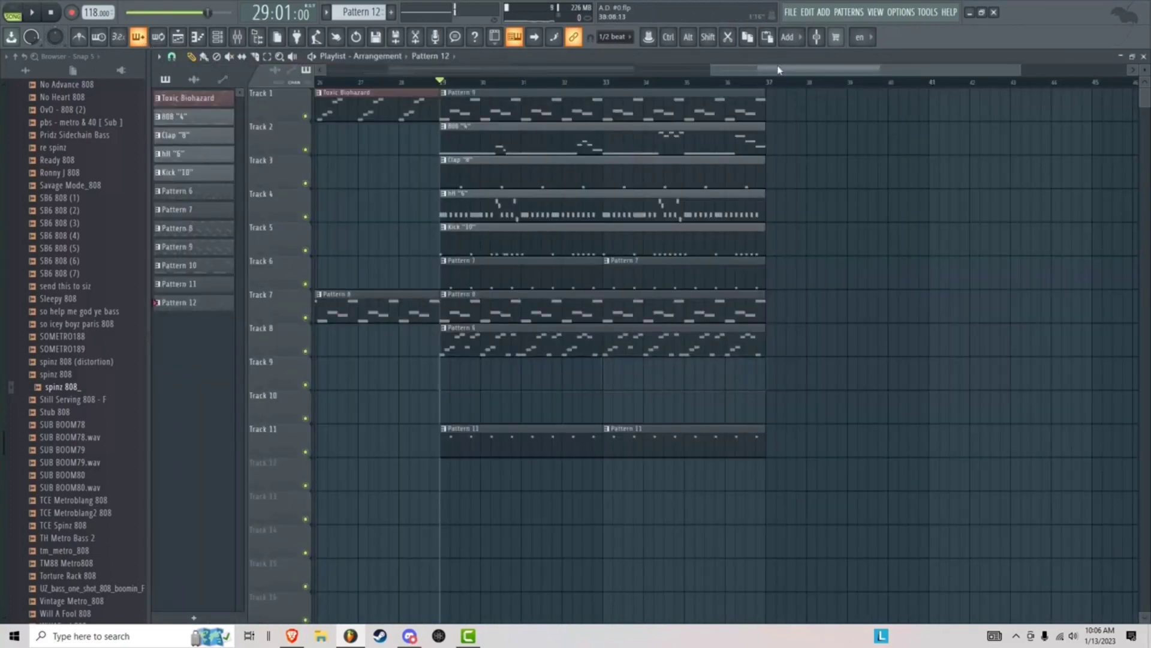
- Examine and play the Surge XT notes of Pattern 6, and go back to the arrangement's second drop at bar 29
left_click_drag(778, 70, 754, 113)
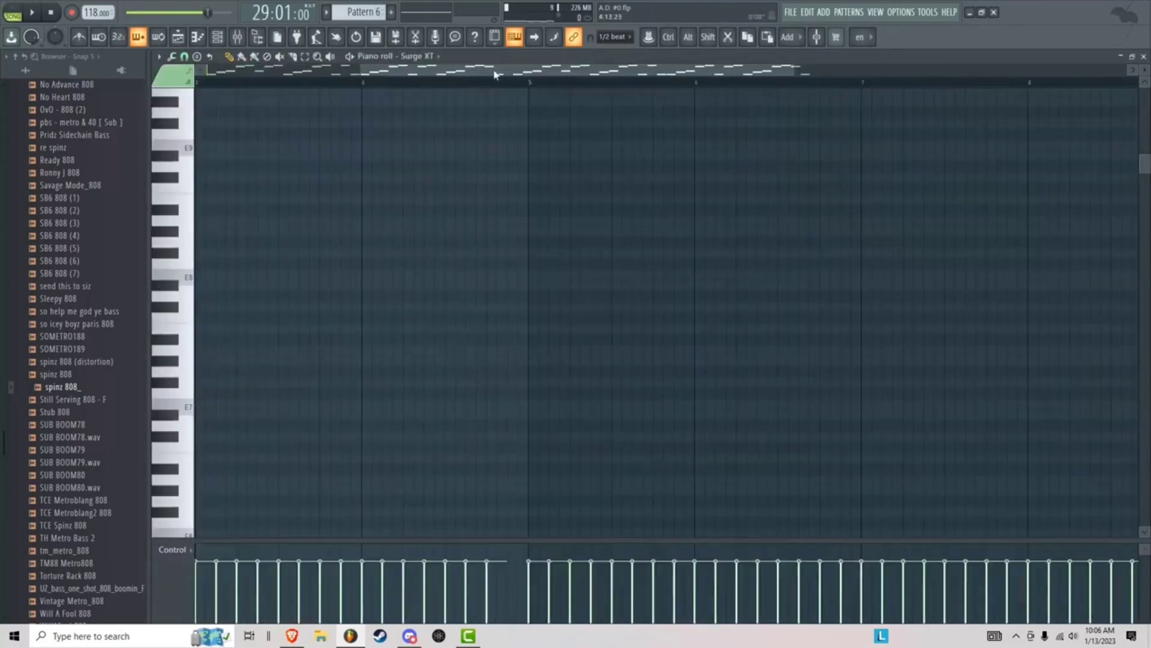
double_click(588, 240)
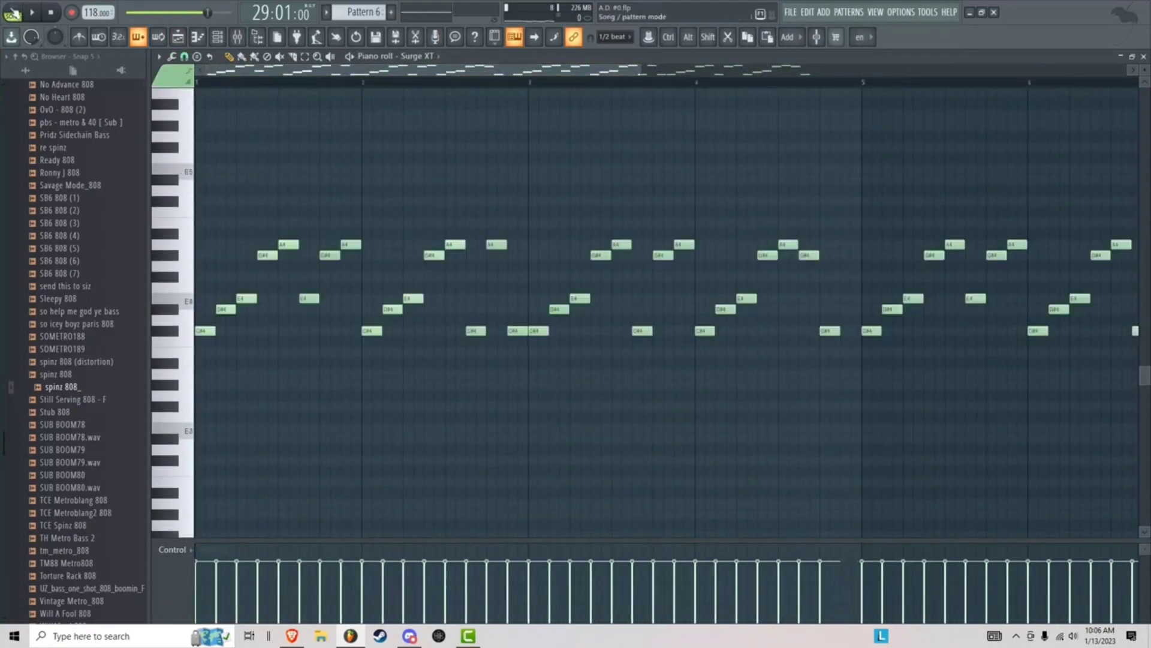
key("space")
left_click_drag(418, 77, 507, 78)
left_click(178, 36)
key("space")
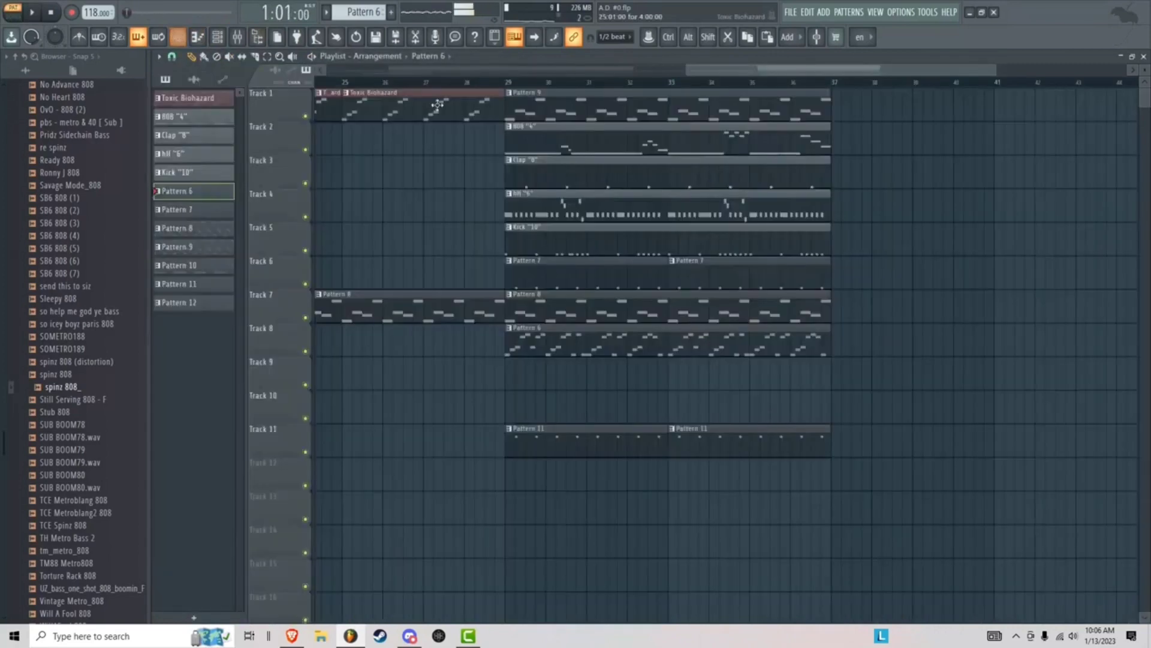
- Play the arrangement from bar 1 to hear the intro leading into the first drop
left_click_drag(507, 81, 406, 96)
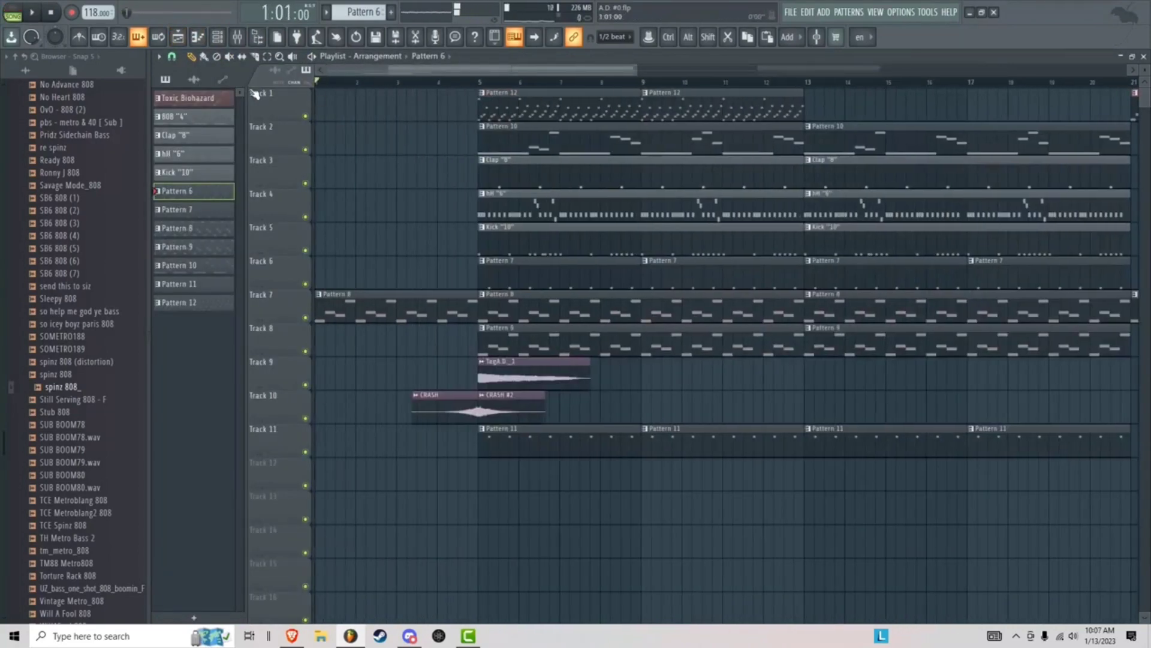
key("space")
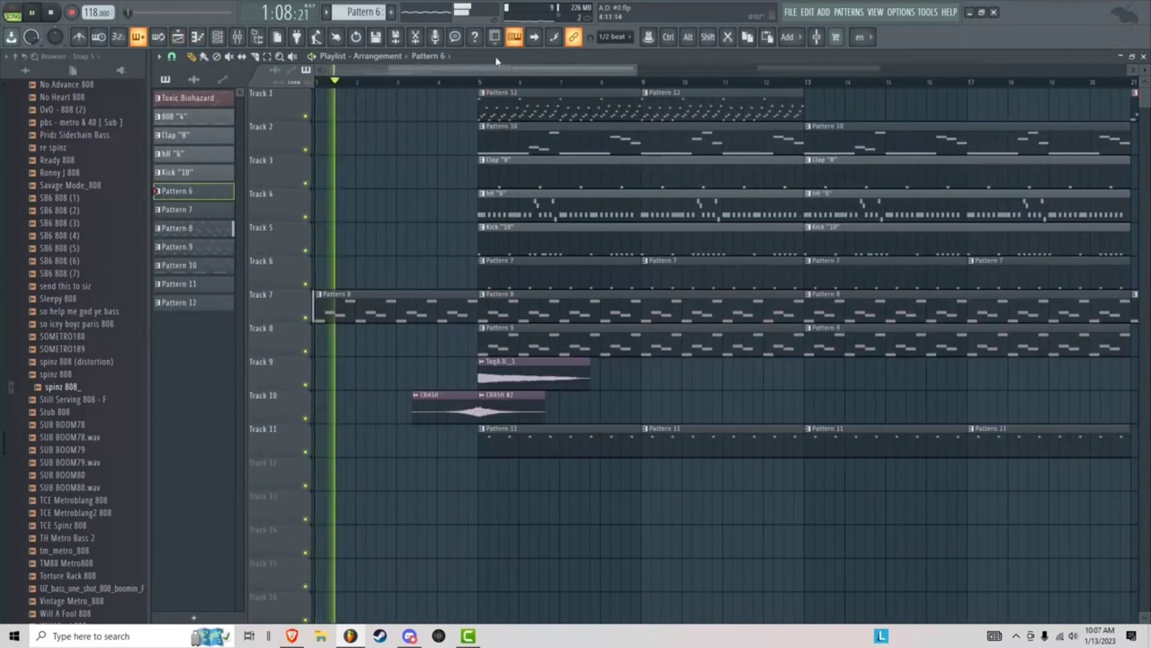
scroll(507, 71, "right", 1)
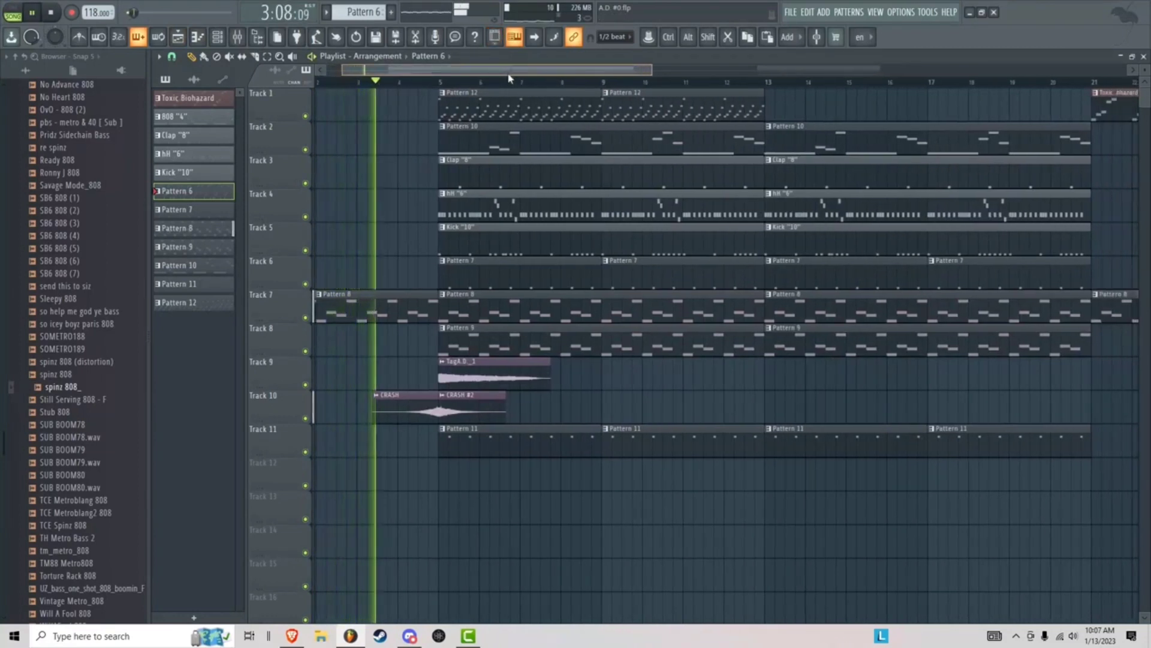
- Play the first drop from bar 5 to bar 12 to review its layered patterns, and stop
scroll(512, 78, "right", 1)
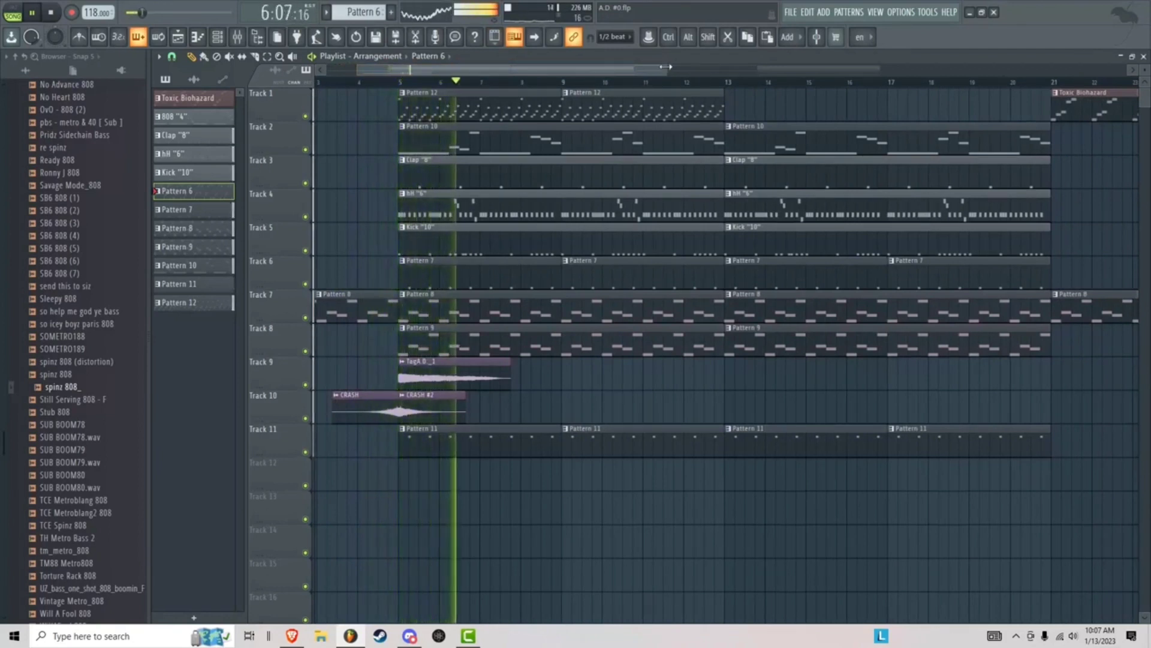
left_click_drag(667, 70, 729, 87)
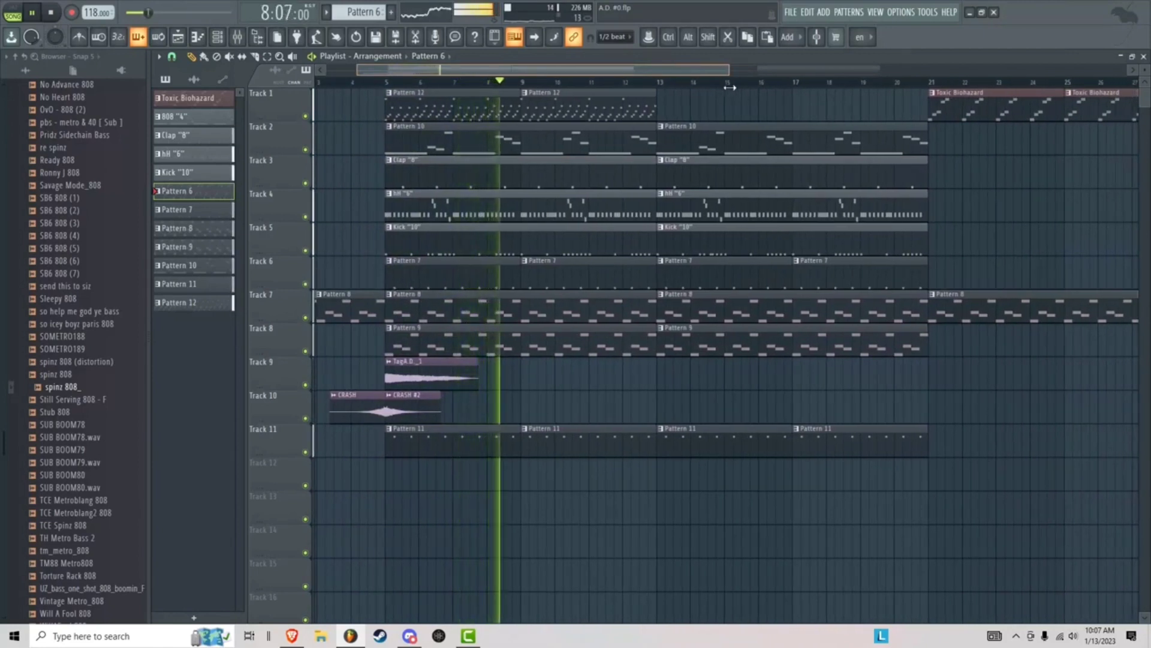
left_click_drag(729, 92, 713, 90)
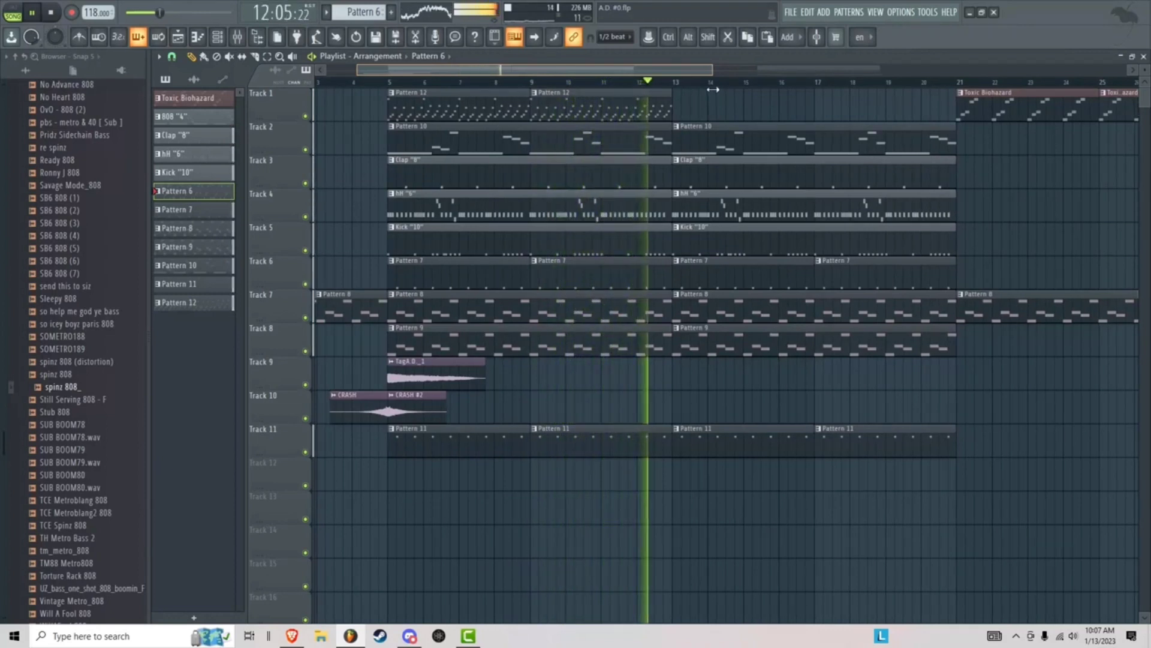
key("space")
- Close the drum kit's 808s folder in the sample browser and open its Percs folder
key("F6")
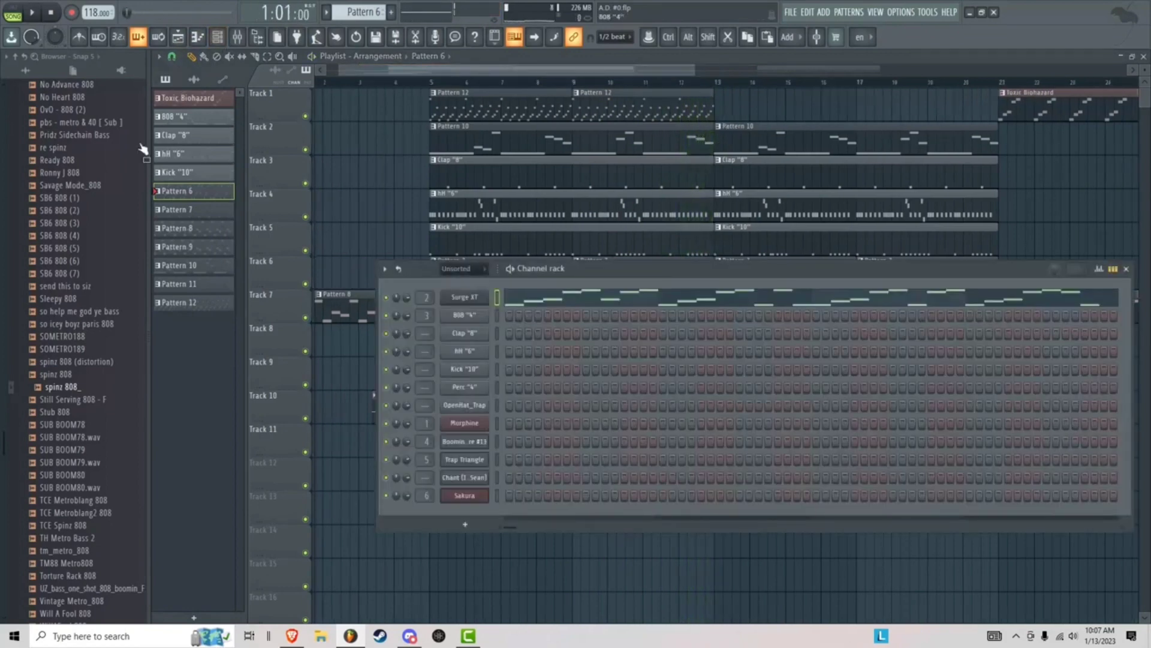
scroll(77, 275, "up", 15)
scroll(78, 300, "up", 20)
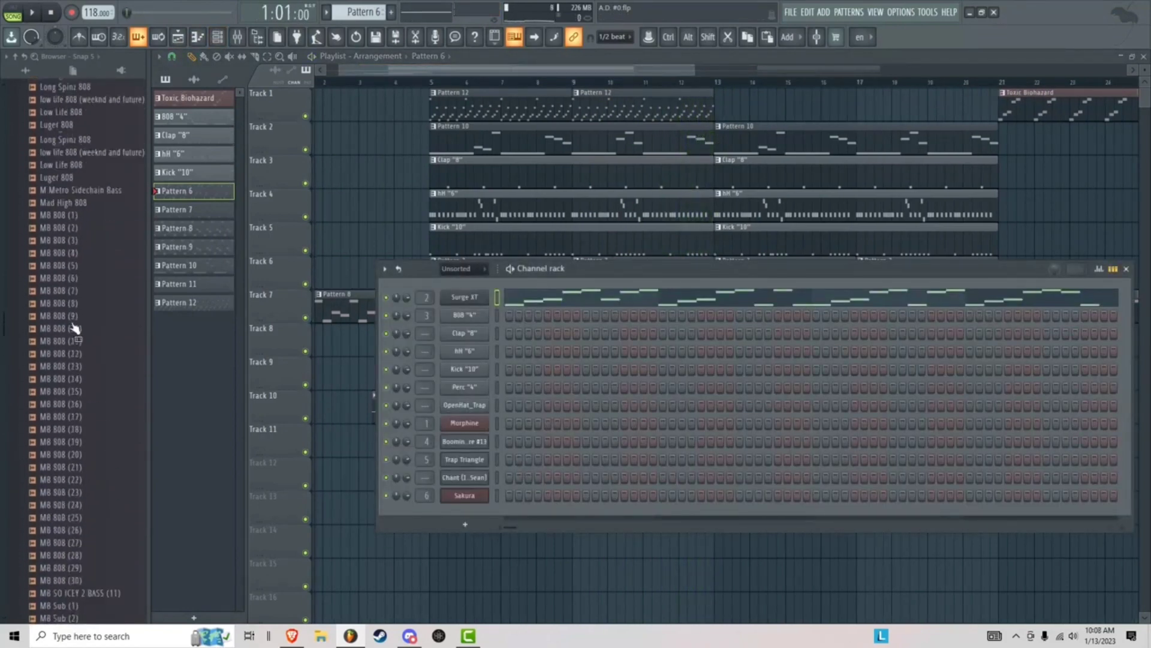
scroll(78, 330, "up", 20)
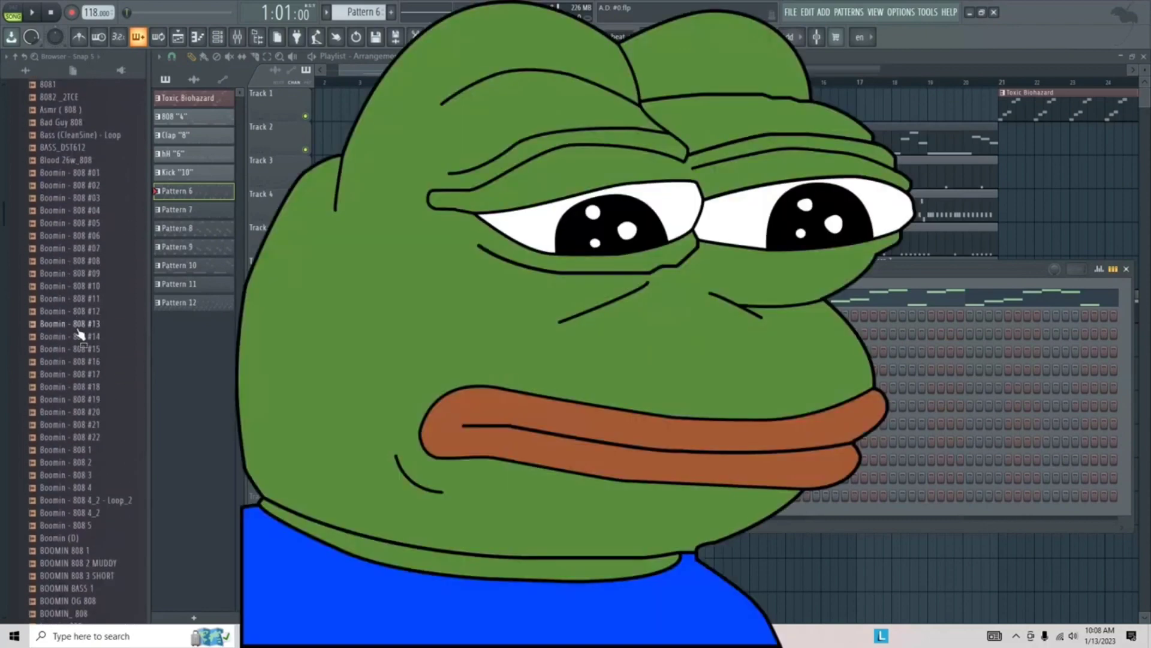
scroll(78, 330, "up", 15)
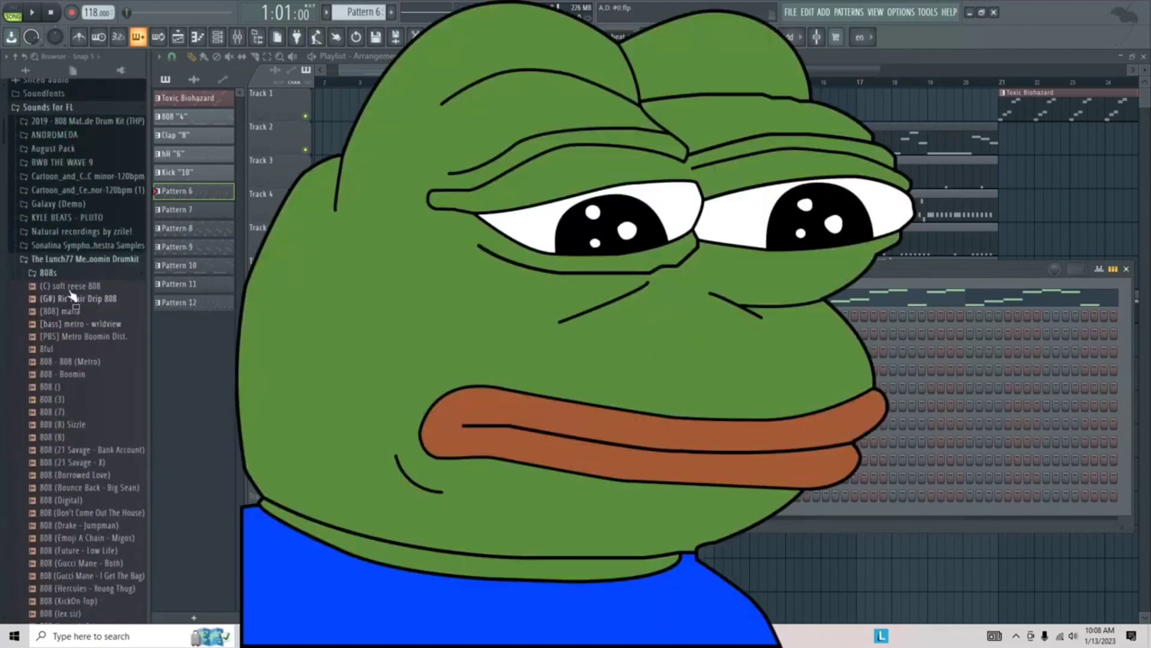
left_click(75, 273)
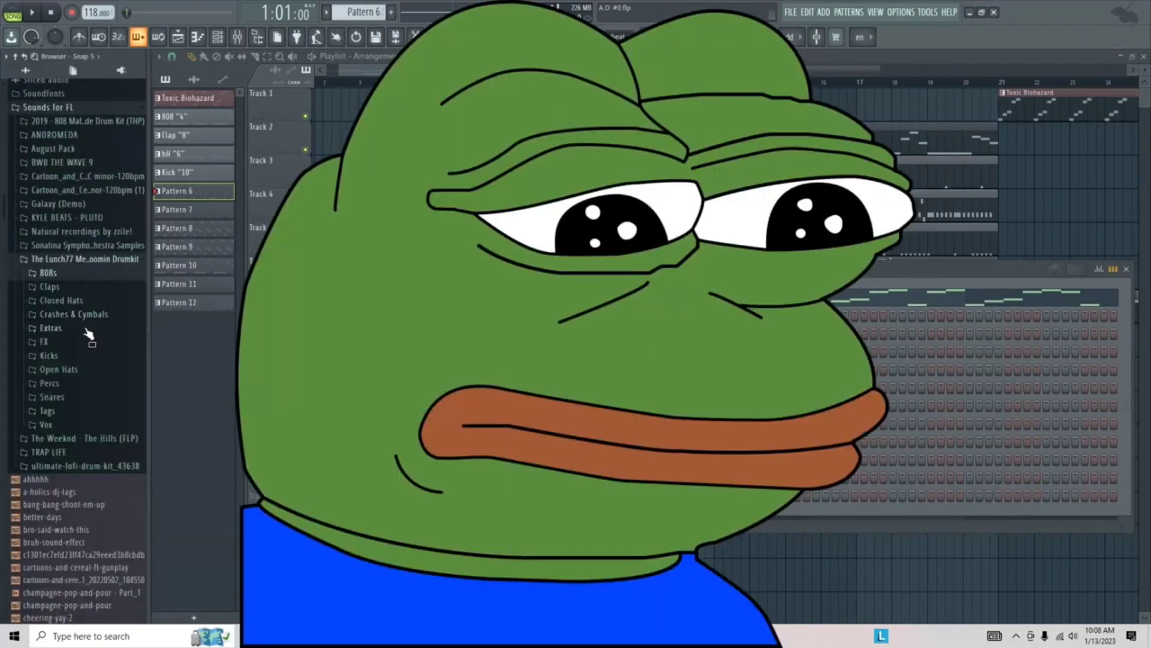
left_click(48, 383)
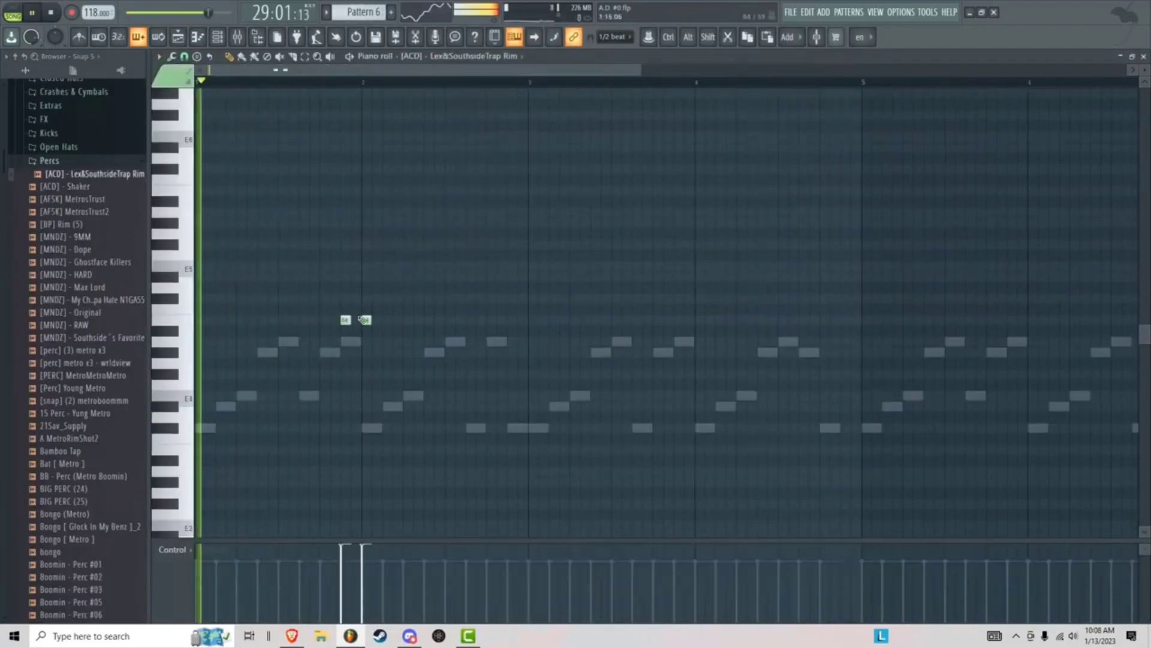
- Add two B4 rim hits in the second half of bar 3 and swap the channel's sample for [AFSK] MetrosTrust
left_click(636, 319)
left_click(678, 319)
left_click(72, 199)
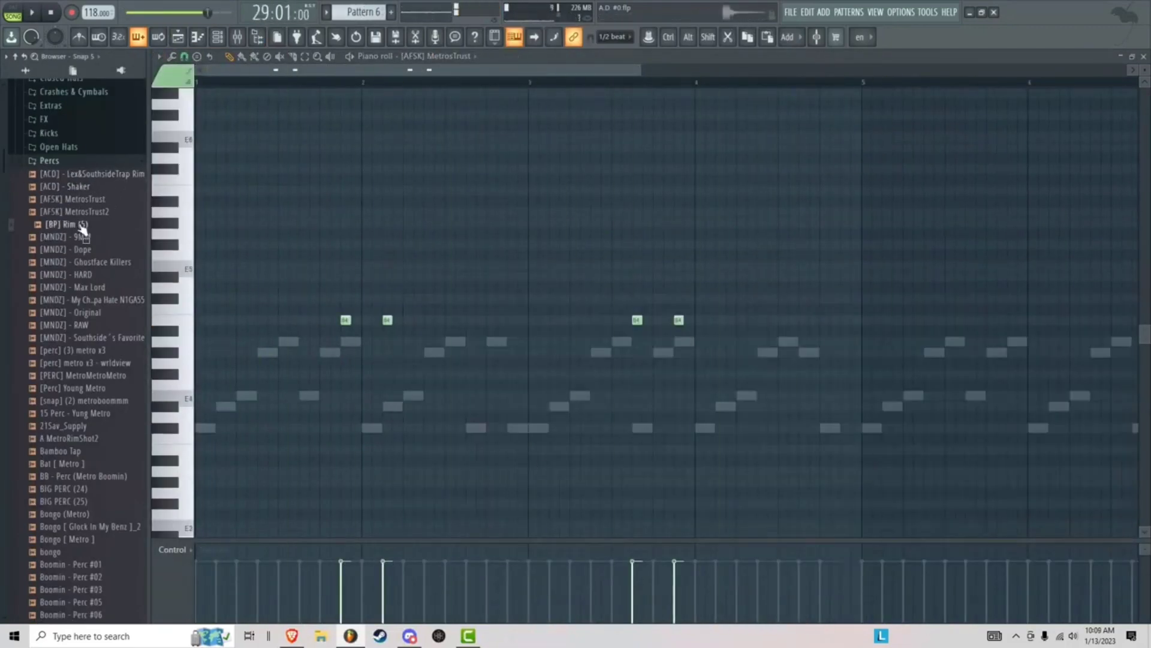
- Add a C5 hit on the BIG PERC (25) channel and play Pattern 13 to check the percussion
left_click(438, 56)
left_click(438, 271)
key("space")
left_click(727, 306)
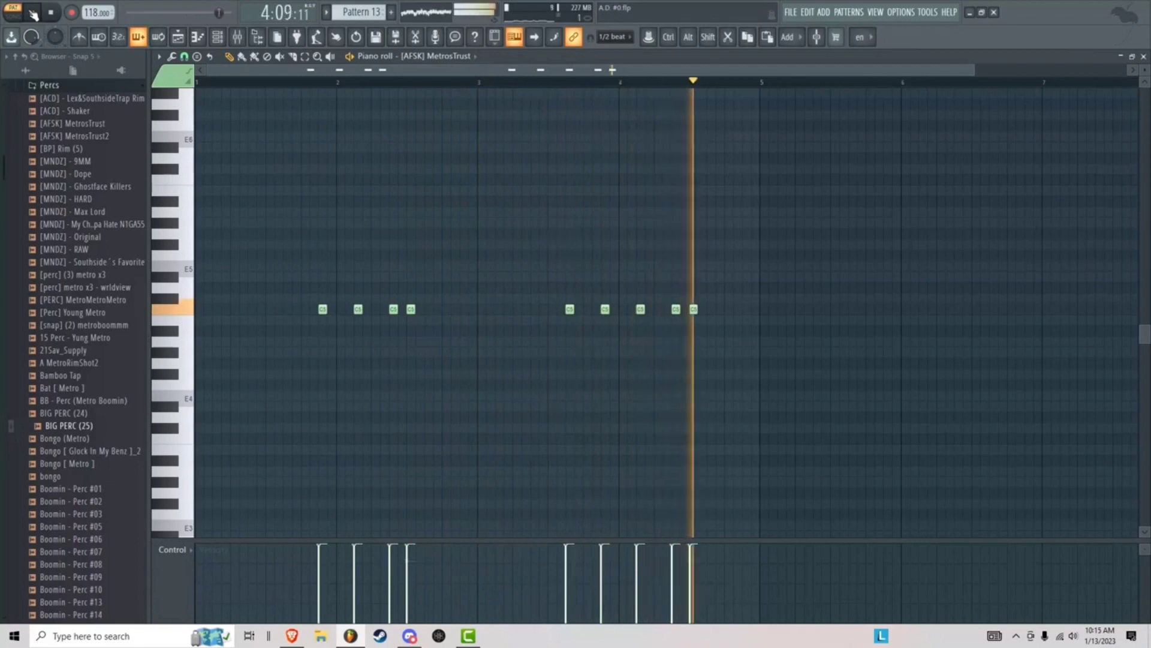
key("space")
- Play the arrangement from bar 5 to hear the Pattern 13 percussion within the first drop
left_click(191, 40)
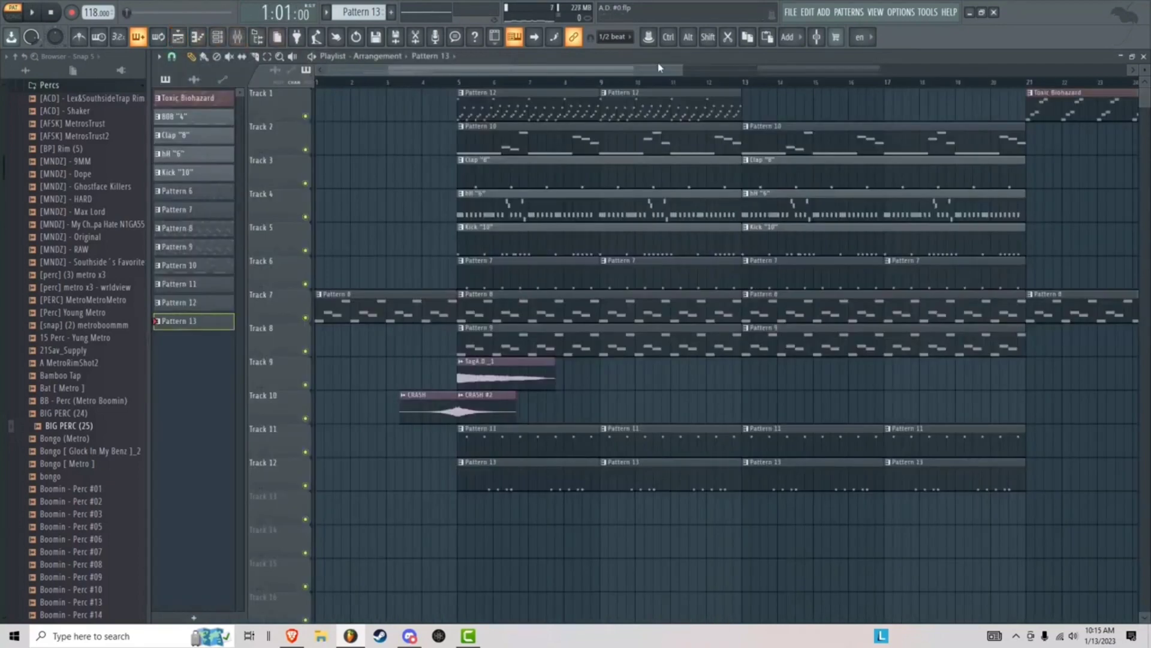
left_click_drag(682, 67, 490, 96)
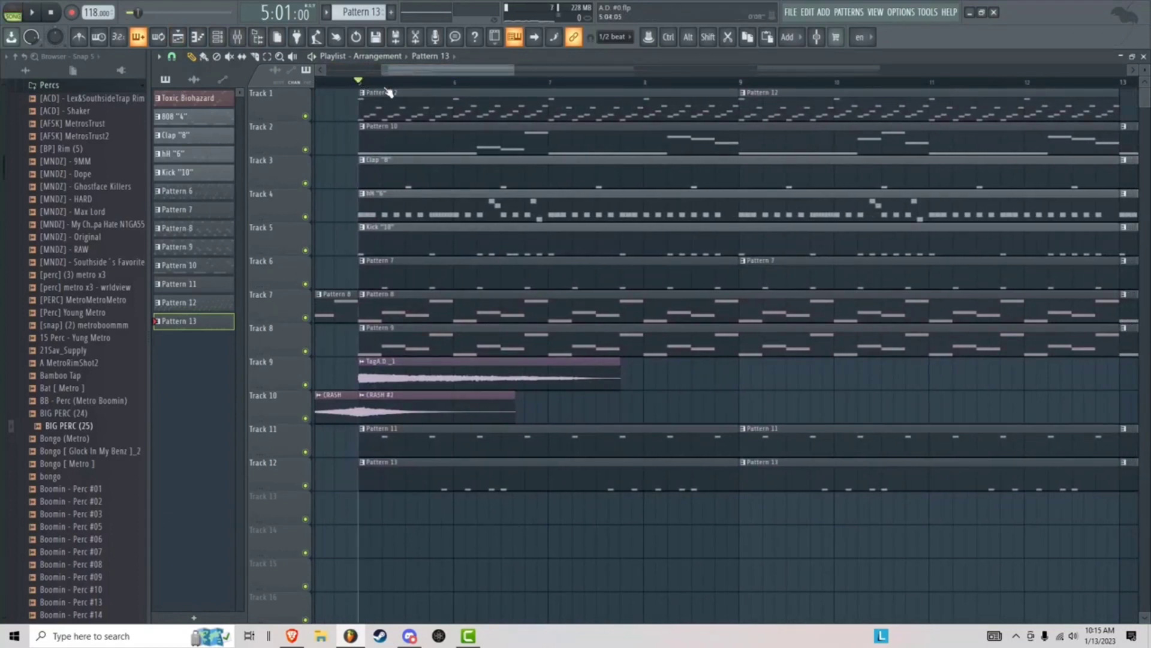
left_click_drag(427, 74, 423, 81)
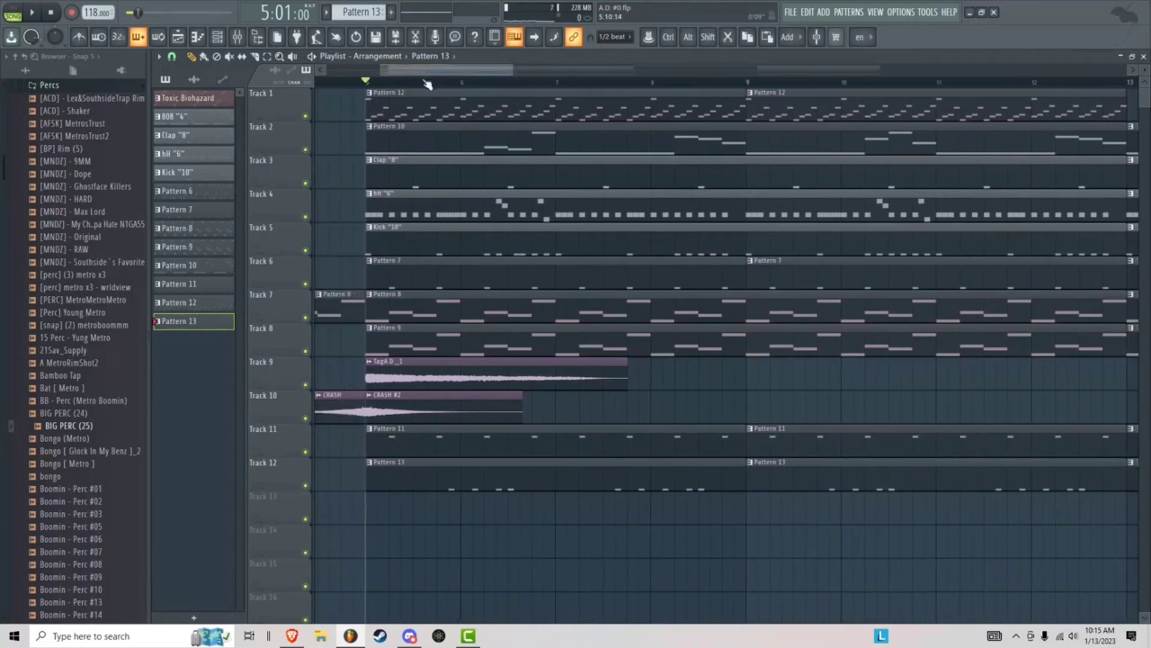
key("space")
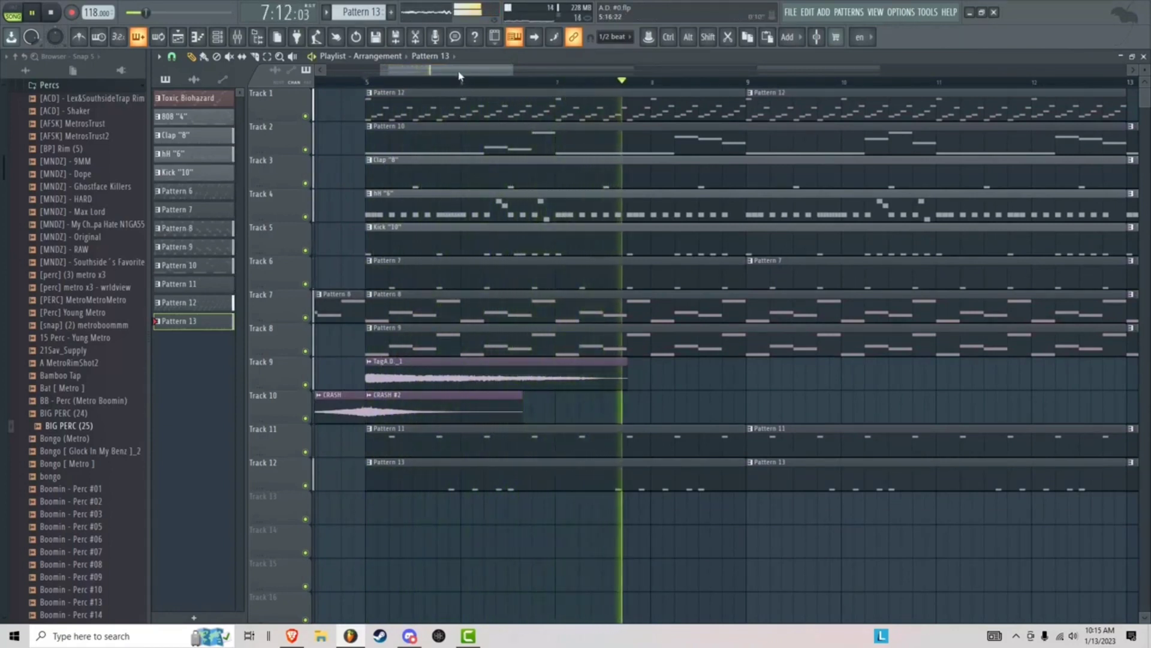
left_click_drag(460, 73, 489, 101)
key("space")
- Examine the MetrosTrust and BIG PERC (25) notes of Pattern 13 in the piano roll
double_click(437, 483)
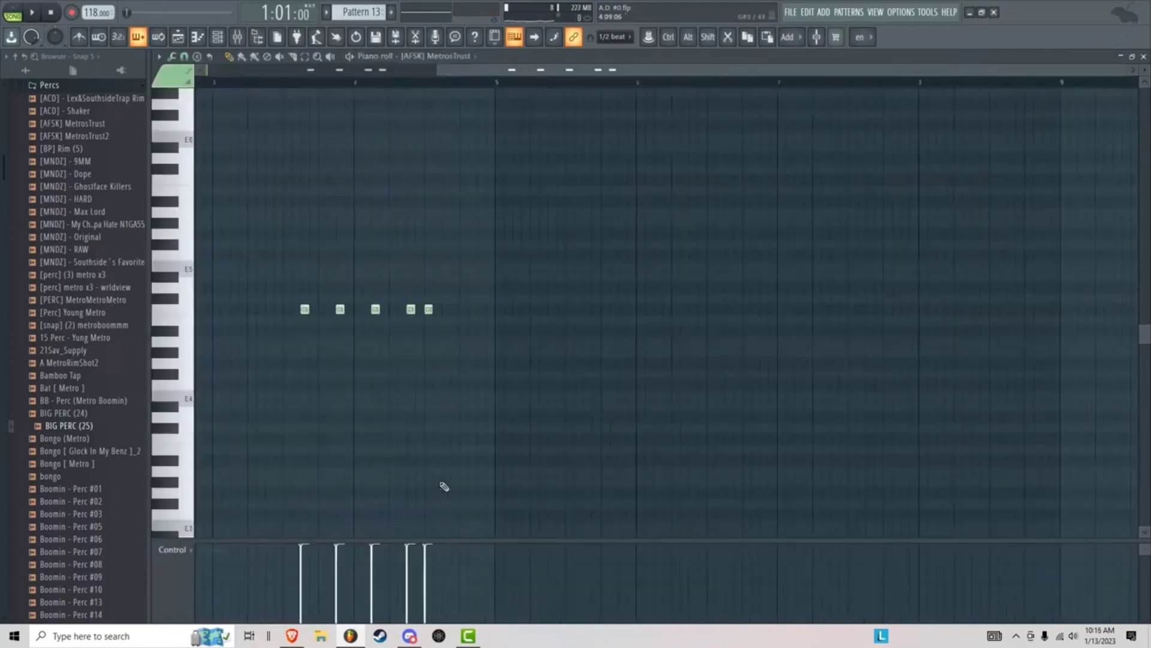
left_click(465, 58)
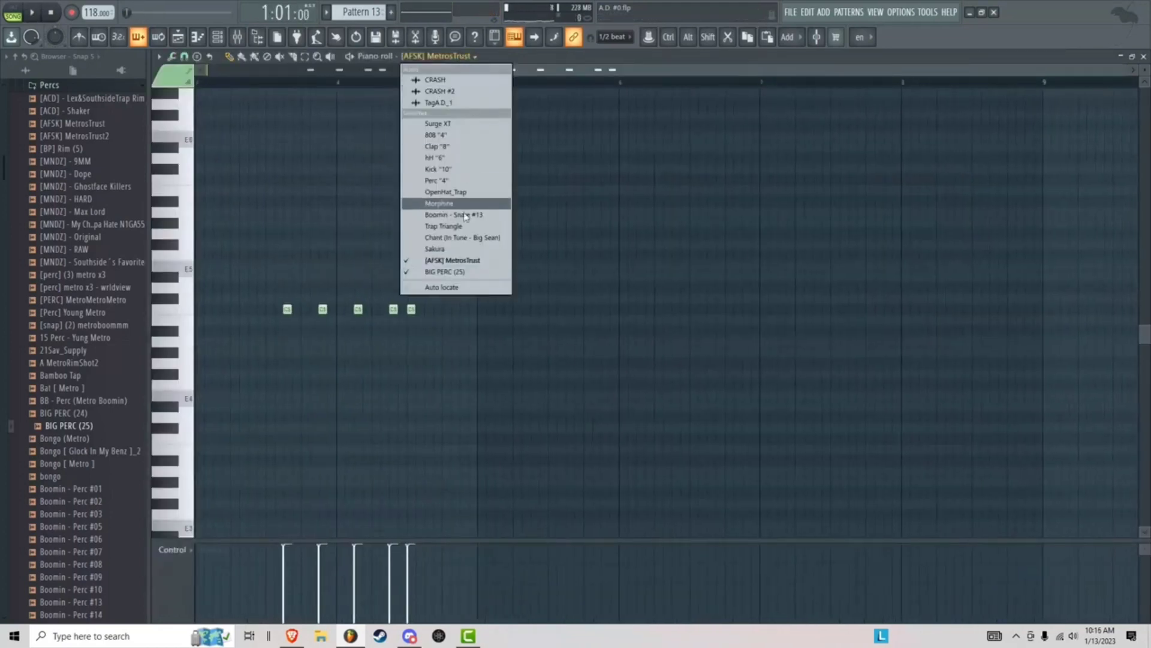
left_click(475, 279)
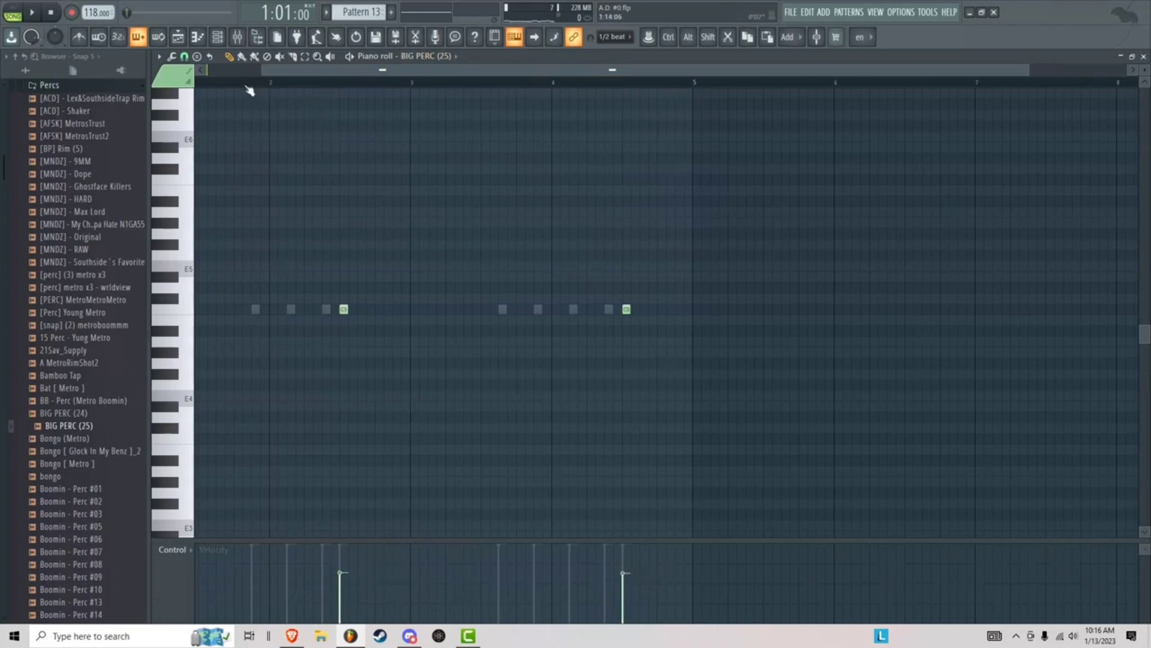
key("space")
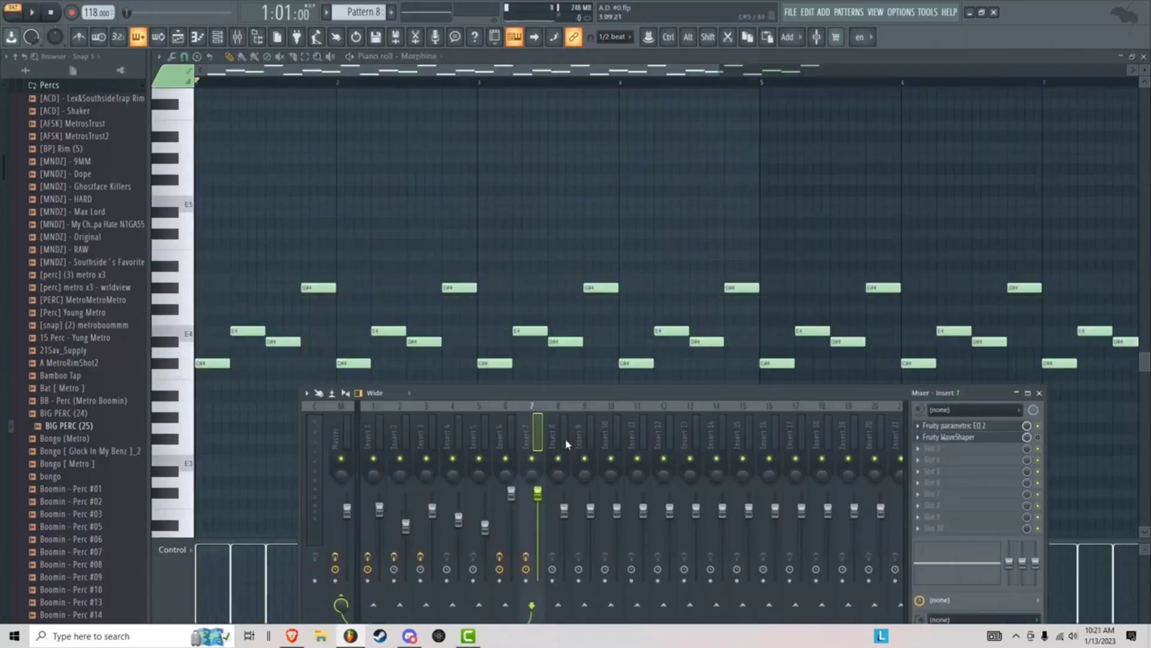
- Play Pattern 8's Morphine melody and Pattern 9's Morphine #2 melody to compare them, keeping the mixer clear of the notes
left_click_drag(567, 393, 568, 481)
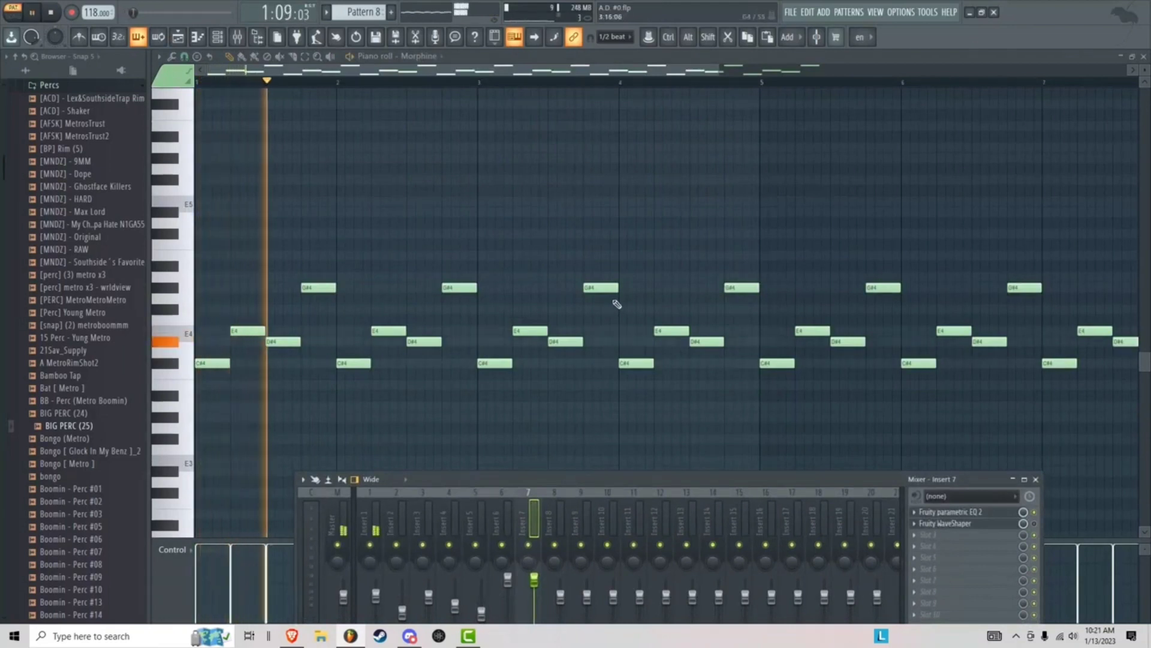
key("space")
scroll(361, 11, "up", 1)
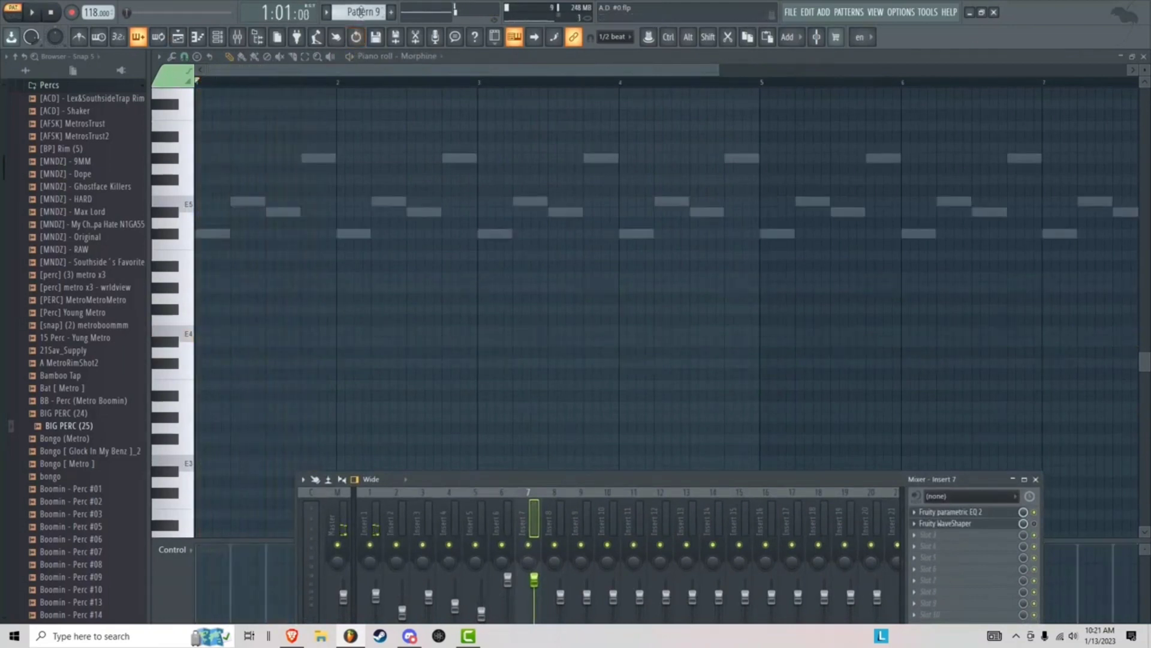
key("ctrl+v")
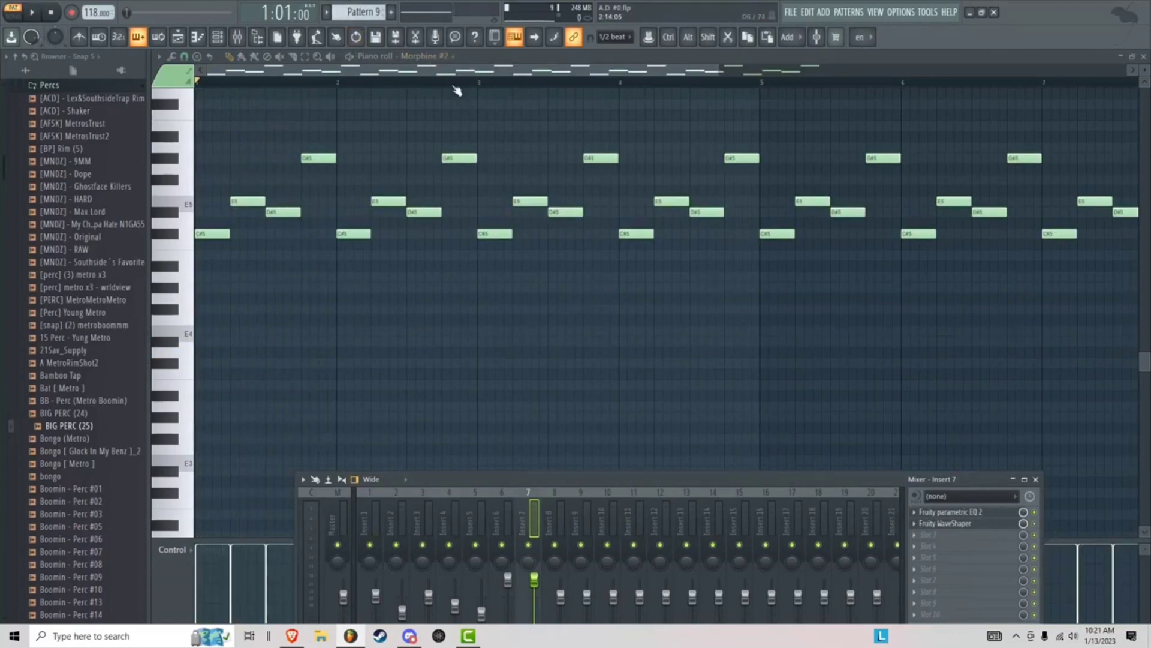
scroll(492, 204, "up", 4)
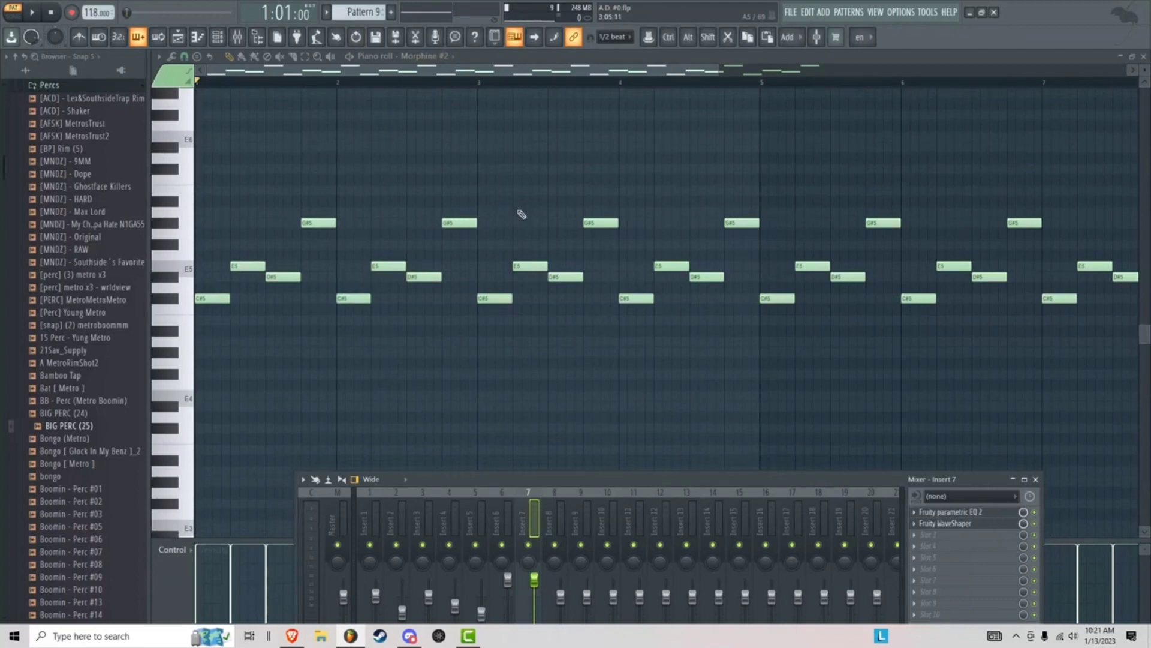
key("space")
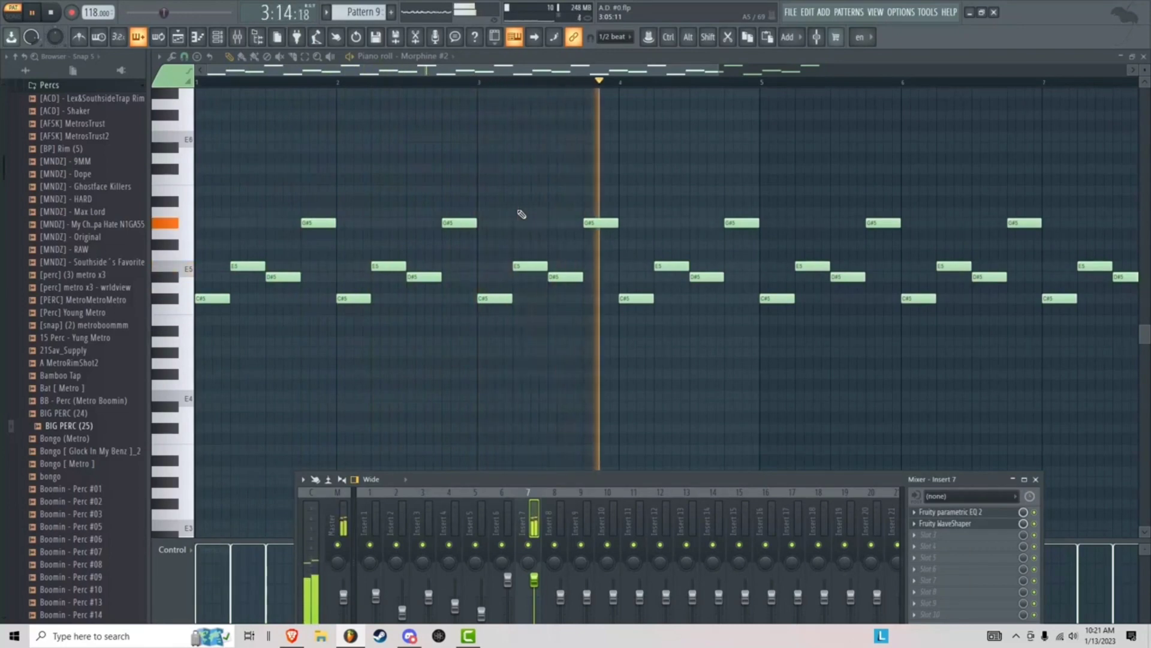
- Play the arrangement from about bar 12 into bar 13 to hear the change between the drop's halves
left_click(178, 37)
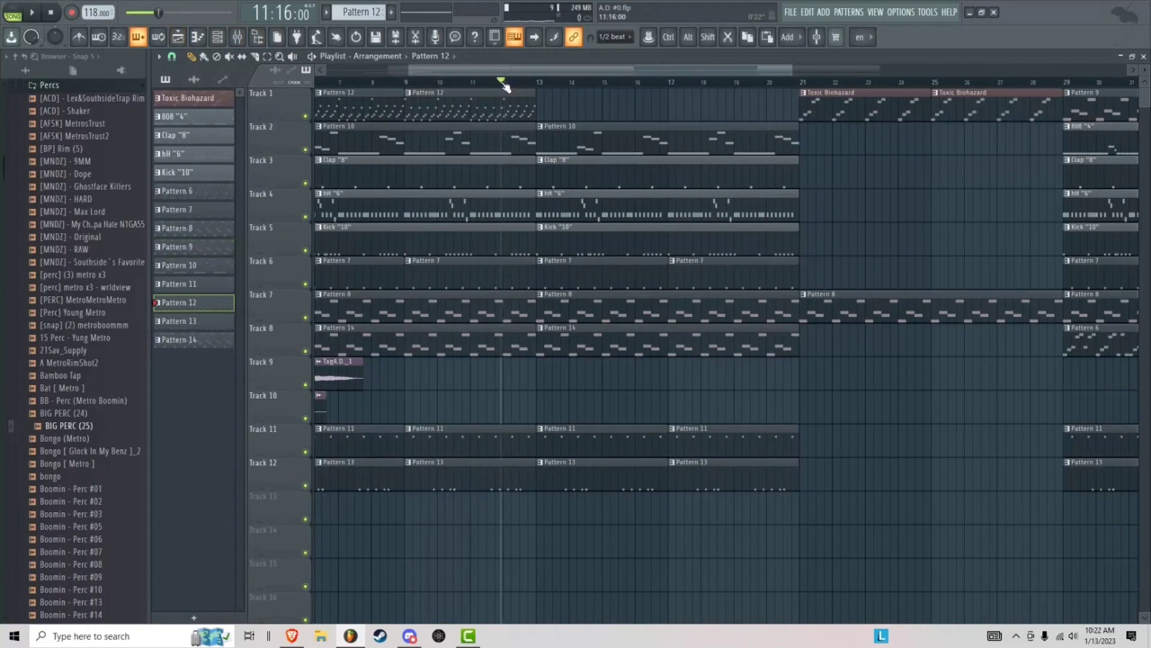
left_click_drag(526, 73, 534, 74)
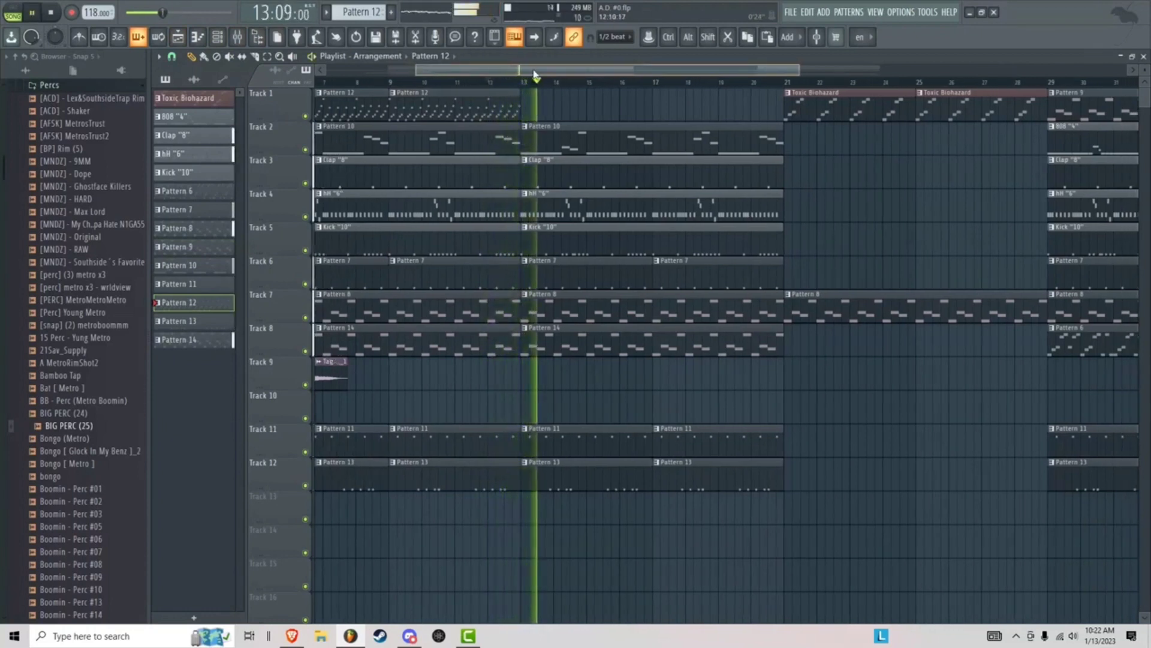
key("space")
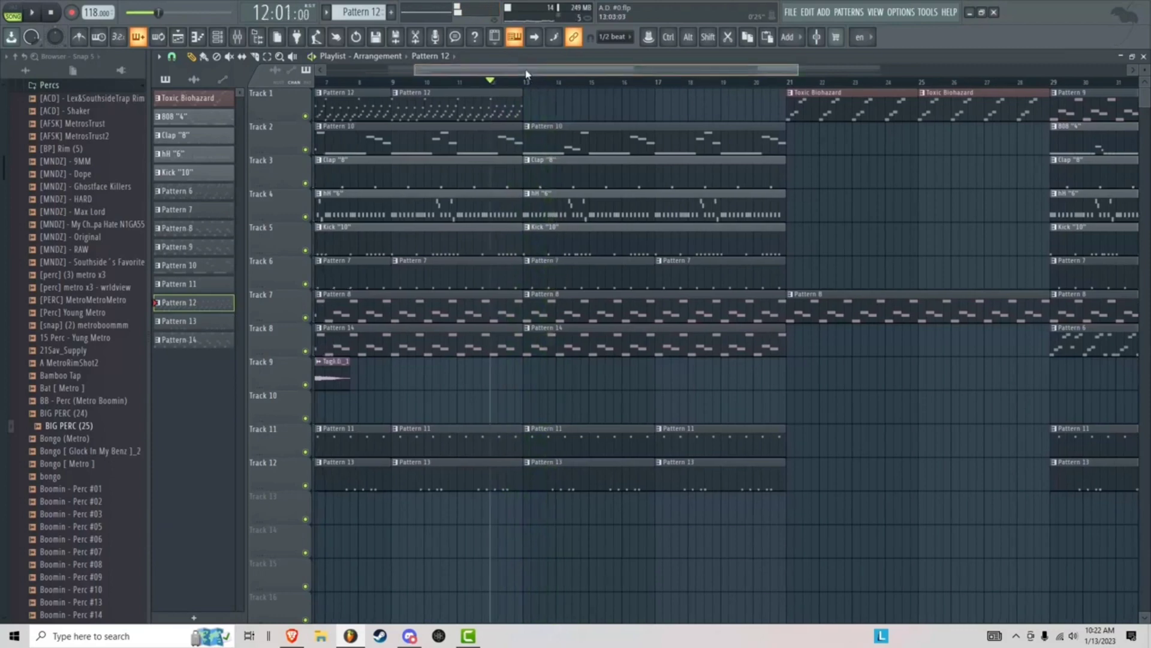
- Examine the Sakura melody notes of Pattern 12 in the piano roll
key("F7")
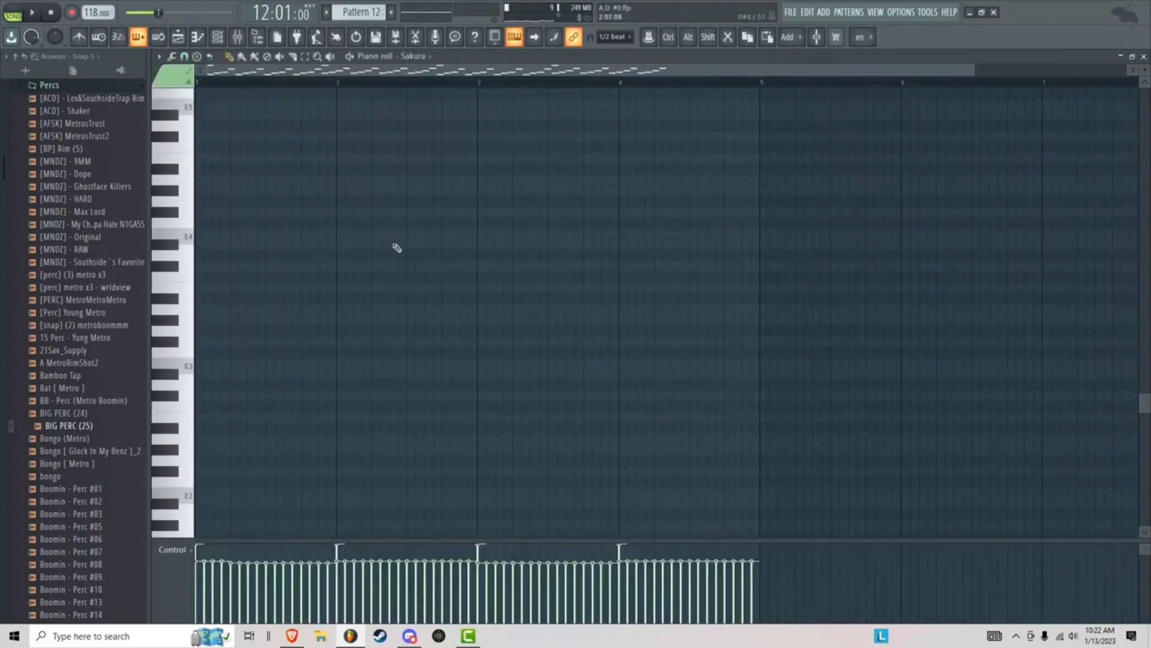
scroll(384, 252, "up", 12)
scroll(373, 180, "down", 3)
scroll(378, 172, "up", 2)
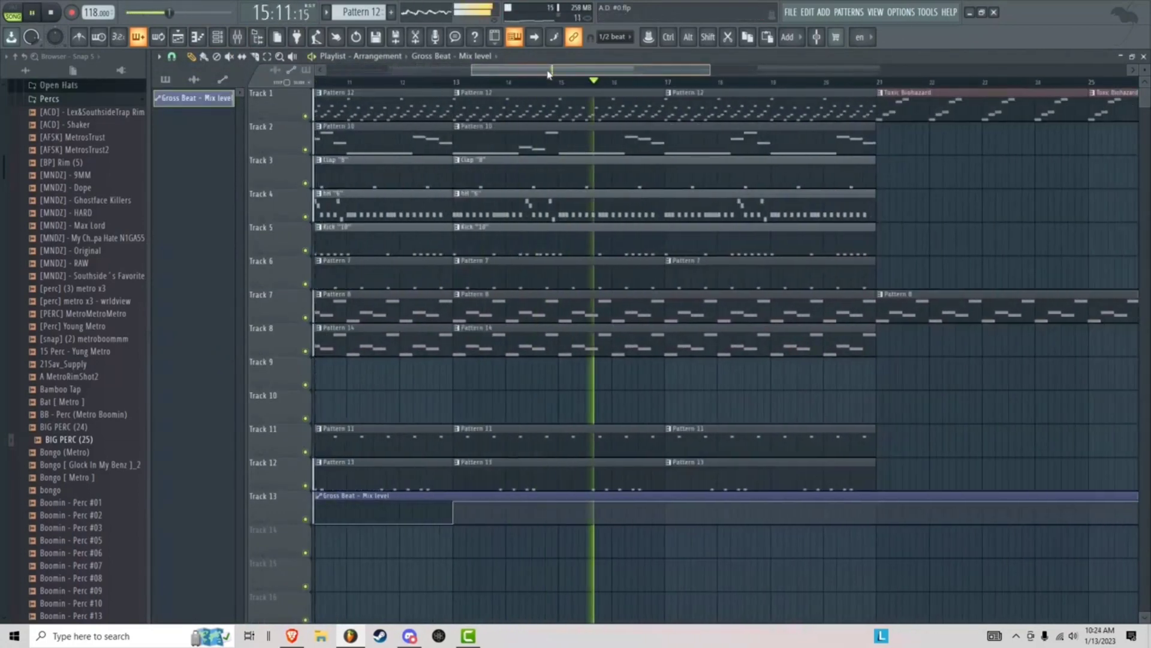
- Stop playback and delete the Pattern 14 clip that starts at bar 13 on Track 8
left_click(51, 12)
right_click(575, 343)
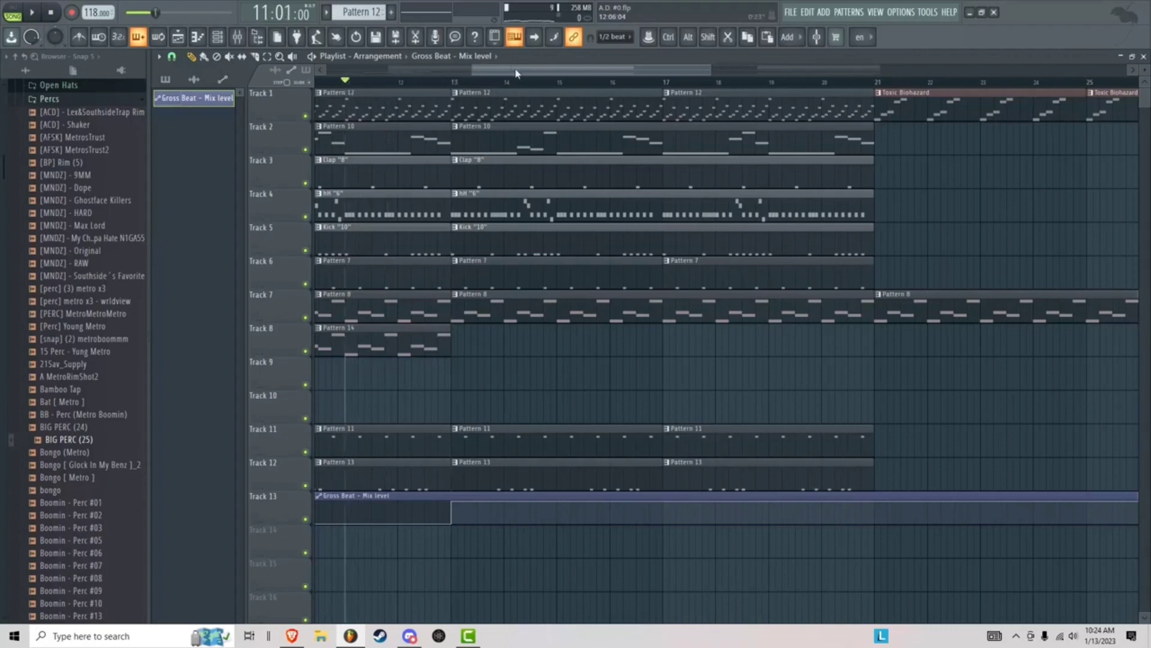
left_click_drag(516, 72, 547, 100)
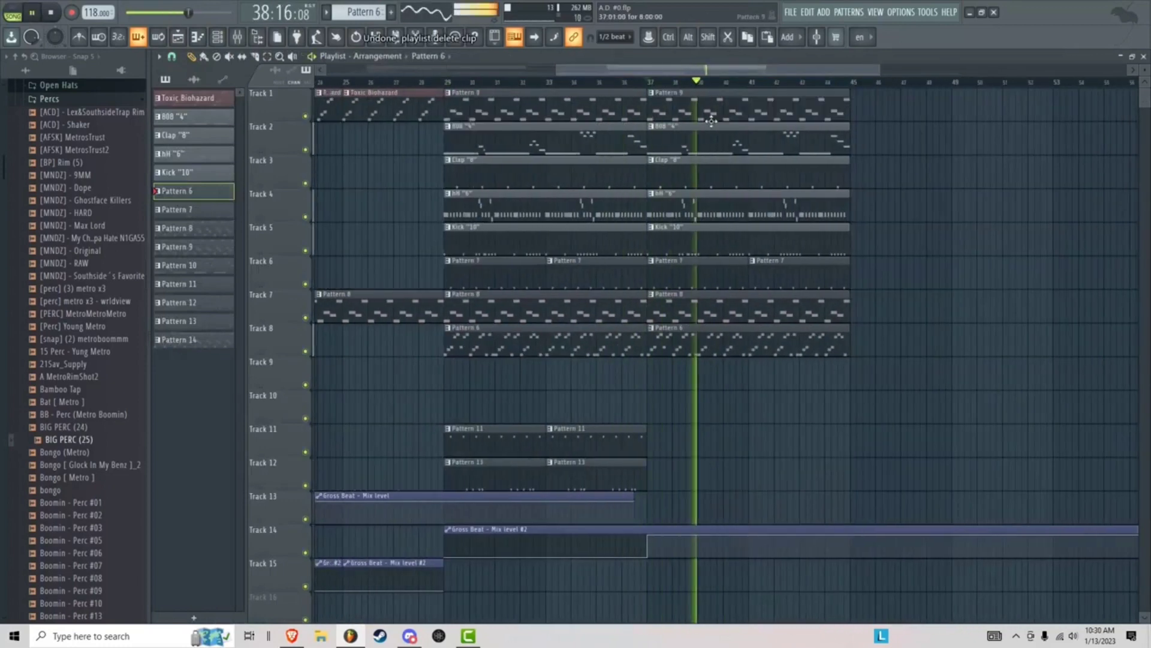
- Review the breakdown and first drop in playback, and examine the Pattern 6 outro from bar 37 to 45
key("space")
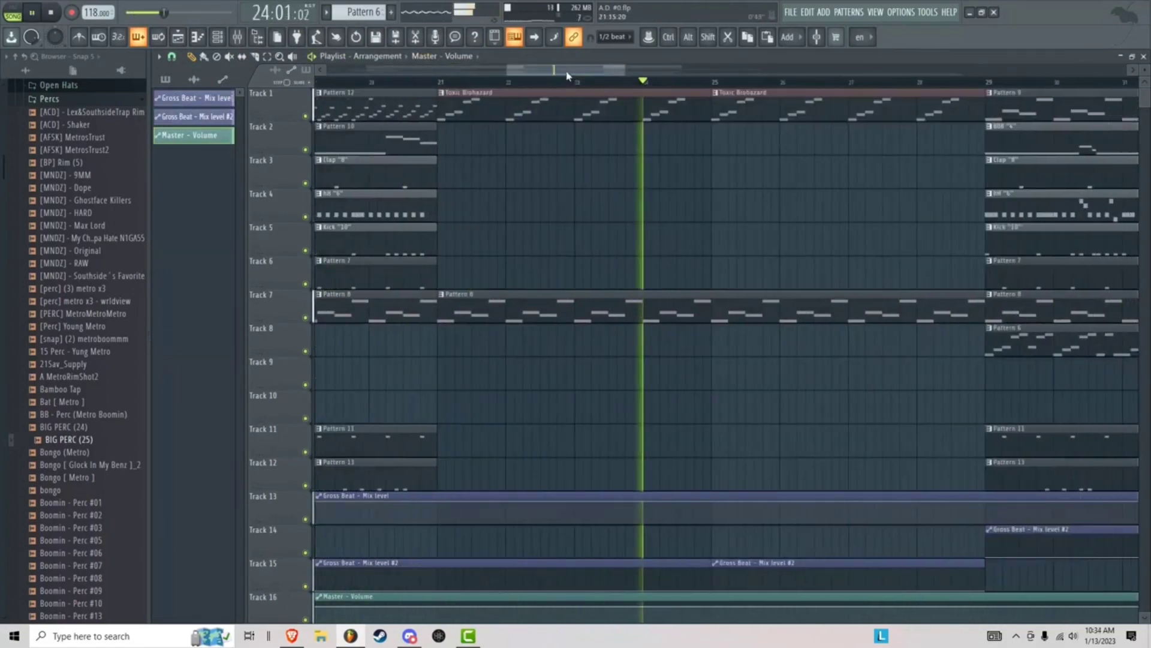
key("space")
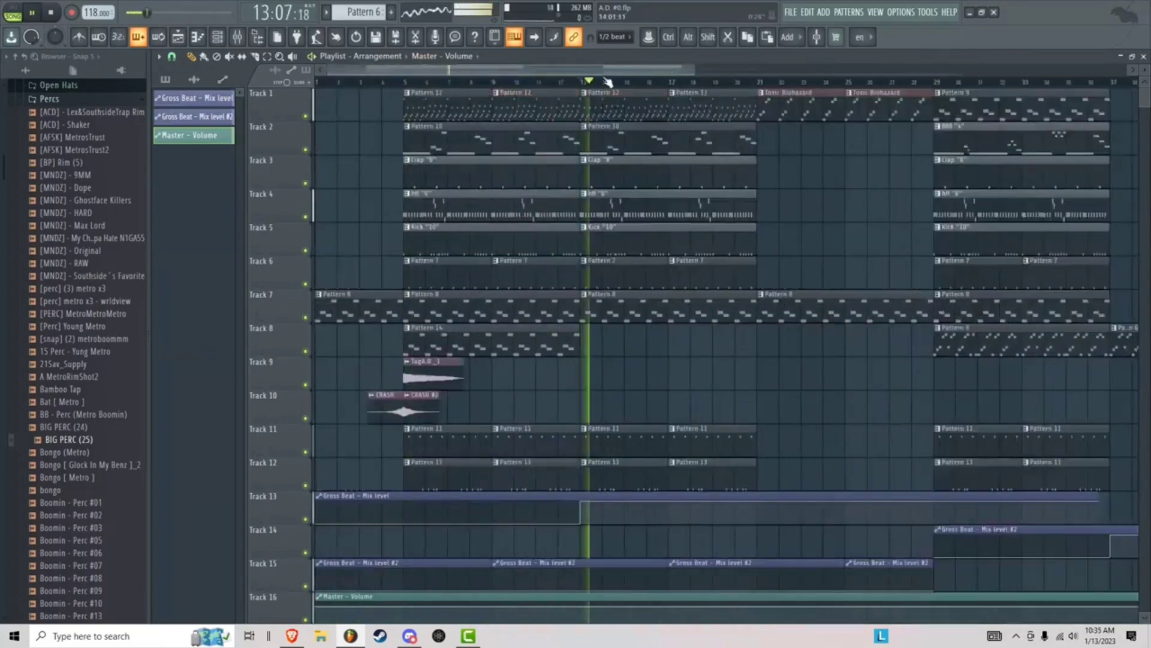
mouse_move(688, 70)
left_mouse_down()
mouse_move(654, 78)
mouse_move(782, 147)
mouse_move(728, 154)
left_mouse_up()
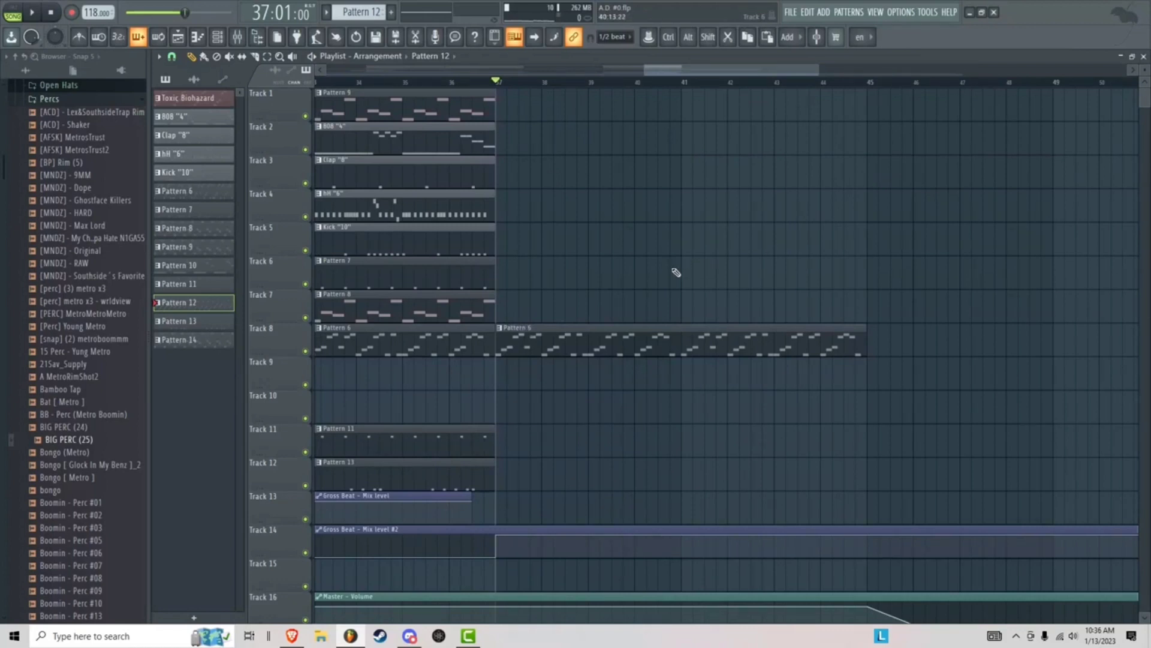
left_click_drag(703, 75, 734, 75)
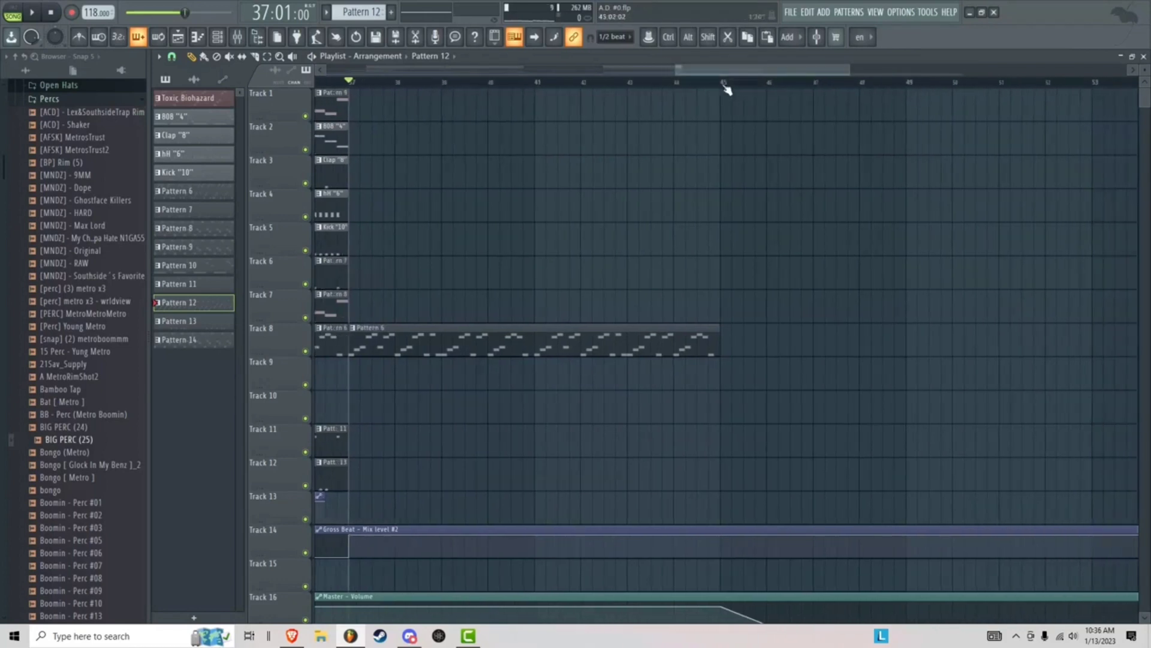
- Examine the end of the Pattern 6 outro at bar 45 and the change from the final drop into it around bar 37
left_click(721, 83)
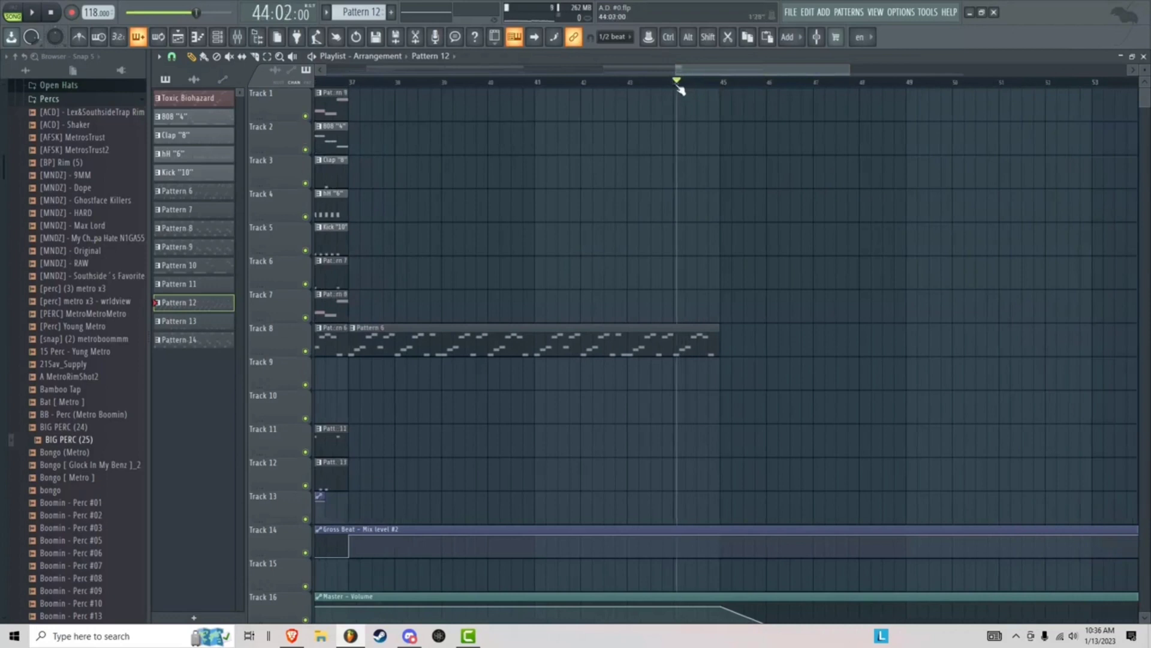
left_click_drag(682, 74, 627, 83)
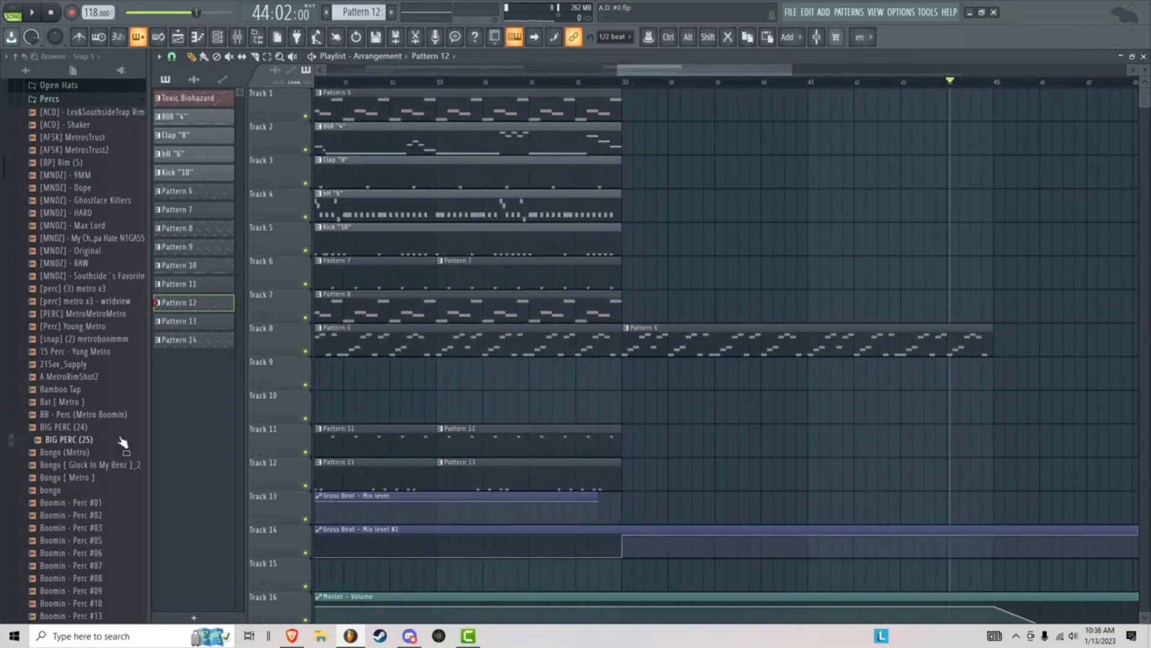
scroll(123, 442, "up", 8)
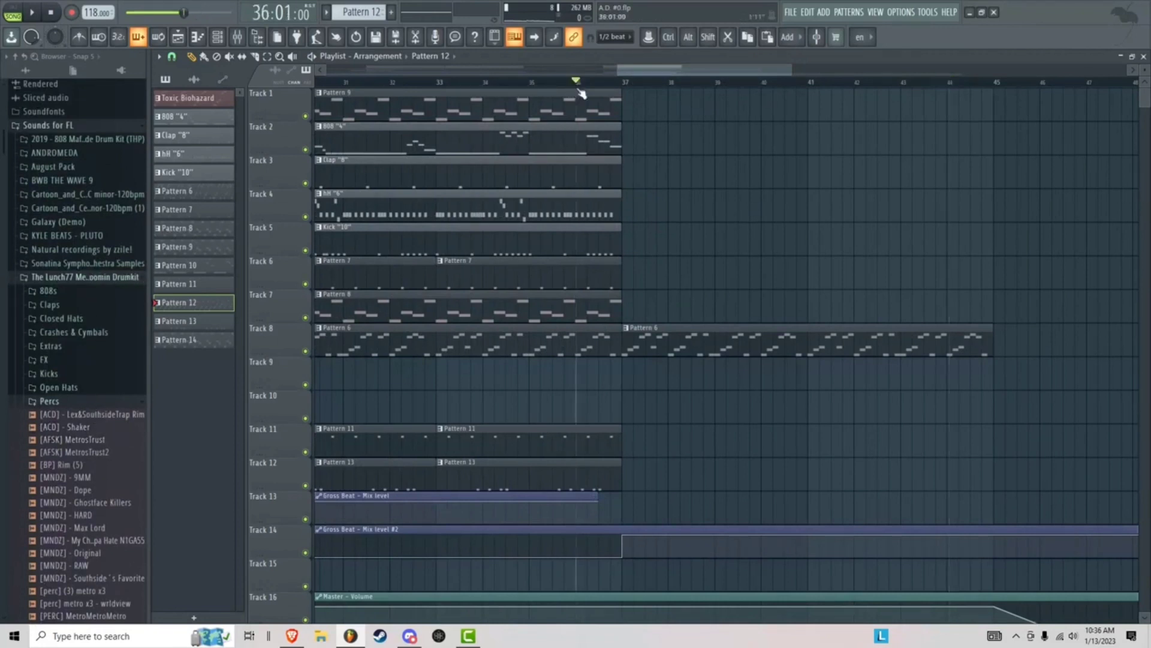
left_click(616, 82)
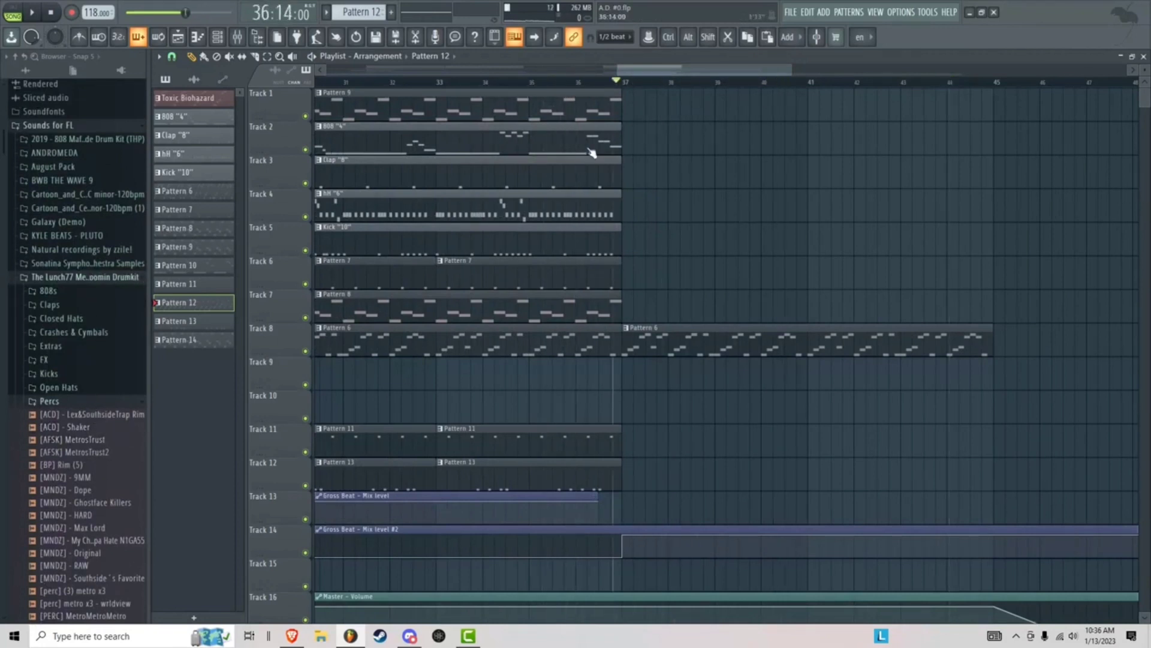
left_click_drag(690, 73, 643, 74)
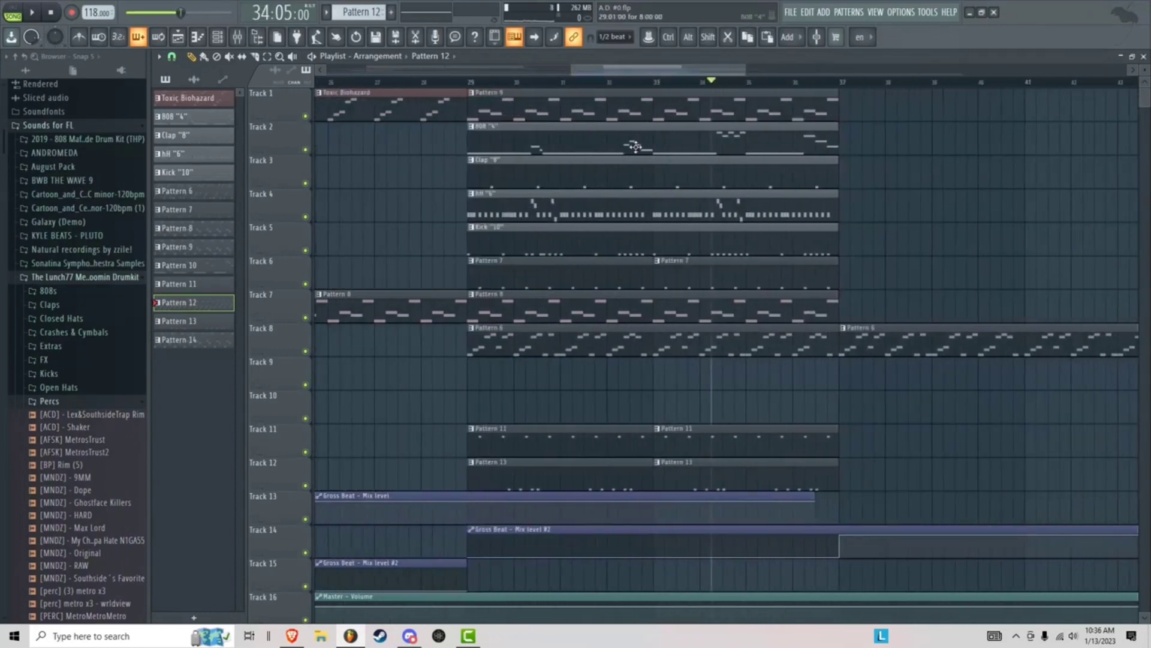
- Save the project under its existing file name
left_click(790, 12)
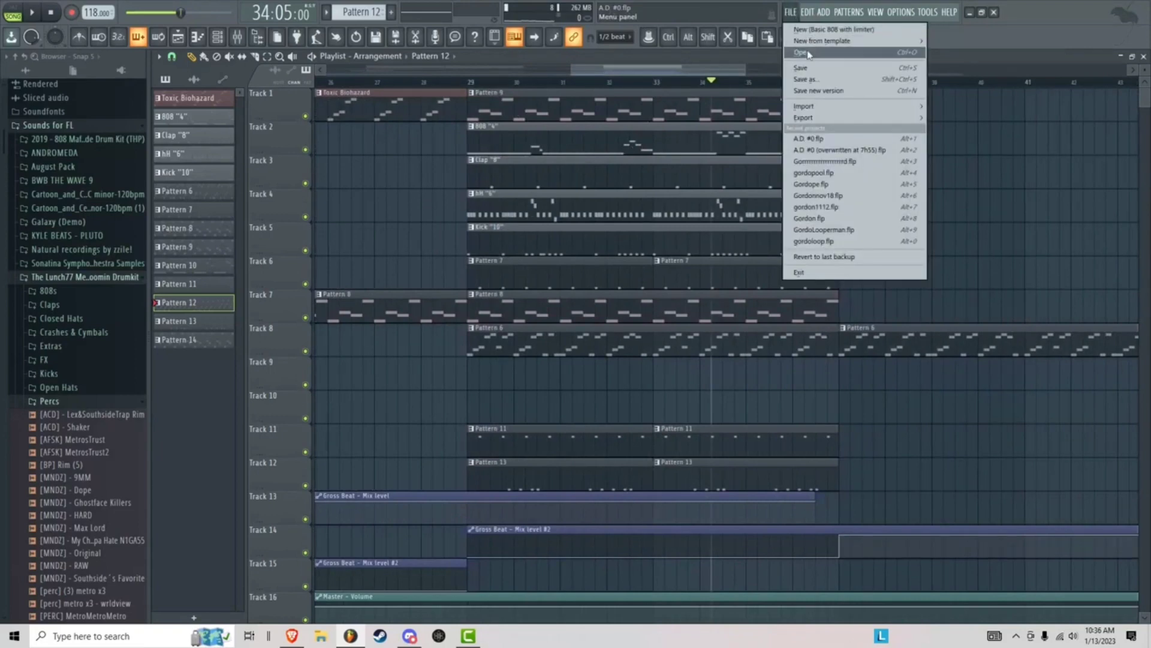
left_click(811, 70)
left_click(790, 12)
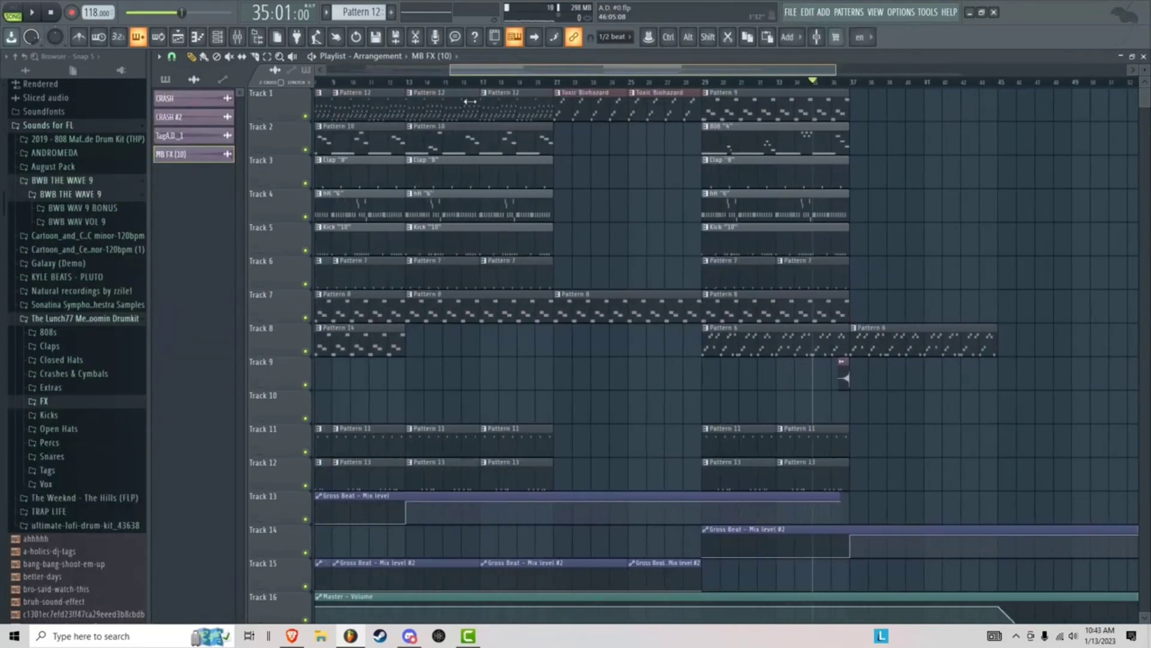
- Examine the sample settings of the MB FX (10) clip before bar 37, and the tag and crash clips around bar 5
left_click_drag(451, 69, 695, 70)
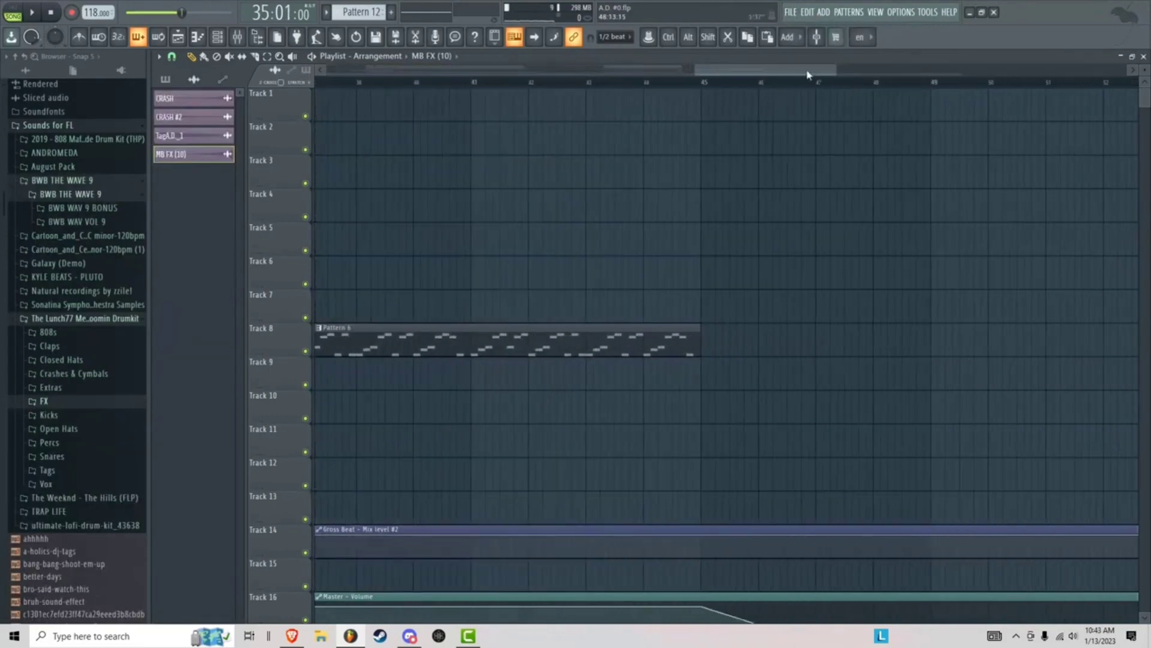
left_click_drag(807, 71, 745, 70)
double_click(594, 372)
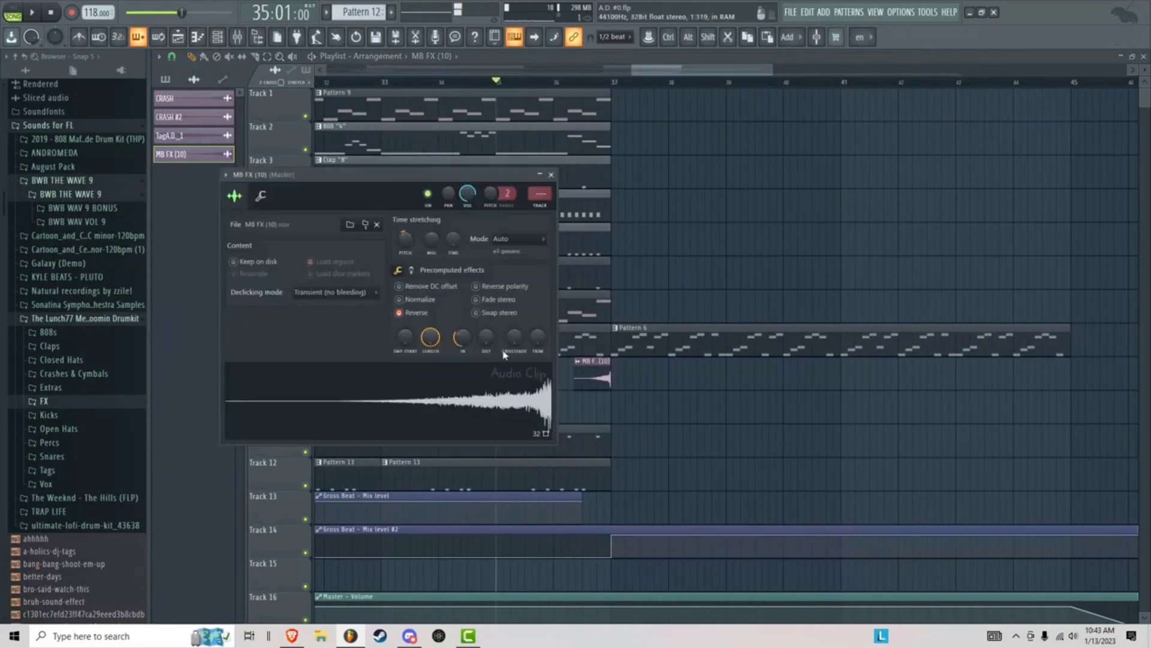
left_click_drag(664, 66, 322, 91)
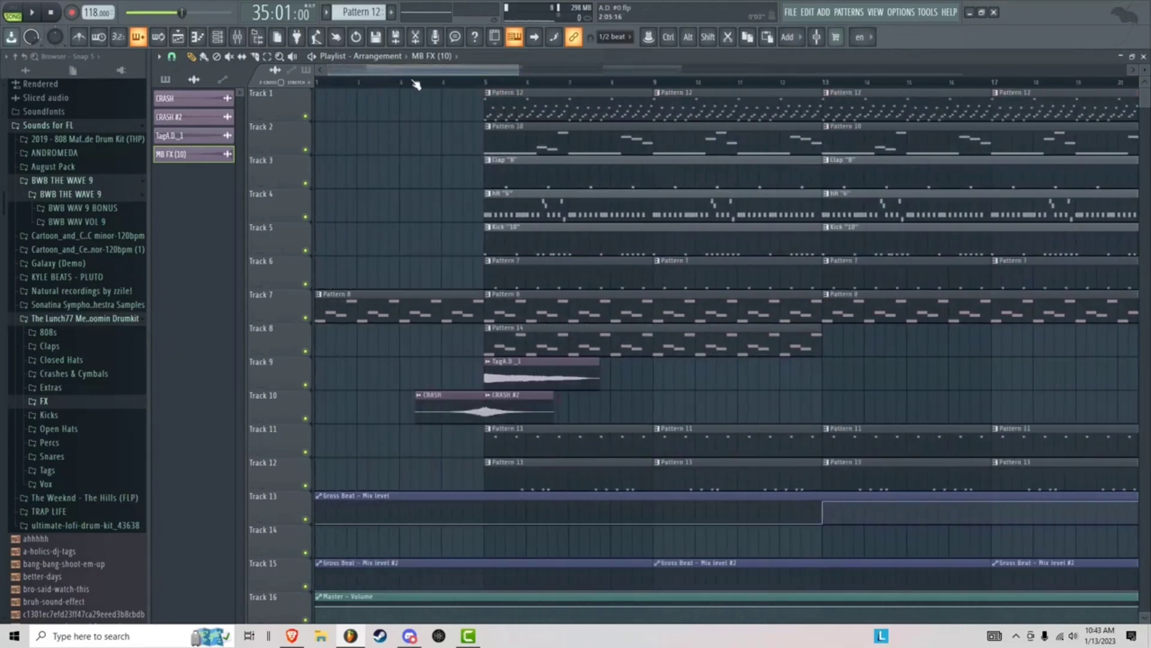
left_click_drag(523, 69, 803, 112)
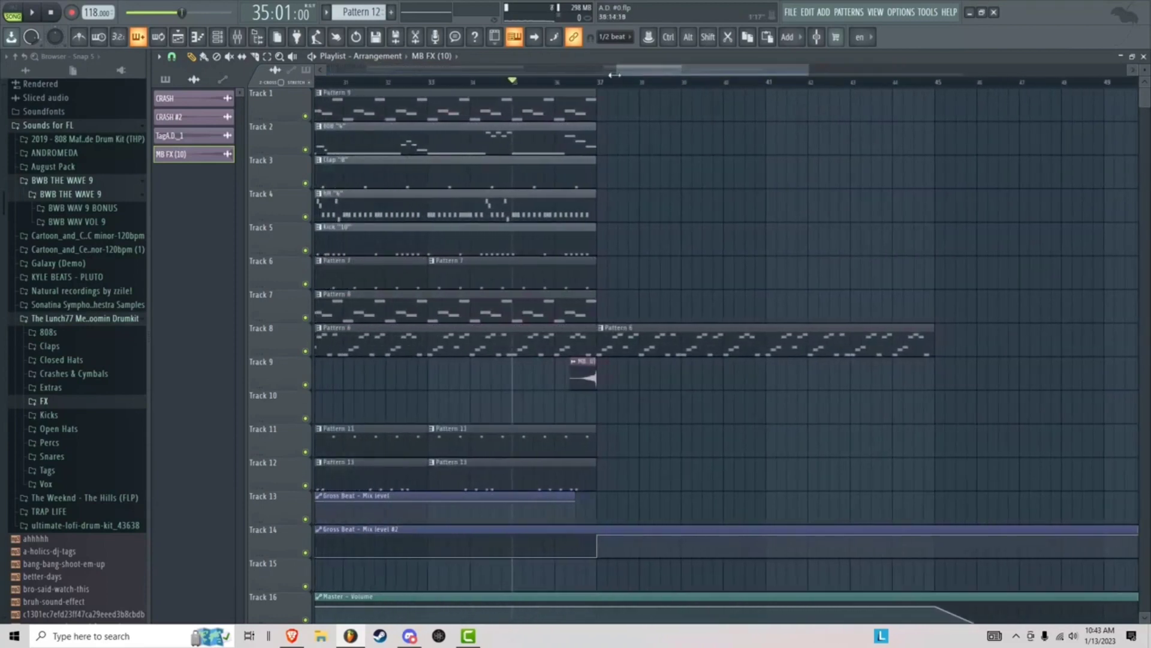
- Play the finished beat from the intro through the master volume fade after bar 45, and stop playback
left_click_drag(615, 73, 354, 88)
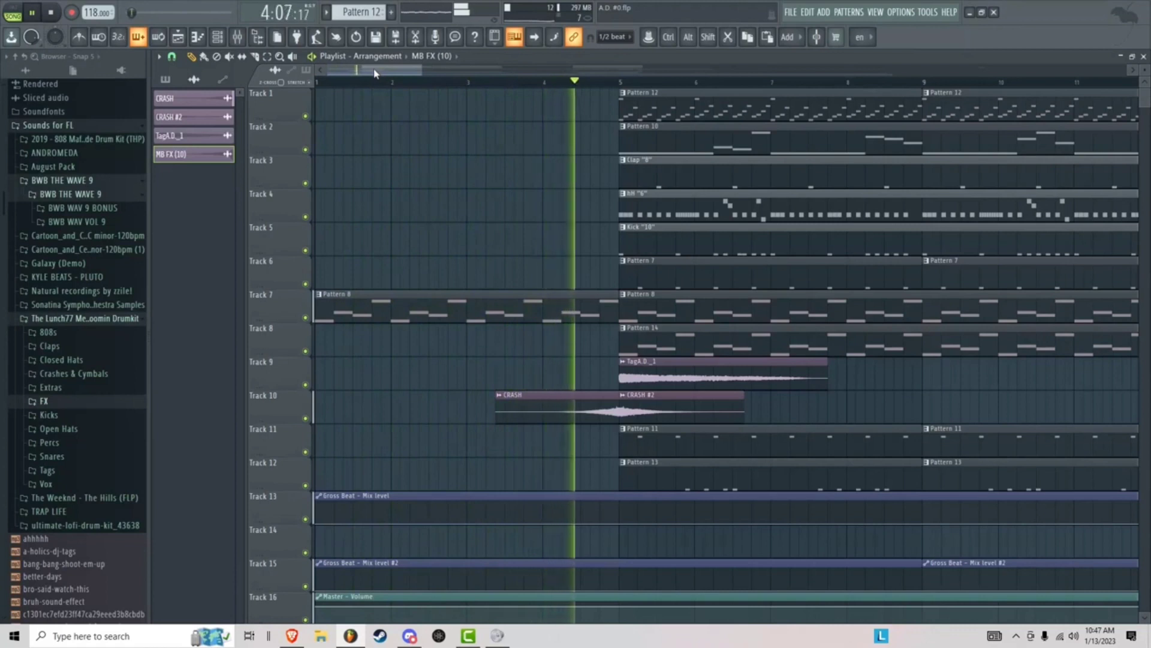
left_click_drag(374, 74, 700, 91)
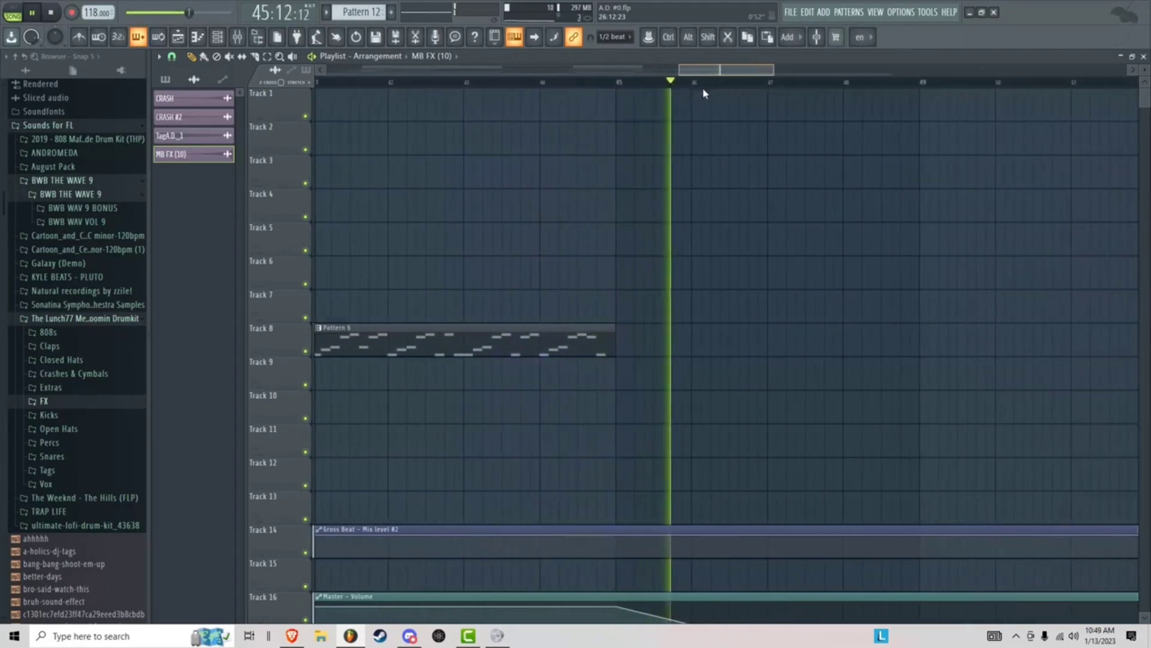
key("space")
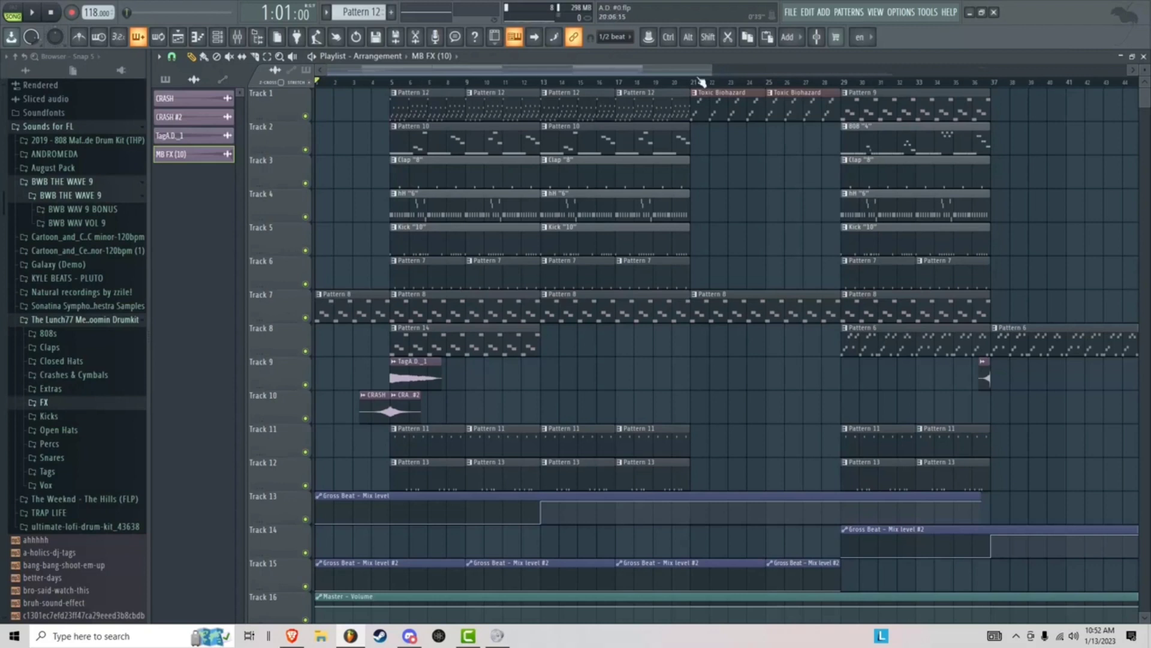
- Review the full arrangement's layout, from the intro and first drop through the breakdown and second drop to the Pattern 6 outro
left_click_drag(711, 72, 543, 71)
scroll(451, 84, "down", 8)
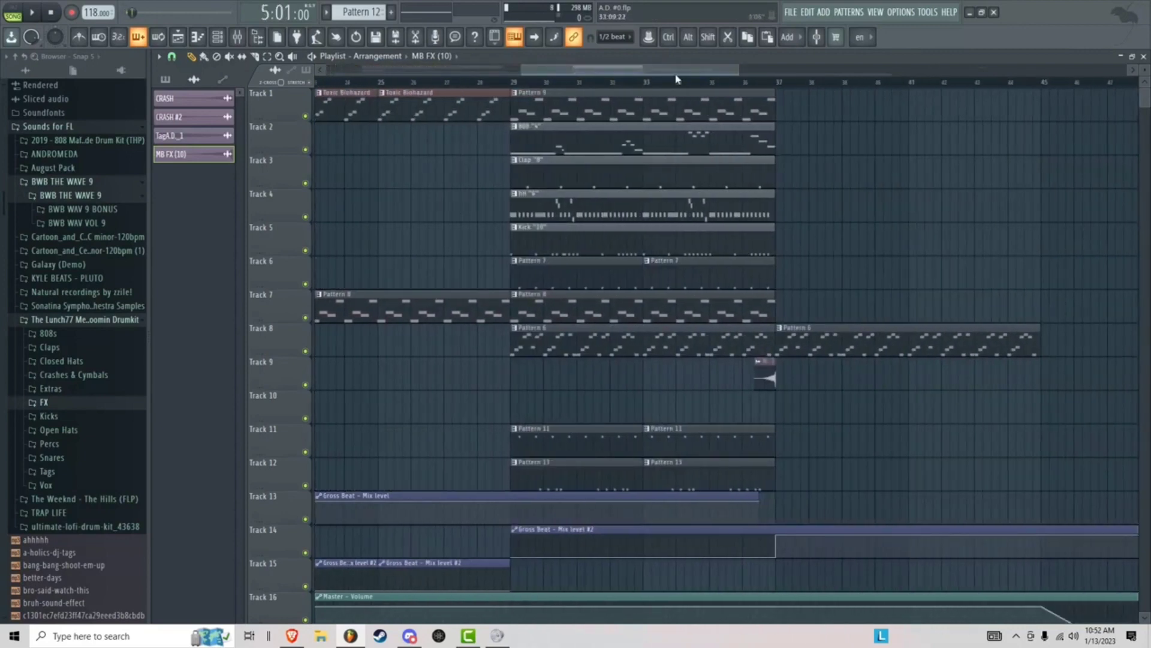
left_click_drag(676, 75, 718, 75)
left_click_drag(725, 81, 743, 96)
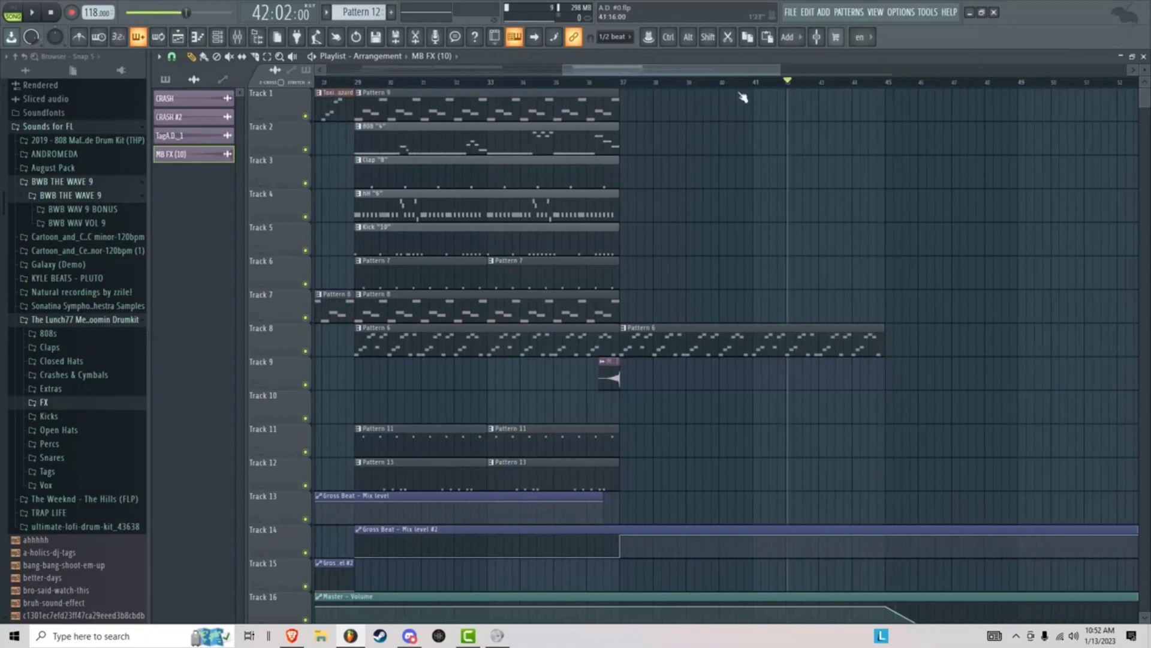
scroll(632, 84, "up", 6)
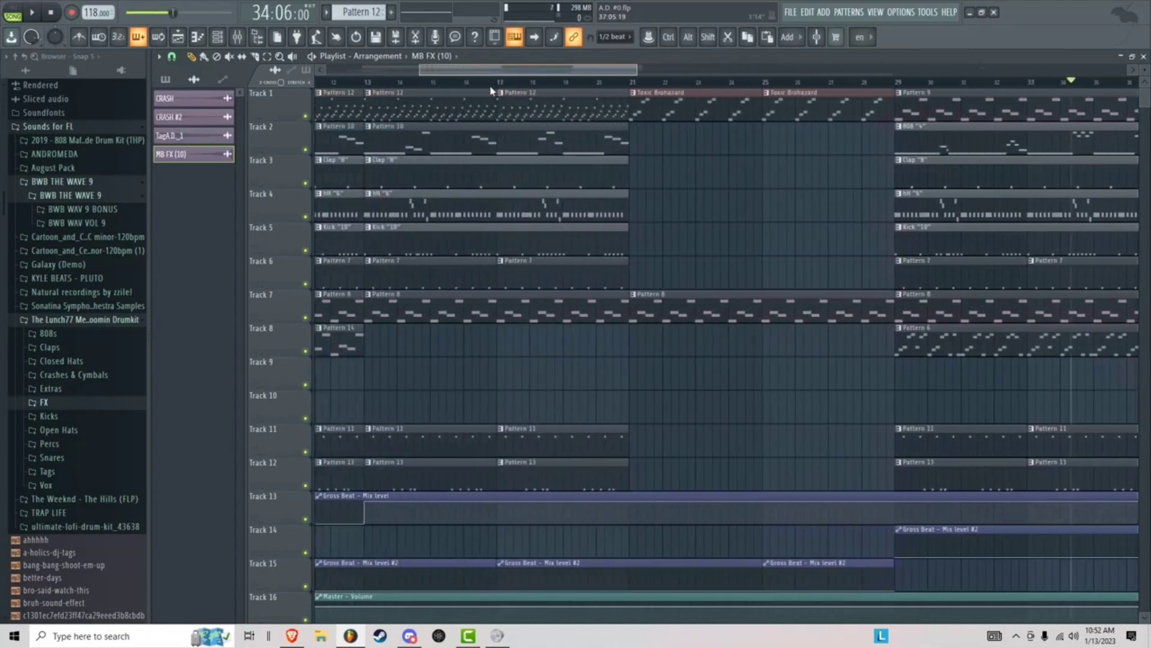
left_click(438, 82)
scroll(462, 76, "up", 3)
left_click(364, 81)
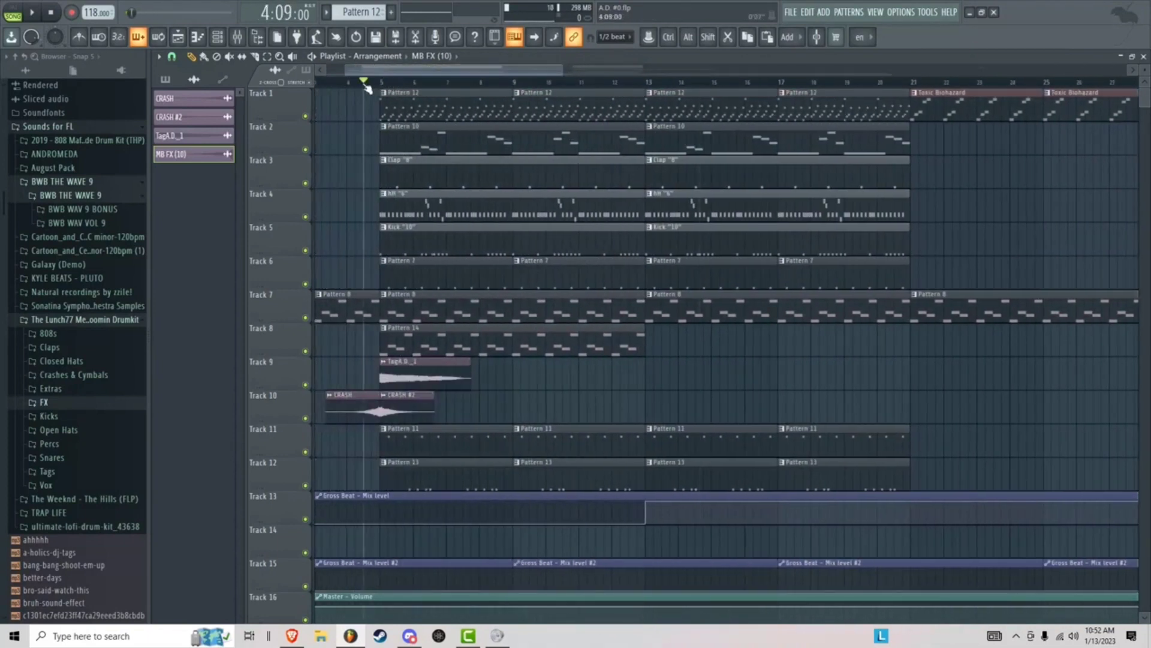
left_click_drag(395, 72, 329, 79)
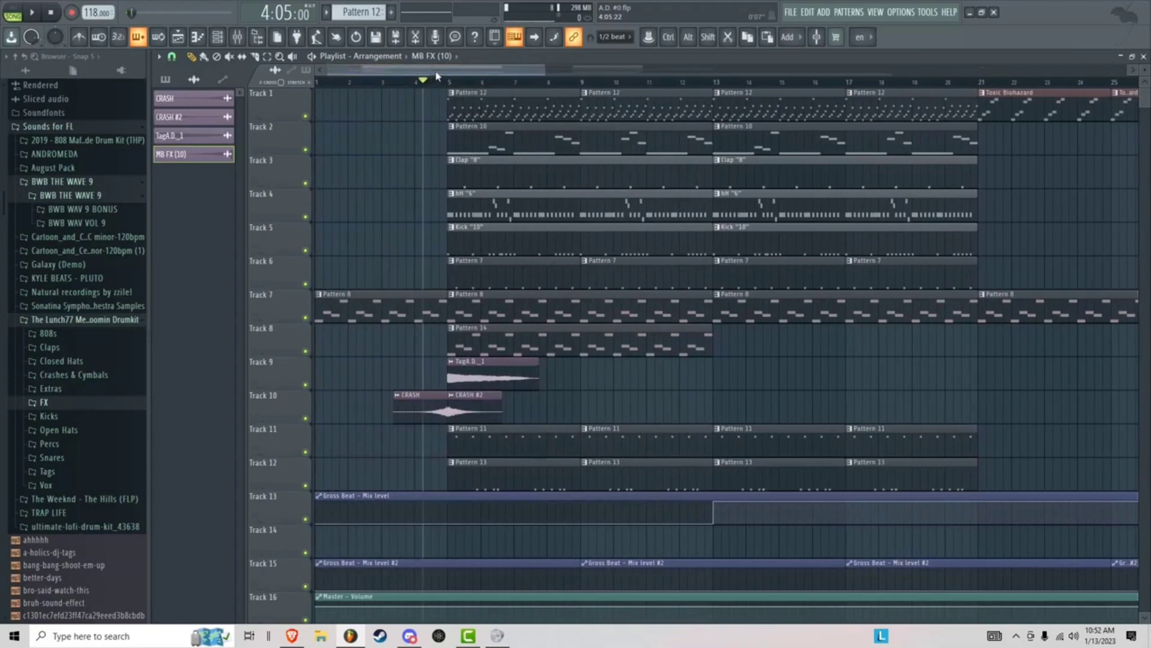
left_click_drag(437, 76, 546, 71)
scroll(672, 81, "down", 4)
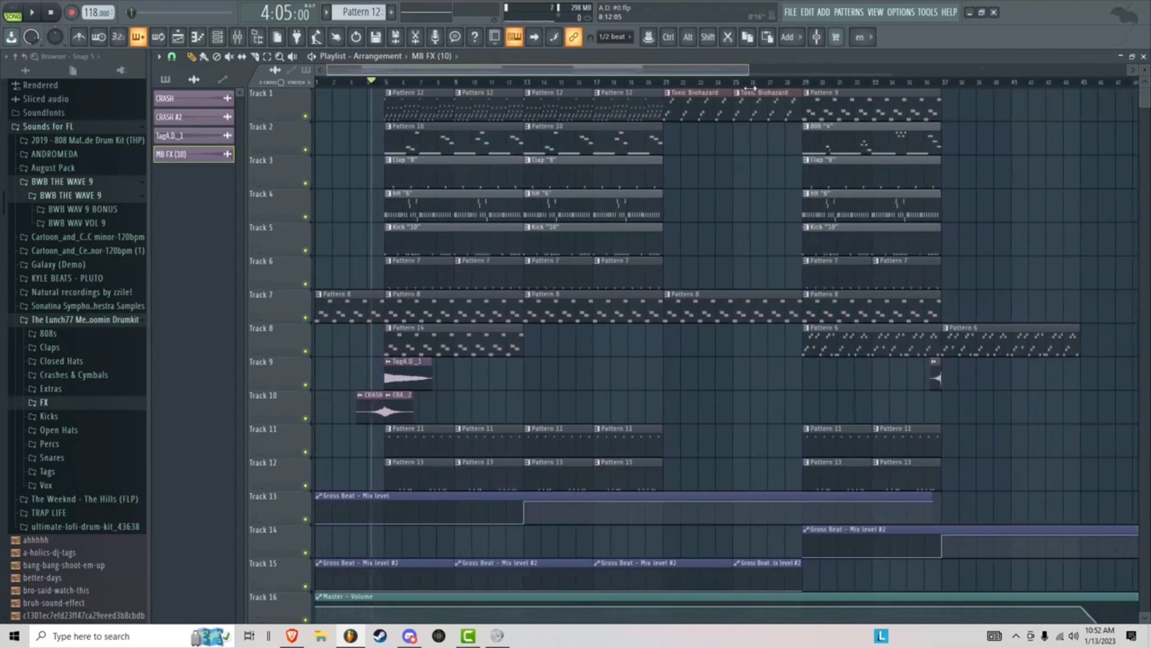